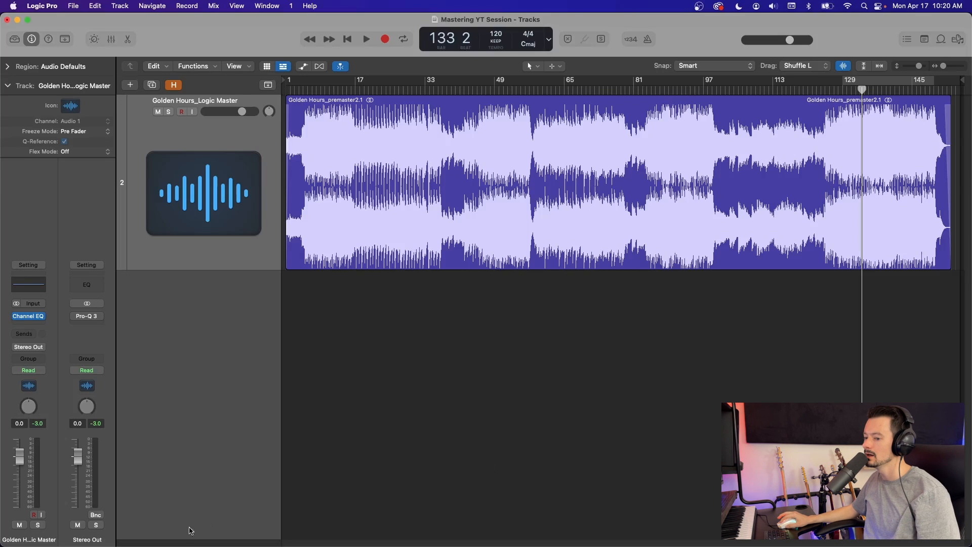
# Step: Zoom in on the beginning of the Golden Hours region and play it from bar 1 to check the opening
pyautogui.moveTo(943, 69); pyautogui.dragTo(948, 67)
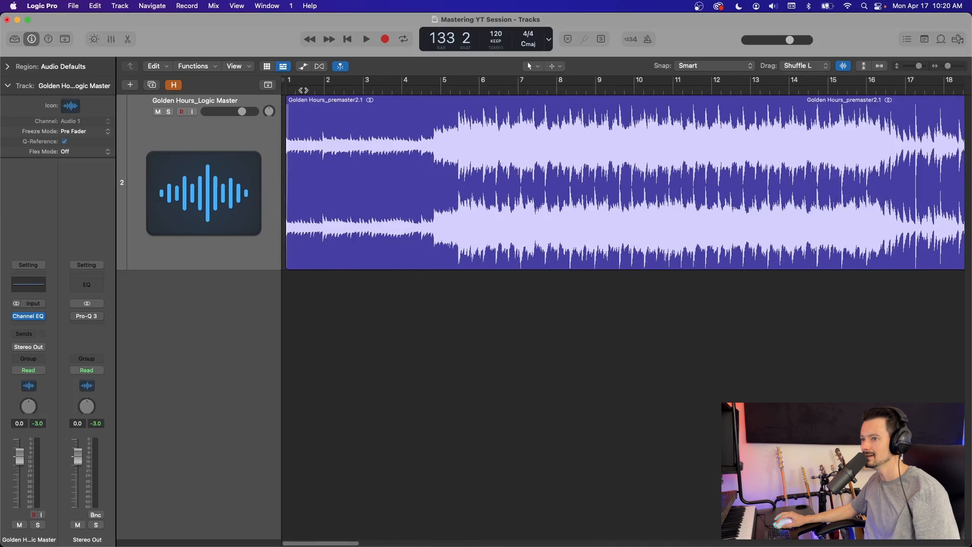
pyautogui.moveTo(313, 90); pyautogui.dragTo(187, 119)
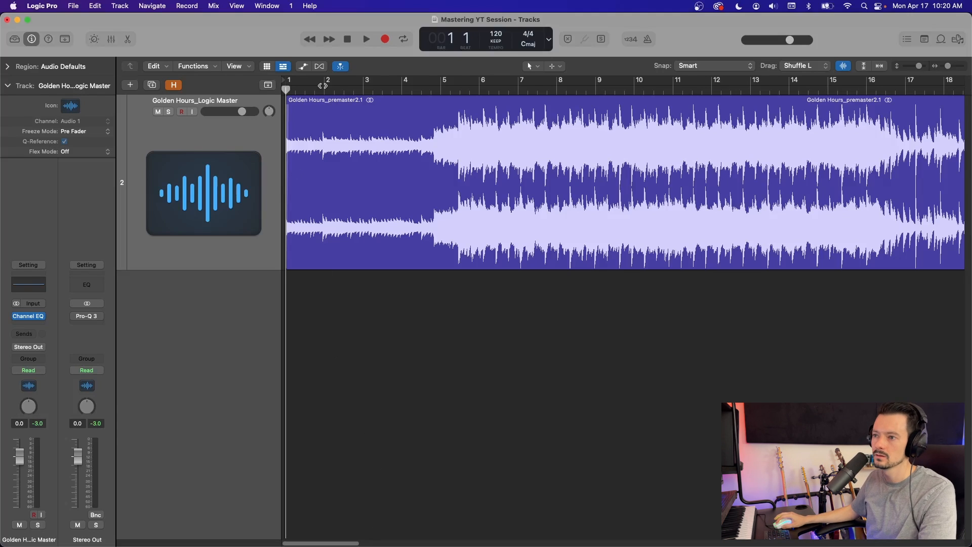
pyautogui.moveTo(322, 86); pyautogui.dragTo(270, 94)
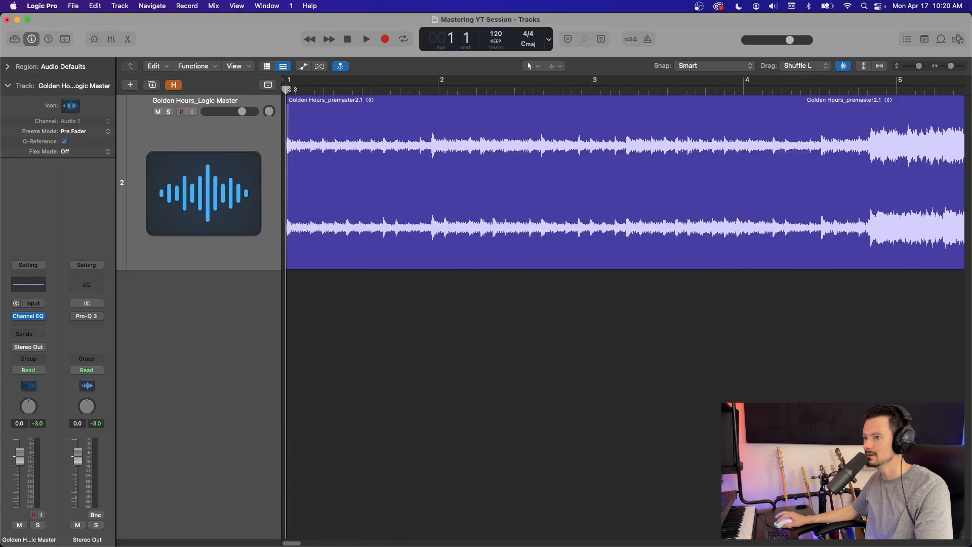
pyautogui.moveTo(292, 89); pyautogui.dragTo(282, 90)
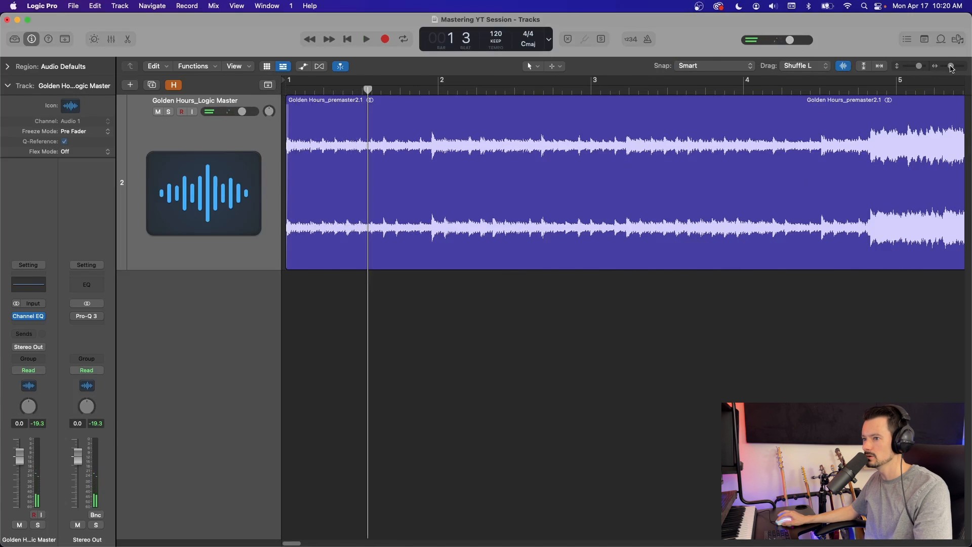
# Step: Play the end of the song from bar 149 through the fade-out to check the ending
pyautogui.moveTo(951, 66); pyautogui.dragTo(947, 66)
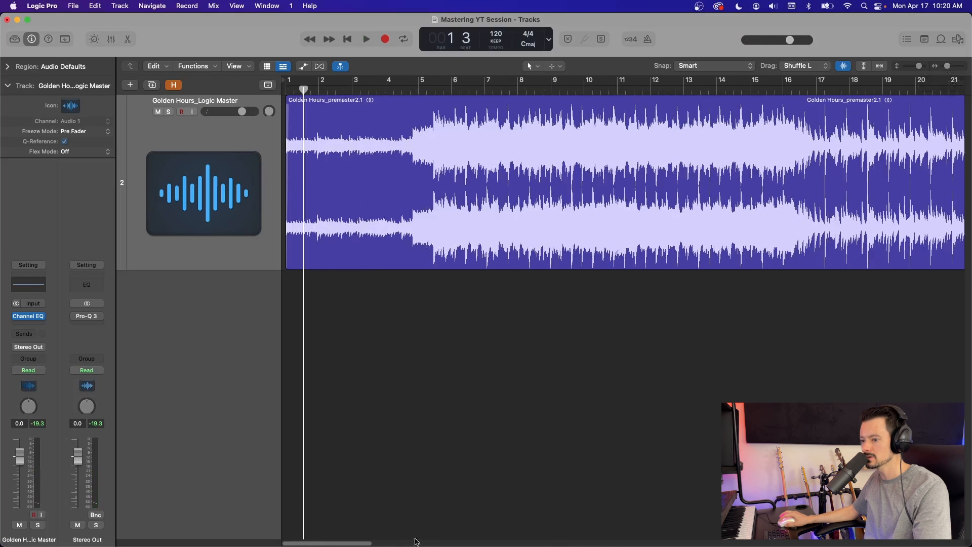
pyautogui.moveTo(367, 543); pyautogui.dragTo(956, 456)
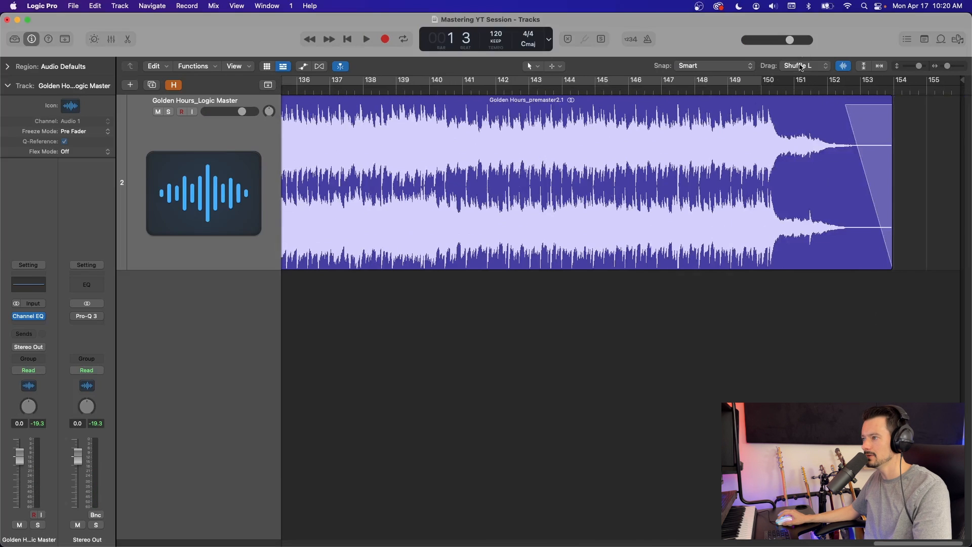
pyautogui.moveTo(860, 90); pyautogui.dragTo(756, 90)
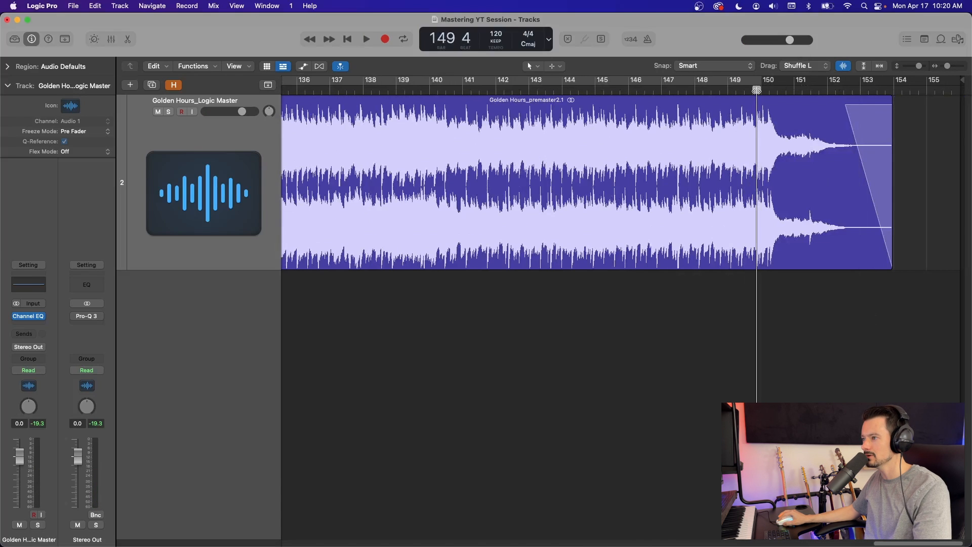
pyautogui.press('space')
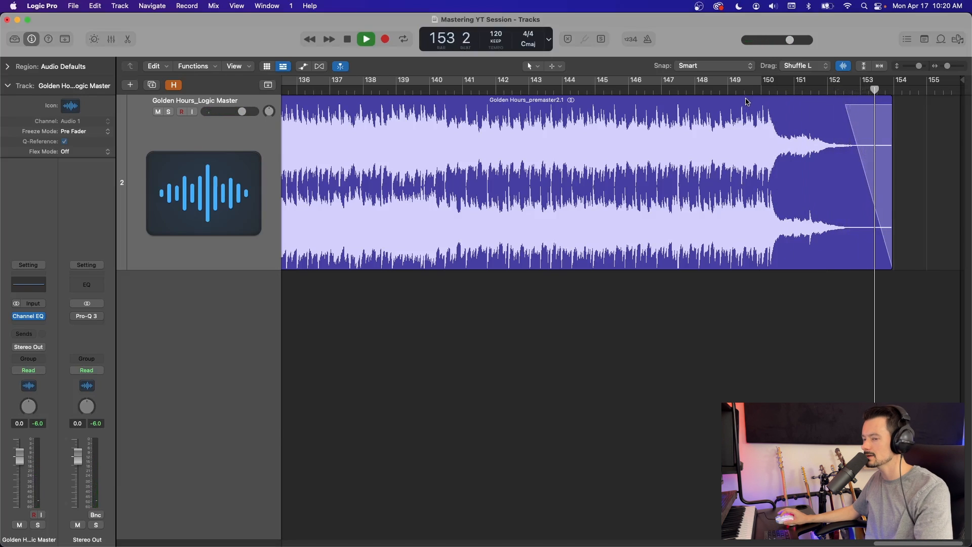
pyautogui.press('space')
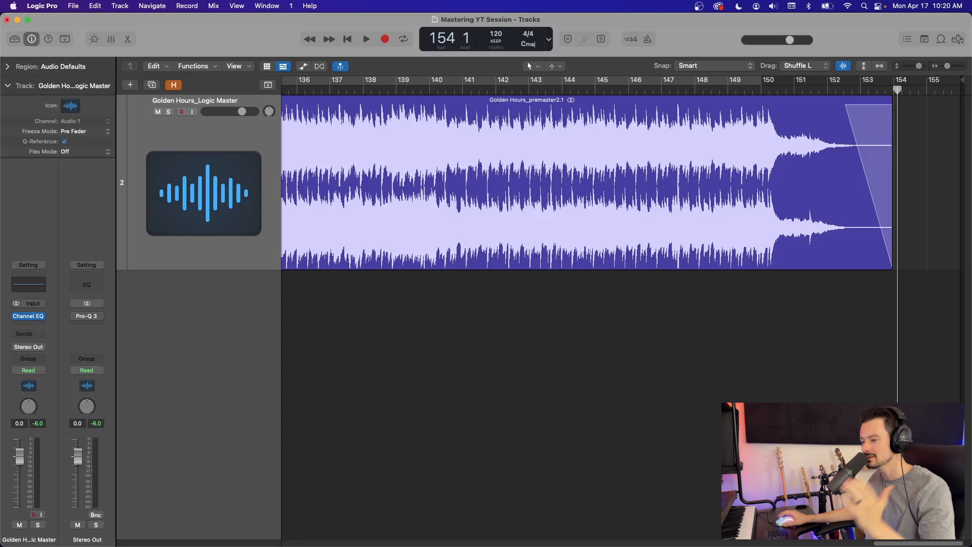
# Step: Turn on cycle playback for the loud section starting at bar 129 and open the track's Channel EQ over the arrangement
pyautogui.press('c')
pyautogui.click(29, 316)
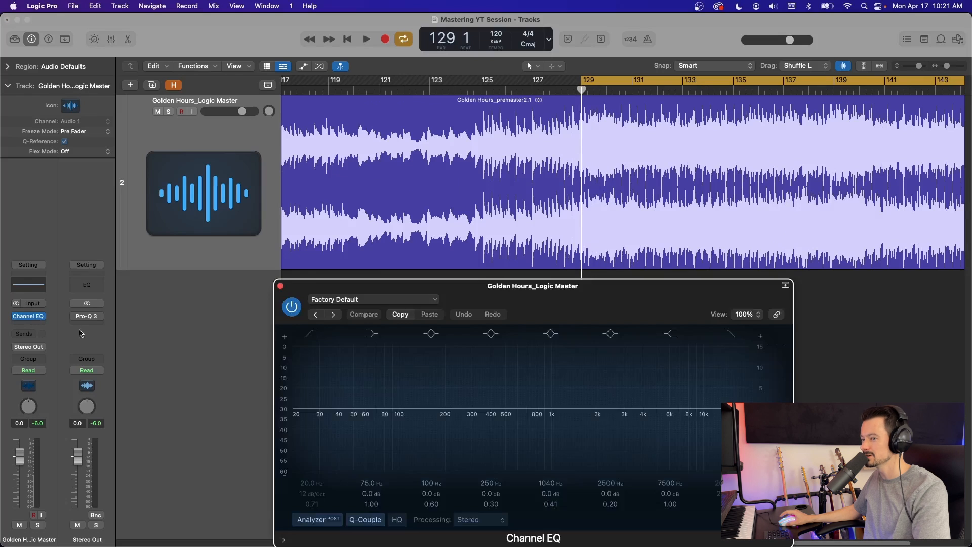
pyautogui.moveTo(654, 286); pyautogui.dragTo(687, 144)
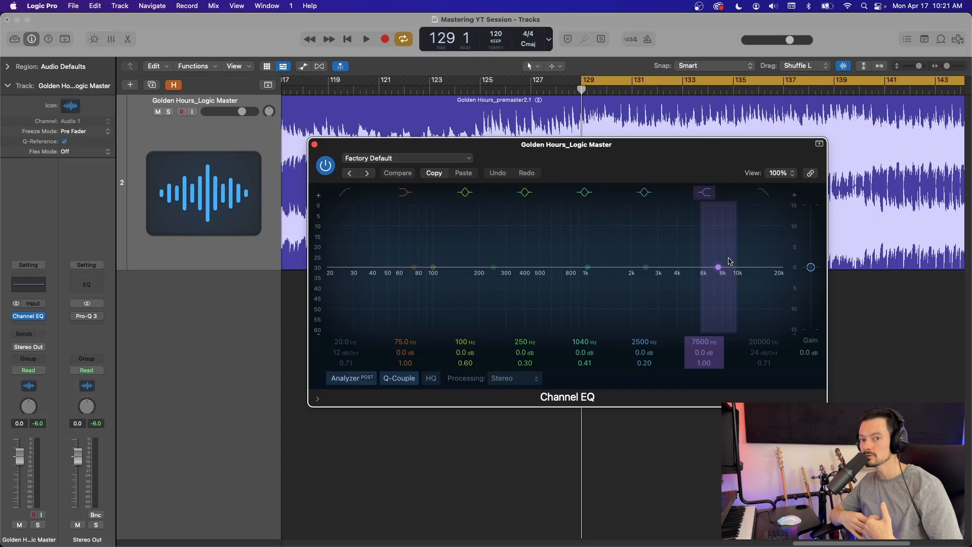
pyautogui.moveTo(558, 166); pyautogui.dragTo(558, 174)
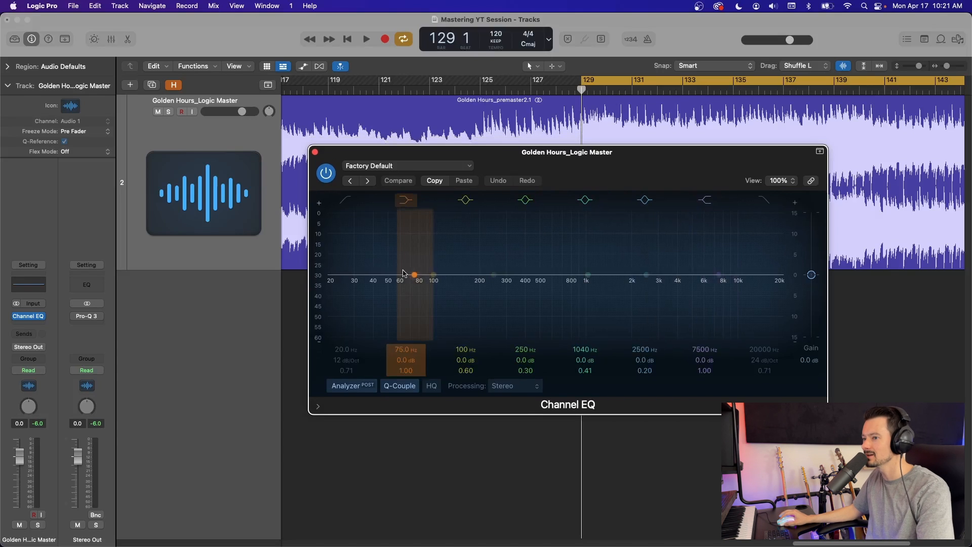
# Step: Enable the Channel EQ's low-cut band and set it to about 27.6 Hz, comparing it on and off during playback
pyautogui.click(350, 200)
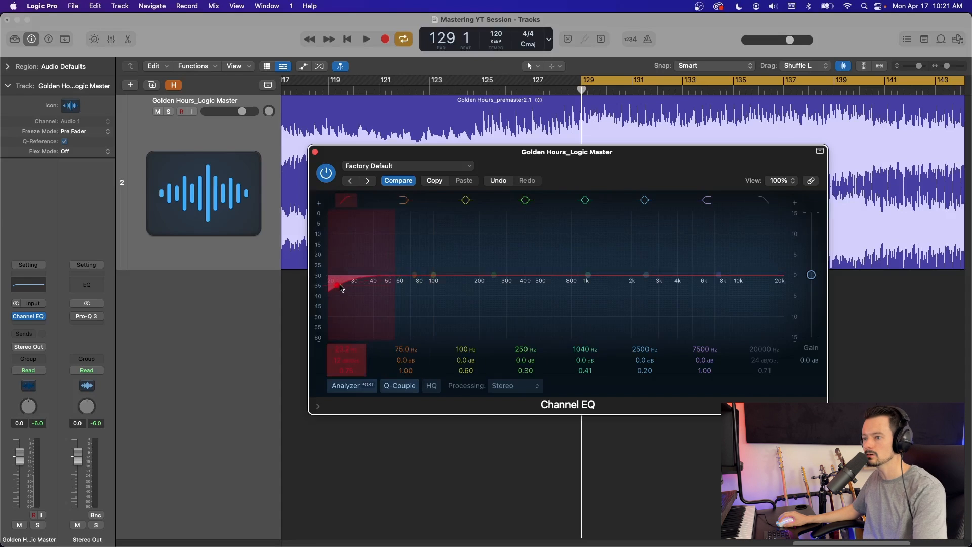
pyautogui.press('space')
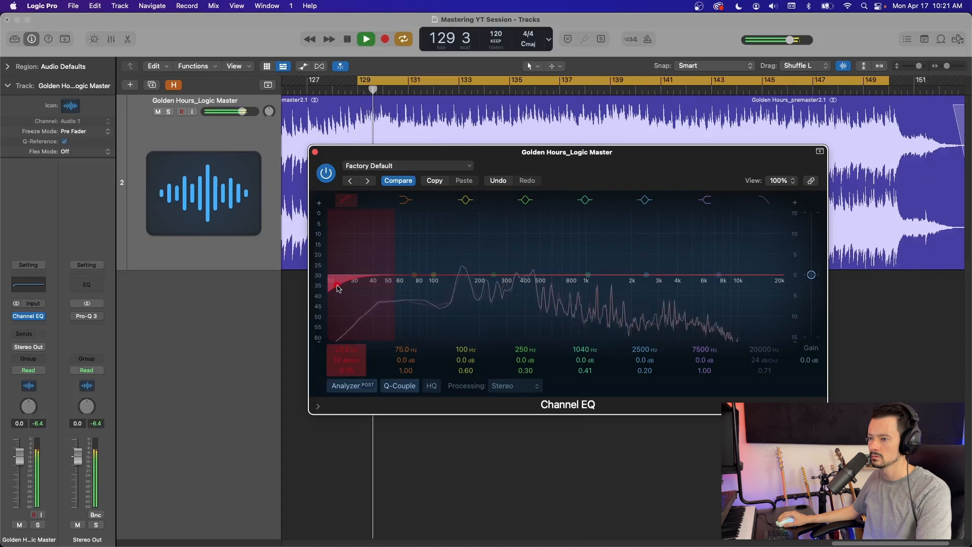
pyautogui.moveTo(337, 286); pyautogui.dragTo(359, 287)
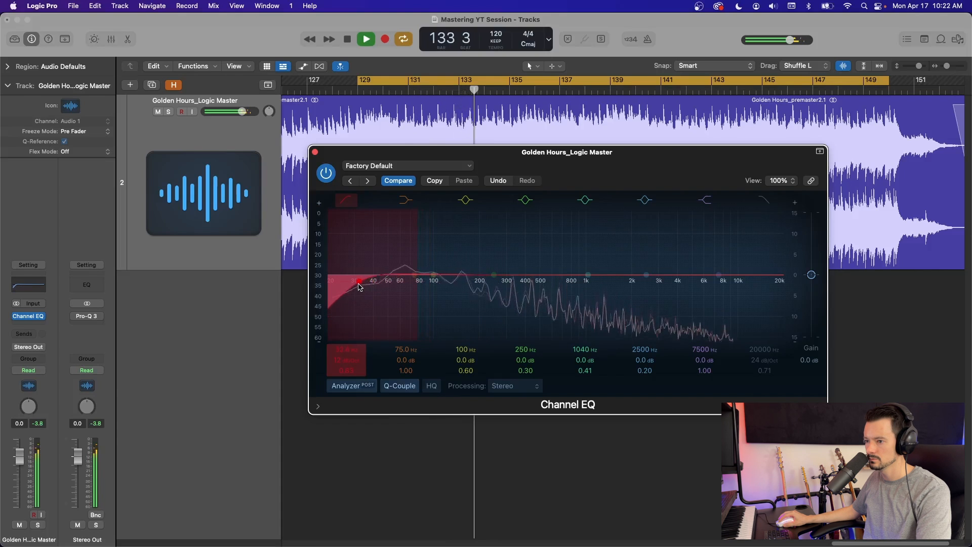
pyautogui.click(347, 201)
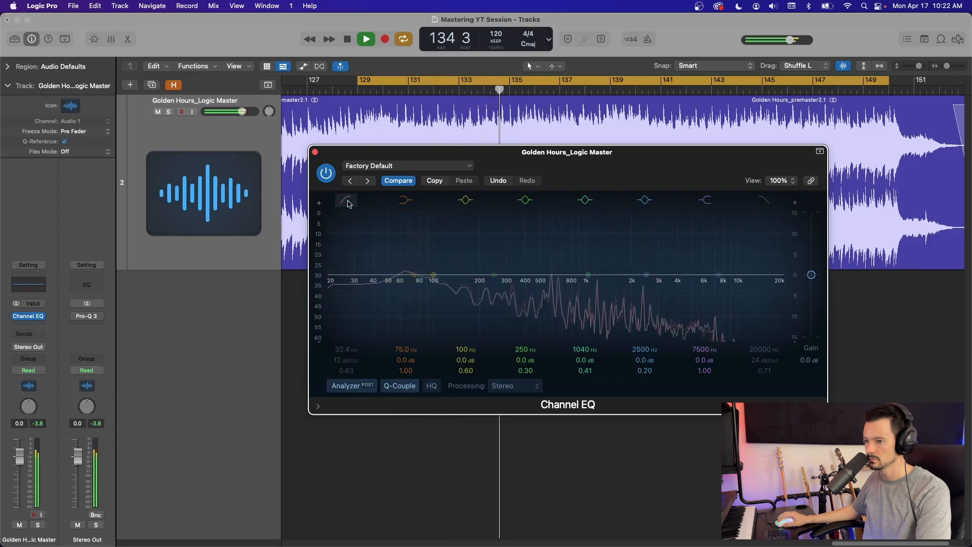
pyautogui.click(347, 201)
pyautogui.press('space')
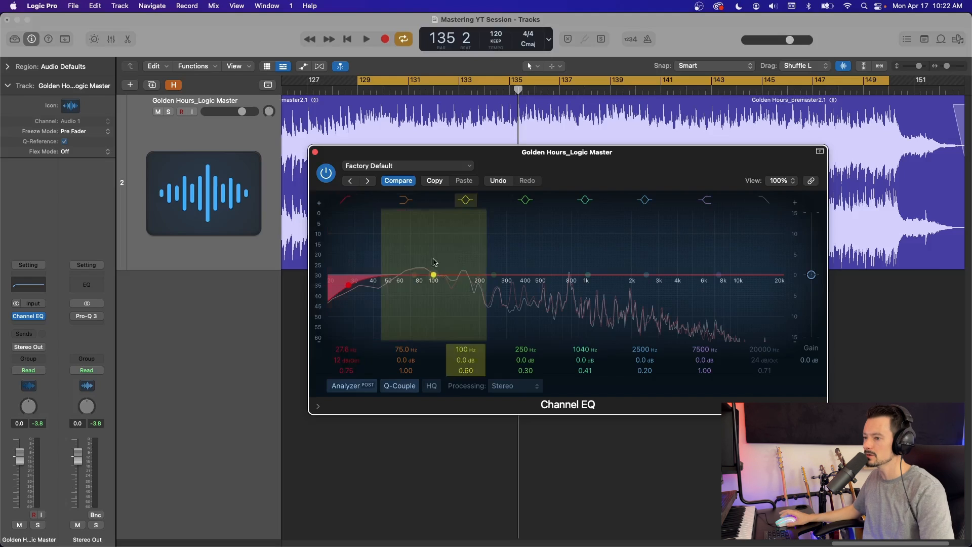
# Step: Find the low-mid problem area with the 250 Hz band, then cut 0.5 dB at about 262 Hz with a Q of 3.10
pyautogui.moveTo(492, 273); pyautogui.dragTo(523, 266)
pyautogui.scroll(10, 523, 265)
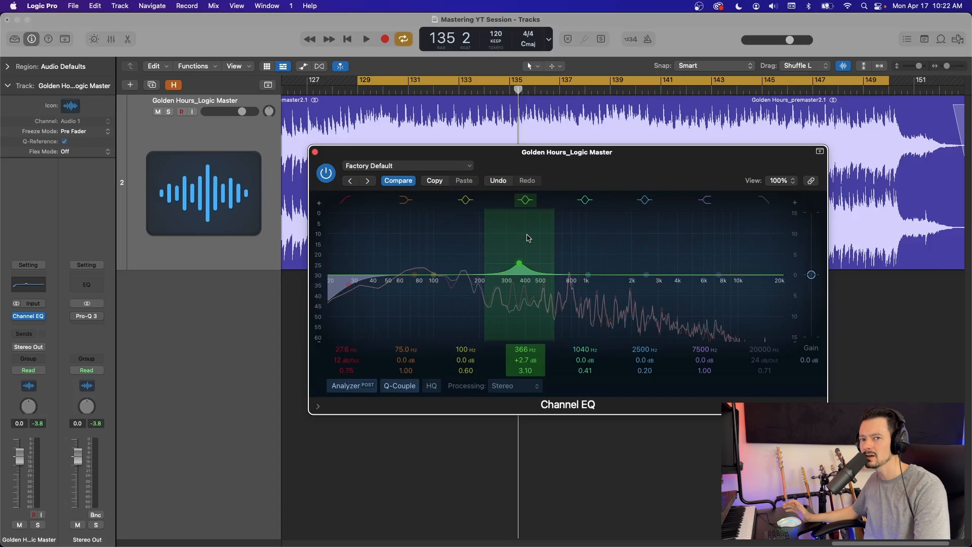
pyautogui.press('space')
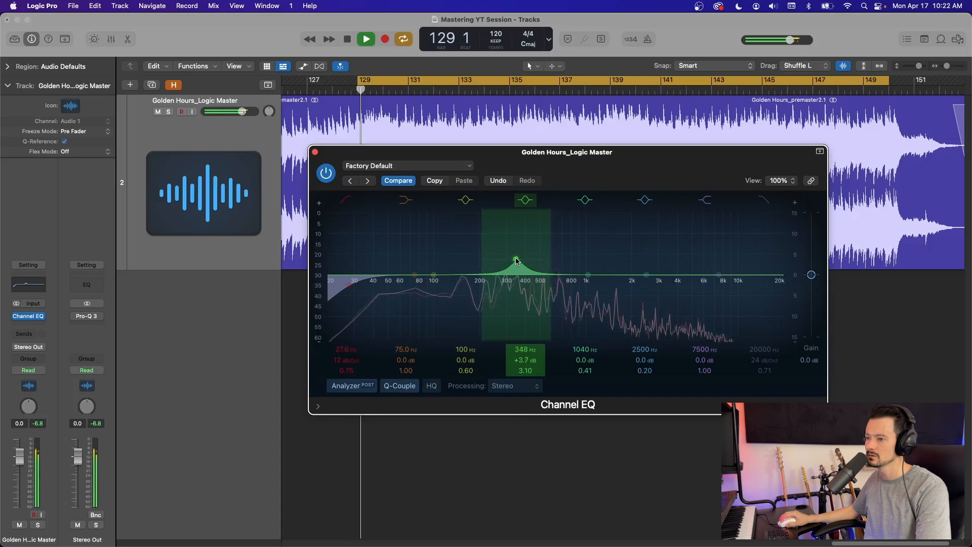
pyautogui.moveTo(520, 263); pyautogui.dragTo(497, 284)
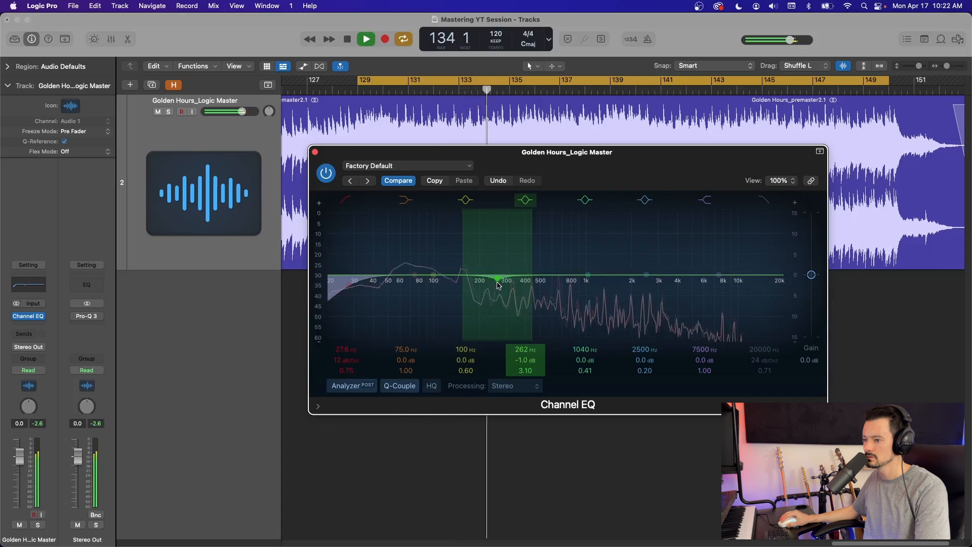
pyautogui.moveTo(528, 361); pyautogui.dragTo(529, 357)
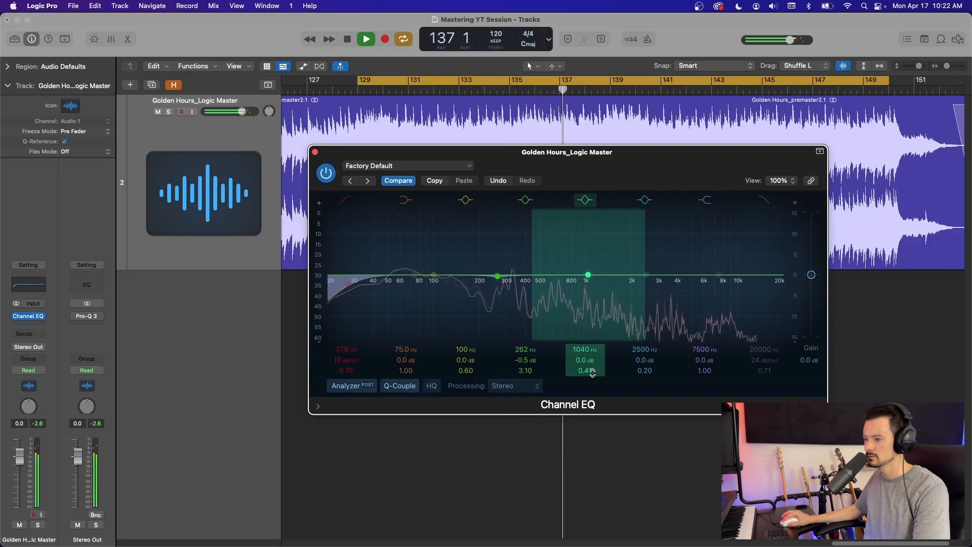
# Step: Sweep the 1040 Hz band with a boost, then set it to a 0.6 dB cut at 600 Hz with a Q of 1.60
pyautogui.moveTo(588, 275); pyautogui.dragTo(583, 249)
pyautogui.moveTo(585, 372); pyautogui.dragTo(585, 366)
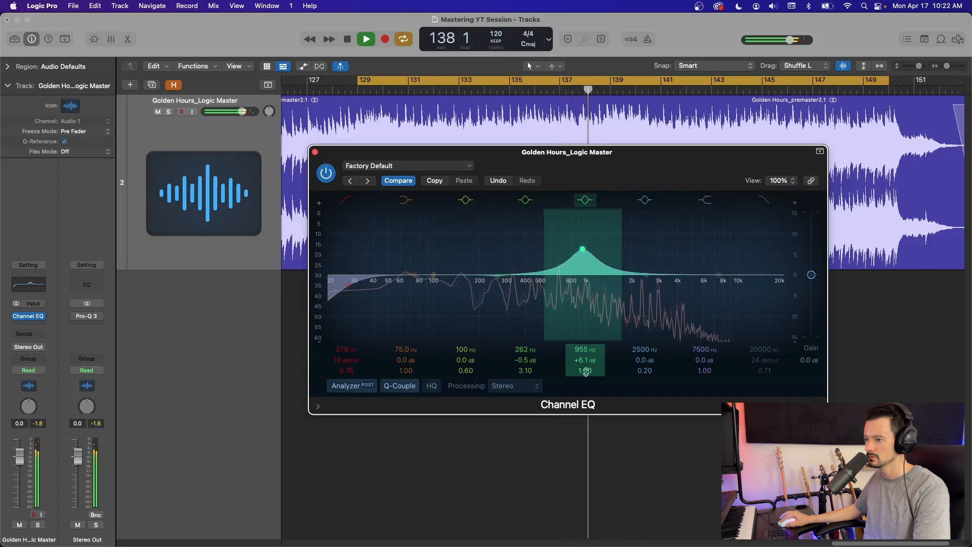
pyautogui.moveTo(592, 240); pyautogui.dragTo(562, 277)
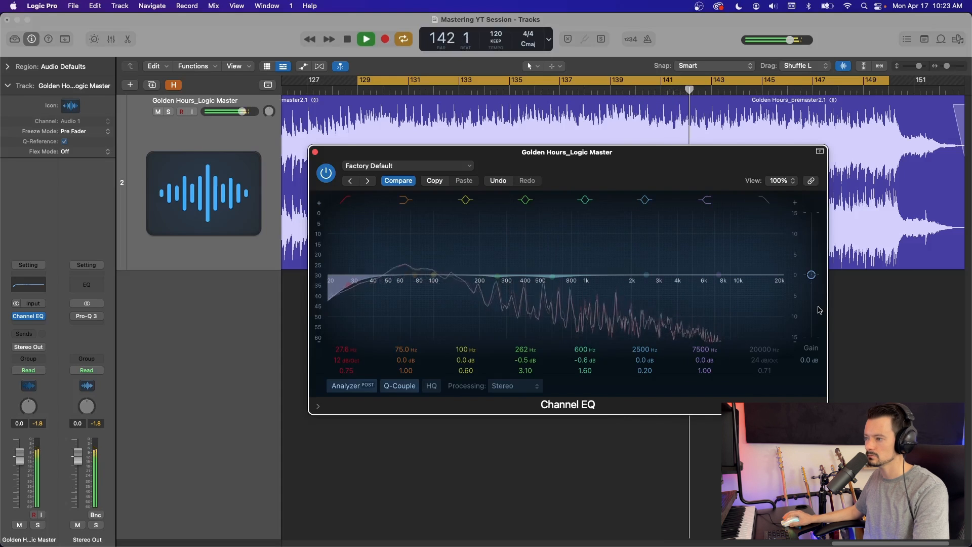
pyautogui.press('space')
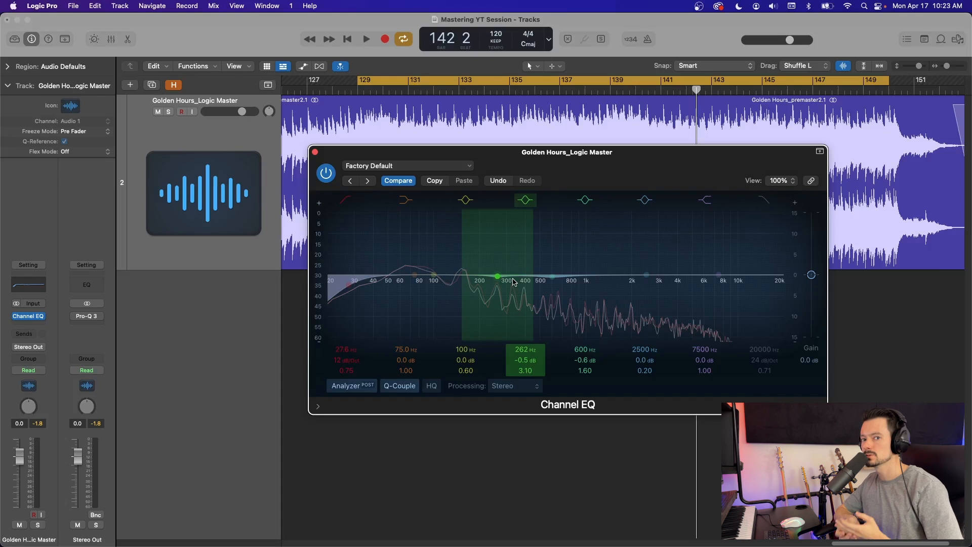
# Step: Sweep the 2500 Hz band, set it to a 0.9 dB cut at 2440 Hz with Q 2.90, and compare the EQ against bypass
pyautogui.press('space')
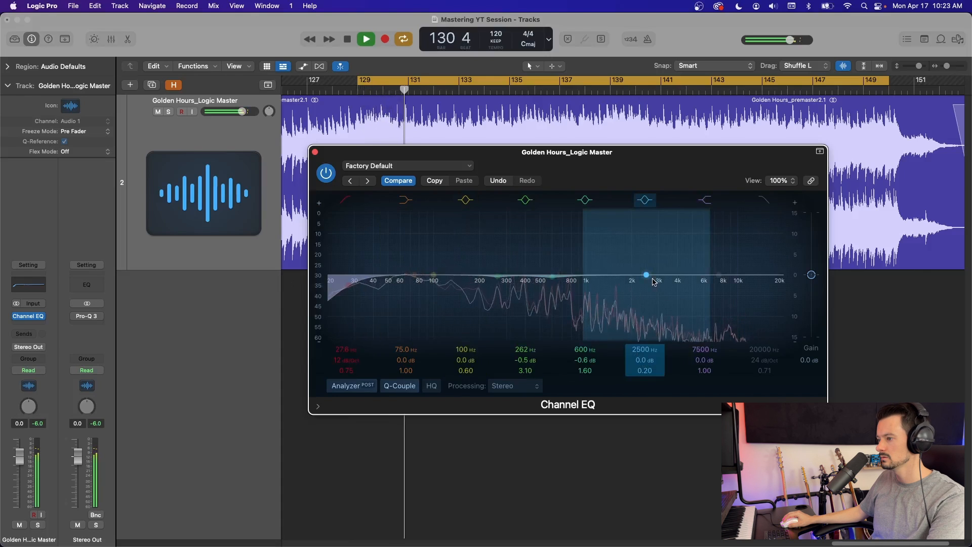
pyautogui.moveTo(651, 279); pyautogui.dragTo(659, 271)
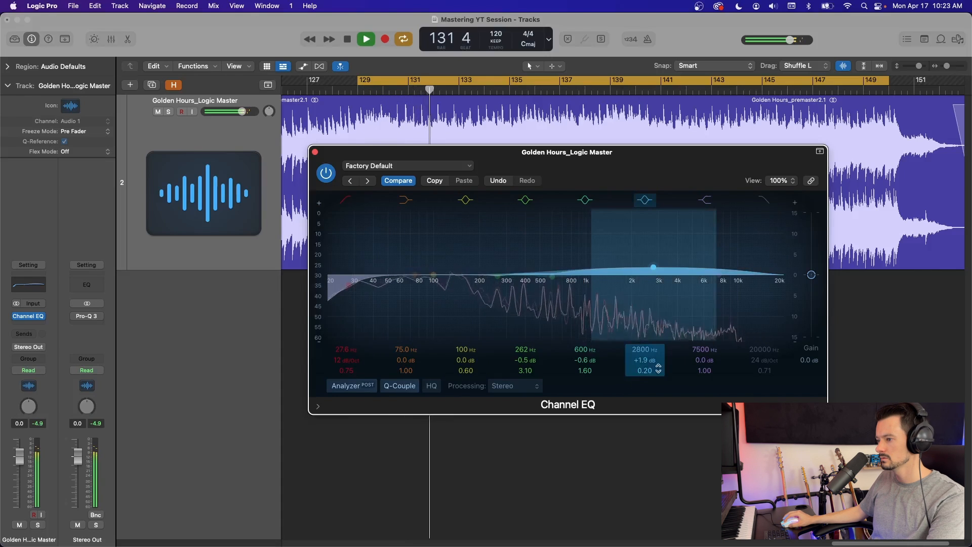
pyautogui.moveTo(649, 372); pyautogui.dragTo(648, 358)
pyautogui.moveTo(653, 267); pyautogui.dragTo(716, 254)
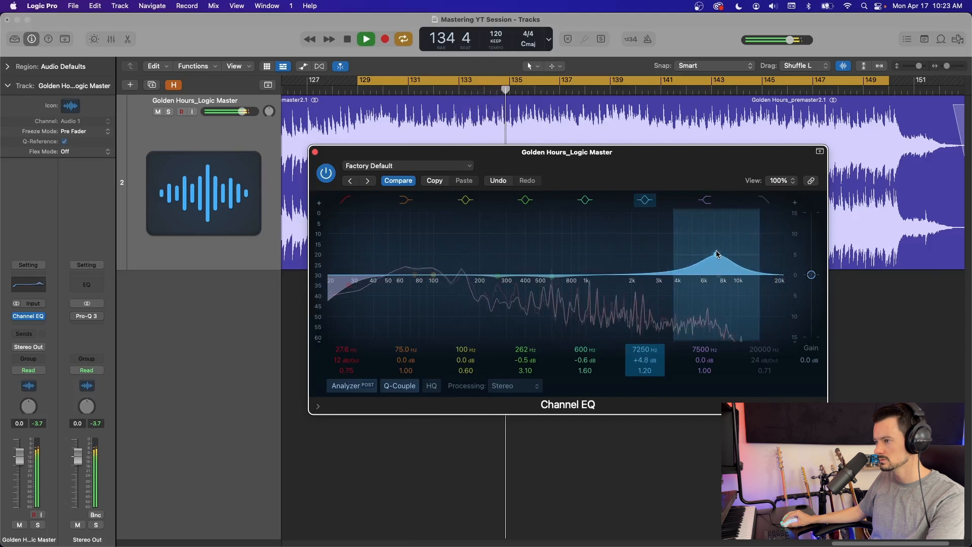
pyautogui.moveTo(645, 370); pyautogui.dragTo(644, 355)
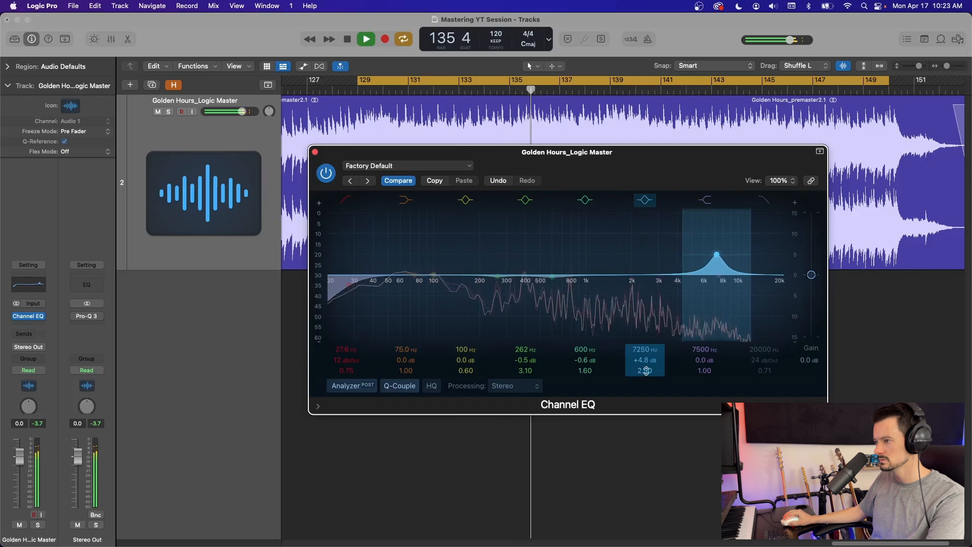
pyautogui.moveTo(717, 253); pyautogui.dragTo(645, 281)
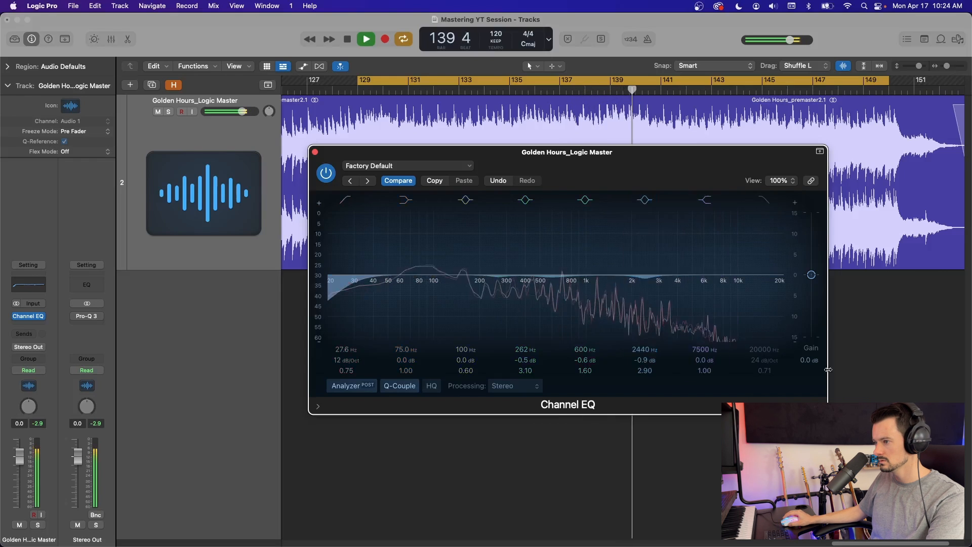
pyautogui.click(325, 174)
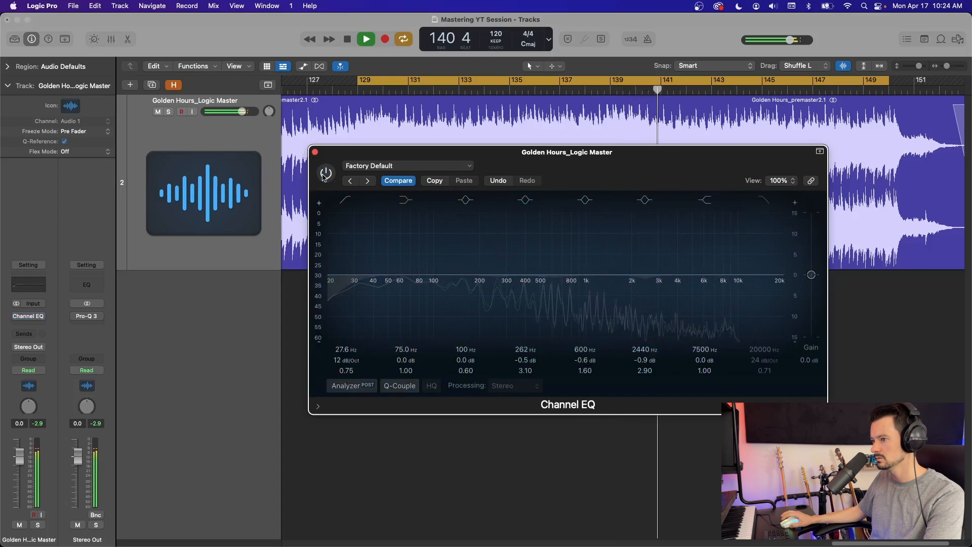
pyautogui.click(325, 173)
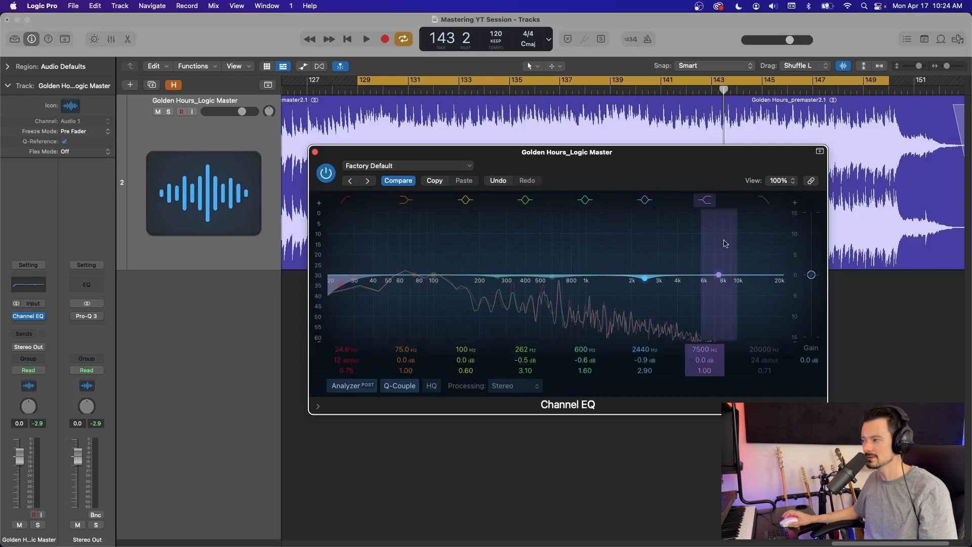
# Step: Insert a Compressor after the Channel EQ on the Golden Hours track and choose the Vintage VCA model
pyautogui.click(29, 316)
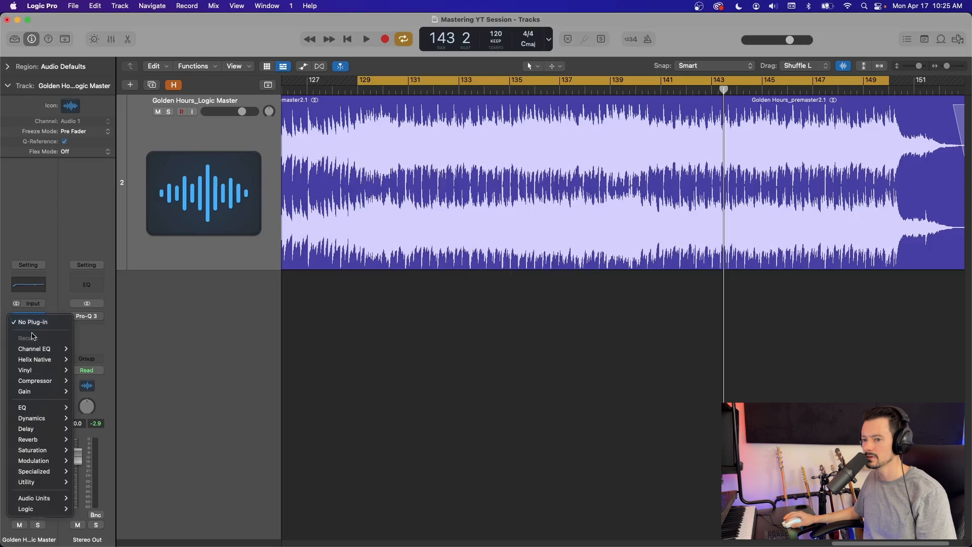
pyautogui.moveTo(54, 386)
pyautogui.click(86, 383)
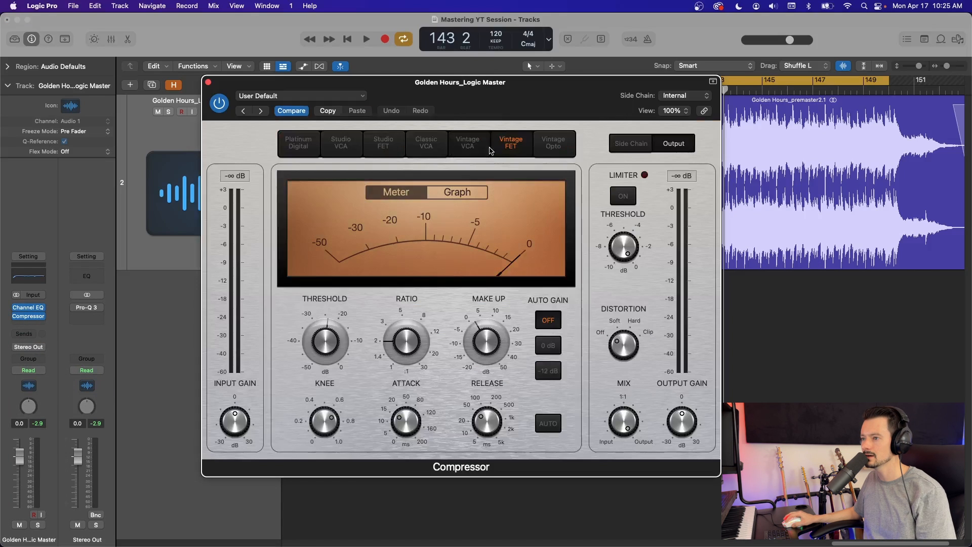
pyautogui.click(462, 142)
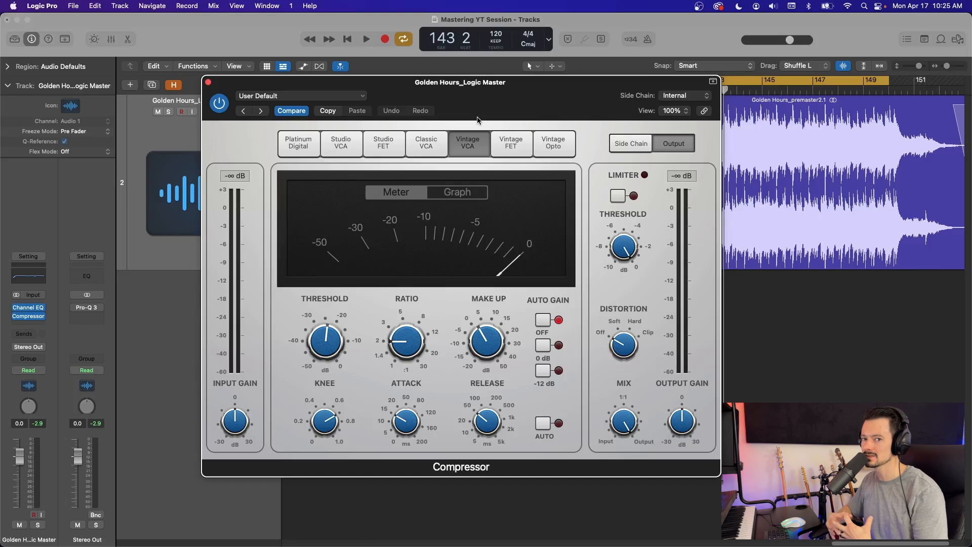
pyautogui.moveTo(379, 347)
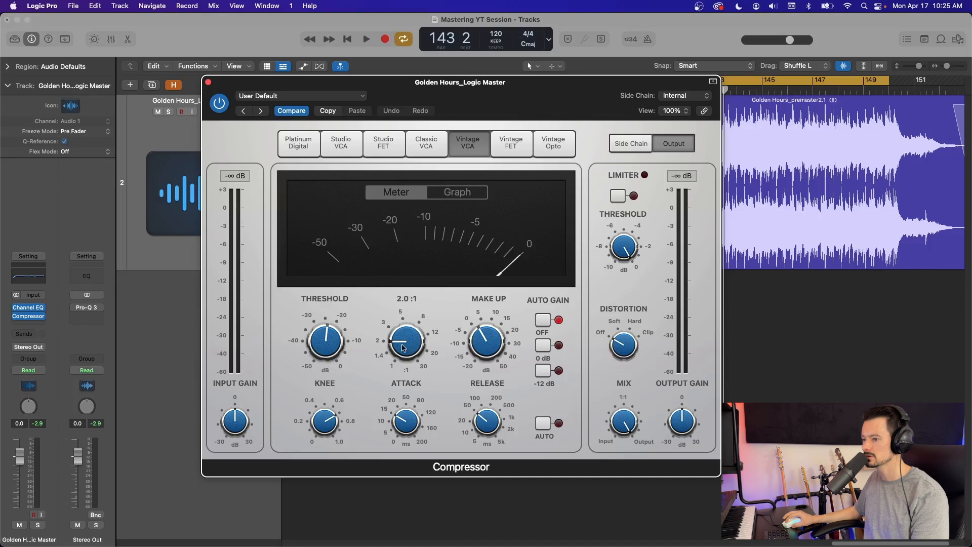
# Step: Set the Vintage VCA compressor to a ratio of about 4:1, an attack of about 10 ms and a -12 dB threshold during playback
pyautogui.moveTo(400, 349); pyautogui.dragTo(398, 324)
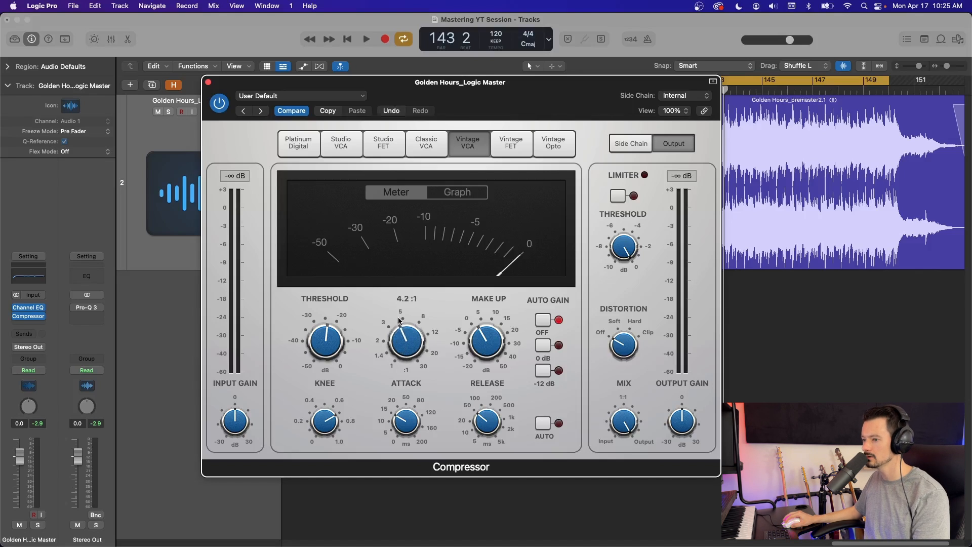
pyautogui.press('space')
pyautogui.moveTo(327, 331); pyautogui.dragTo(332, 363)
pyautogui.moveTo(406, 421); pyautogui.dragTo(385, 500)
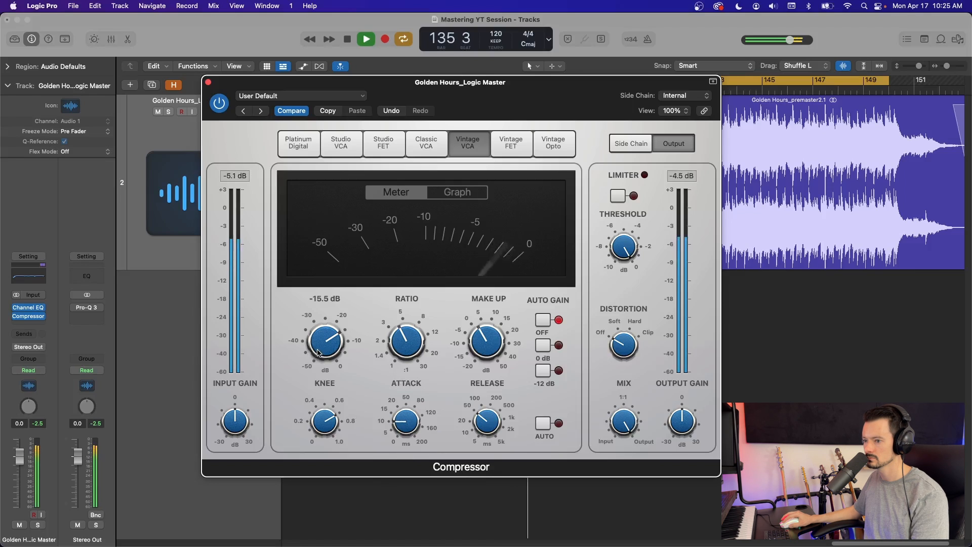
pyautogui.moveTo(318, 352); pyautogui.dragTo(324, 348)
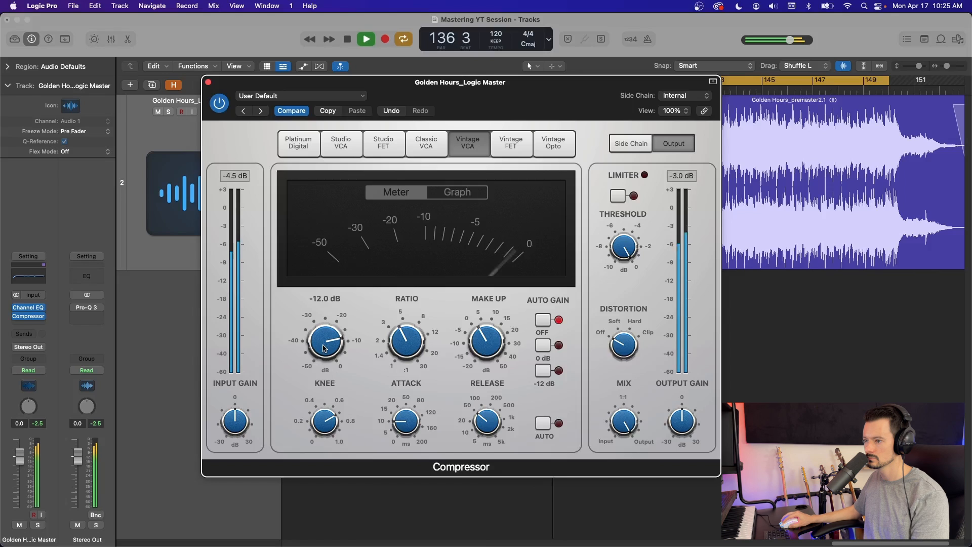
pyautogui.press('space')
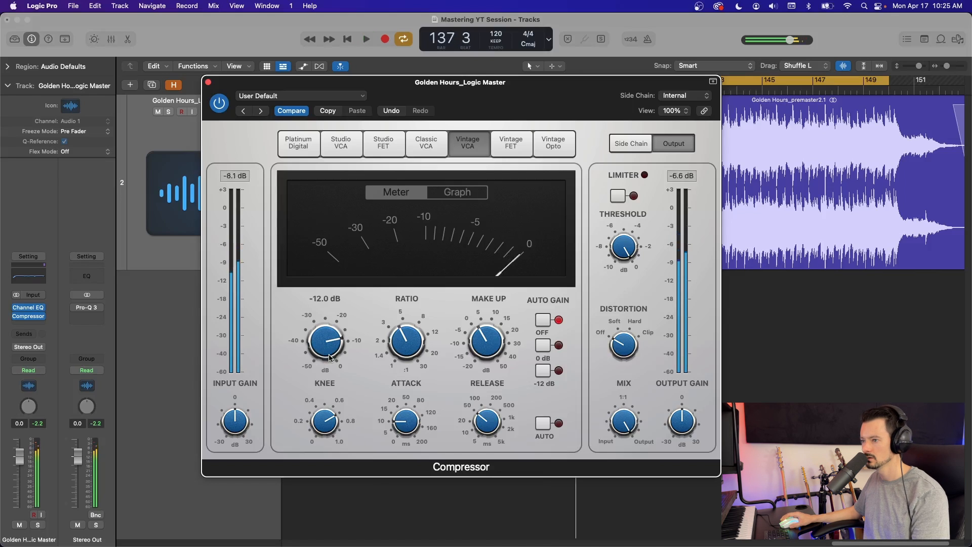
# Step: Listen to the master through the compressor and review its threshold, ratio, attack and release settings
pyautogui.moveTo(484, 429)
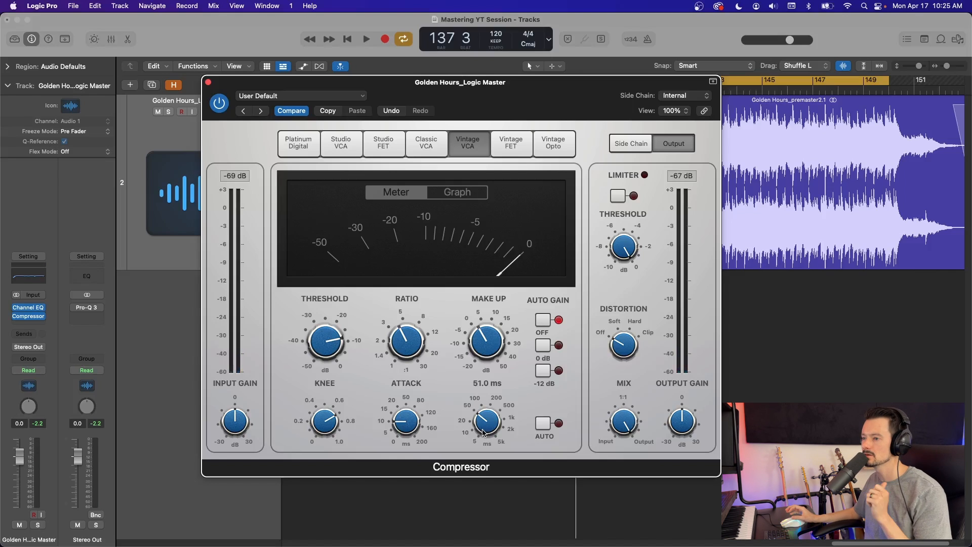
pyautogui.moveTo(423, 351)
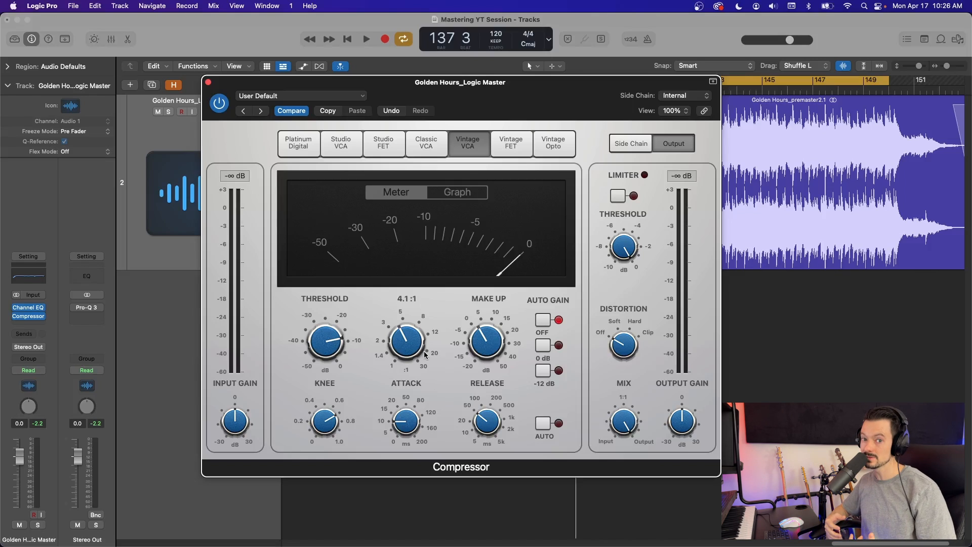
pyautogui.press('space')
pyautogui.moveTo(318, 295)
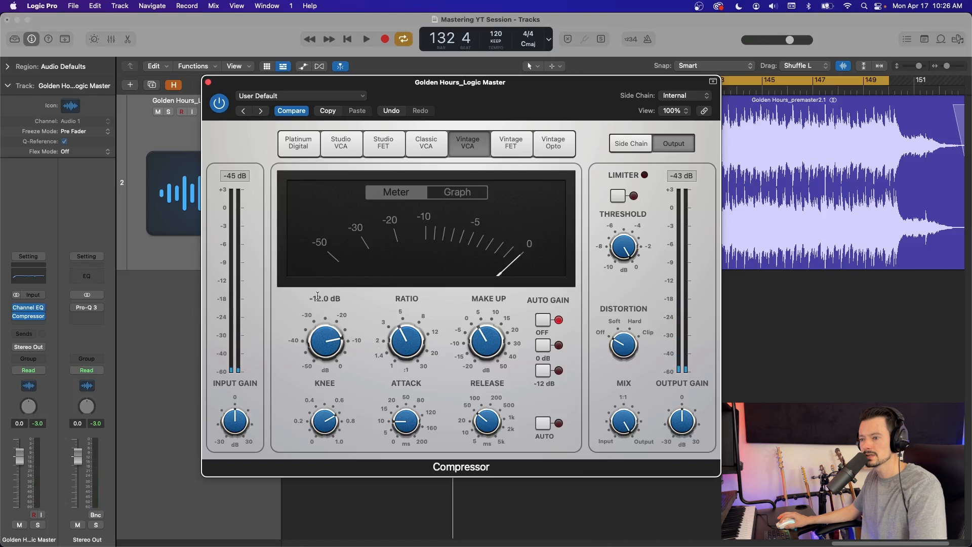
pyautogui.moveTo(409, 298)
pyautogui.moveTo(492, 343)
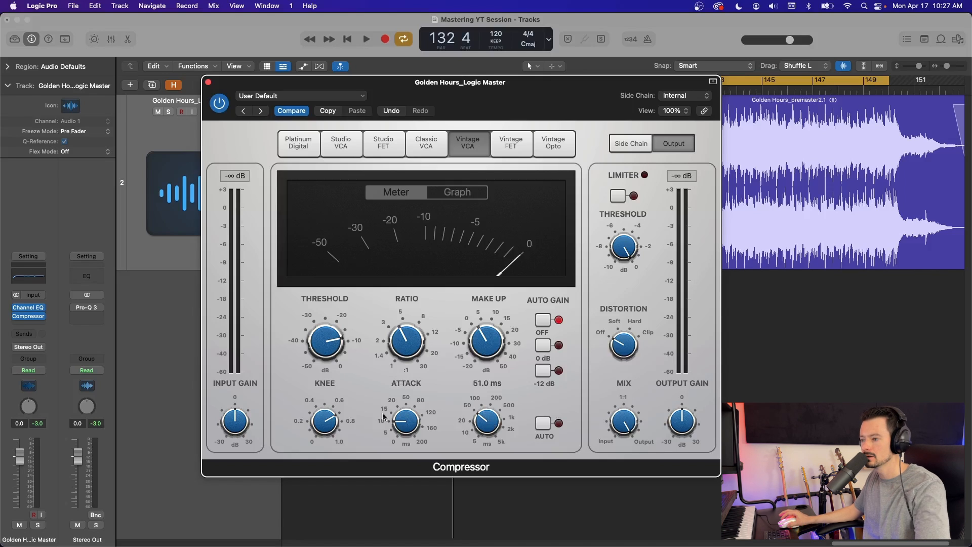
pyautogui.press('space')
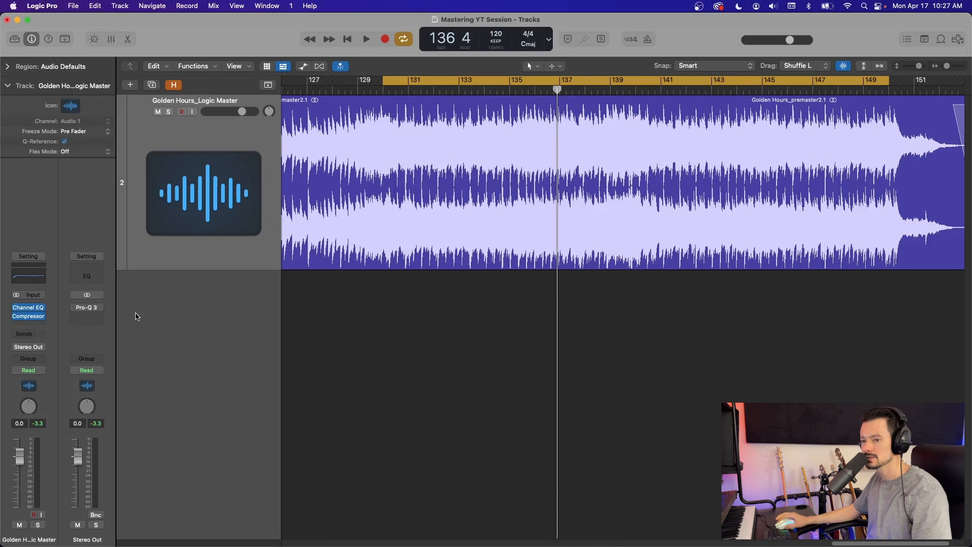
# Step: Insert a Multipressor after the Compressor on the Golden Hours track and reposition its window
pyautogui.click(18, 322)
pyautogui.moveTo(60, 501)
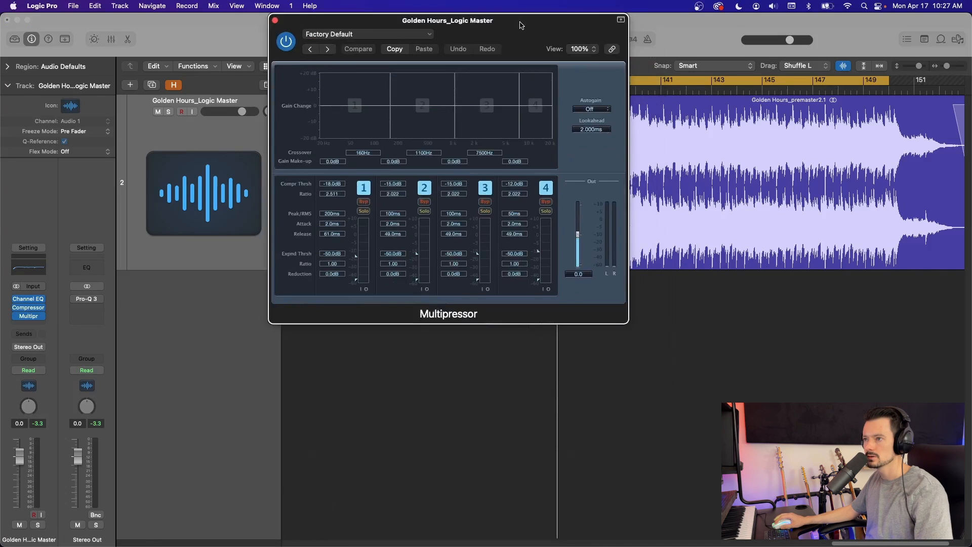
pyautogui.moveTo(521, 23); pyautogui.dragTo(544, 60)
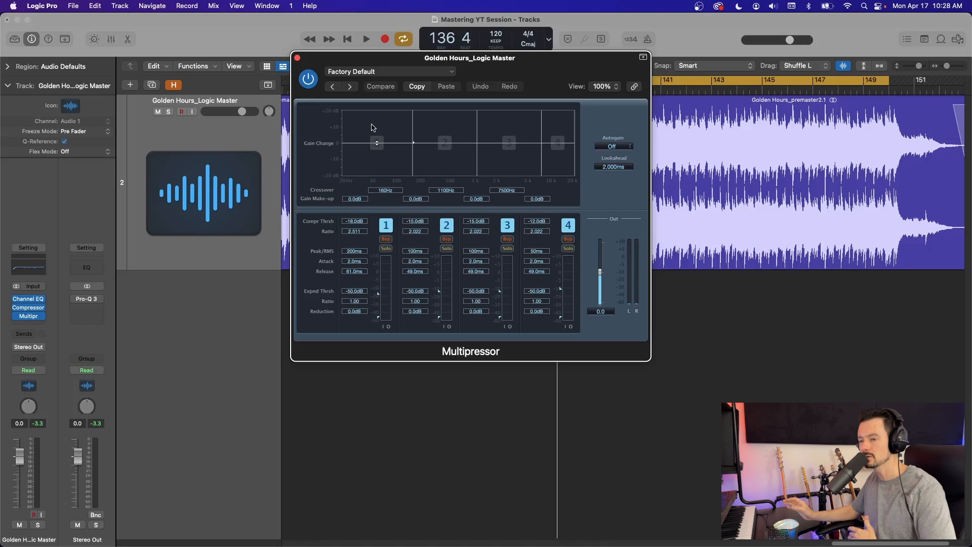
# Step: Audition Multipressor band 1 in solo, lower its upper crossover to 110 Hz, and set its compression threshold to -21.5 dB
pyautogui.click(386, 248)
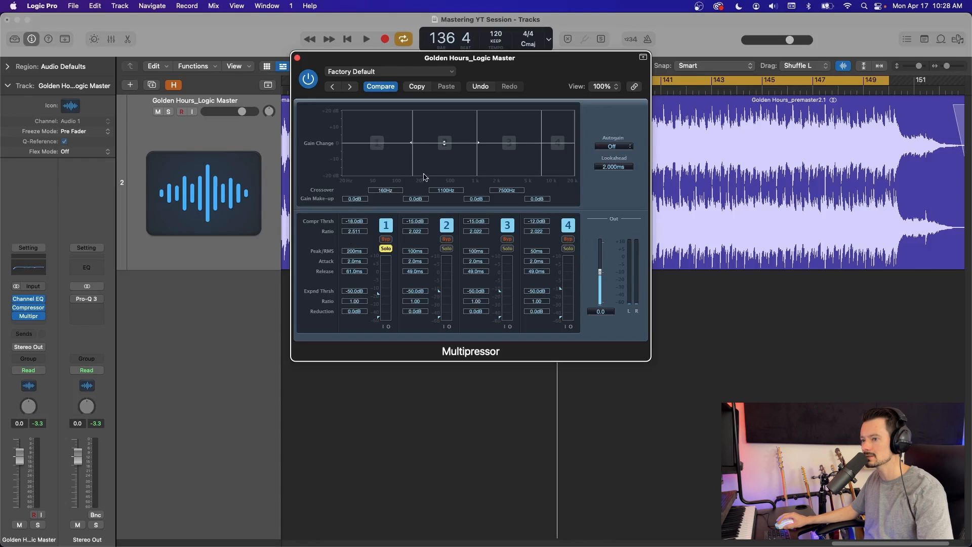
pyautogui.press('space')
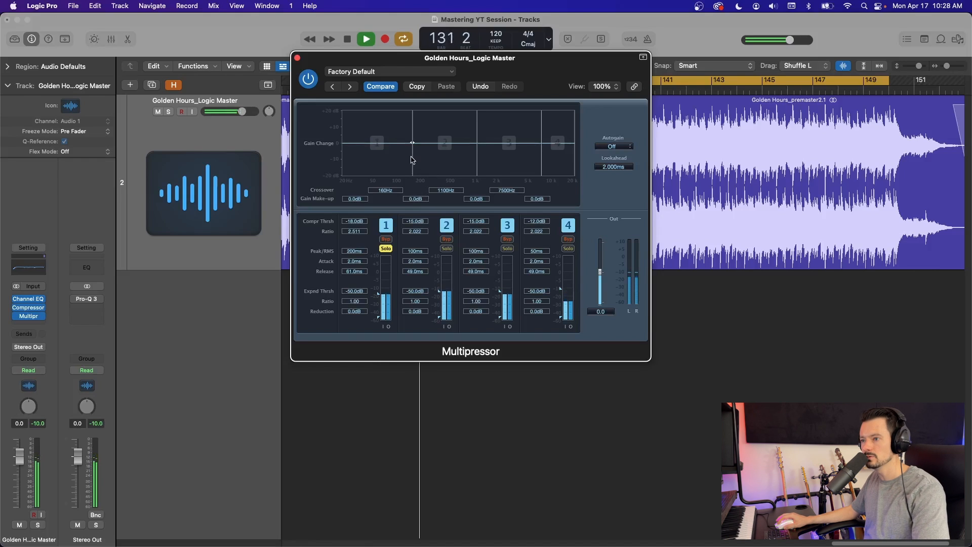
pyautogui.moveTo(411, 160)
pyautogui.mouseDown()
pyautogui.moveTo(383, 164)
pyautogui.moveTo(399, 163)
pyautogui.mouseUp()
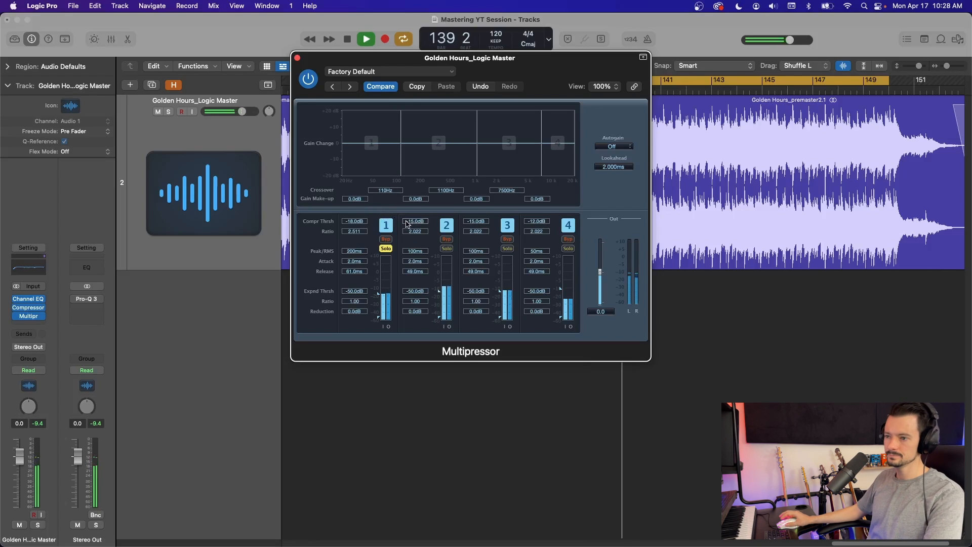
pyautogui.press('space')
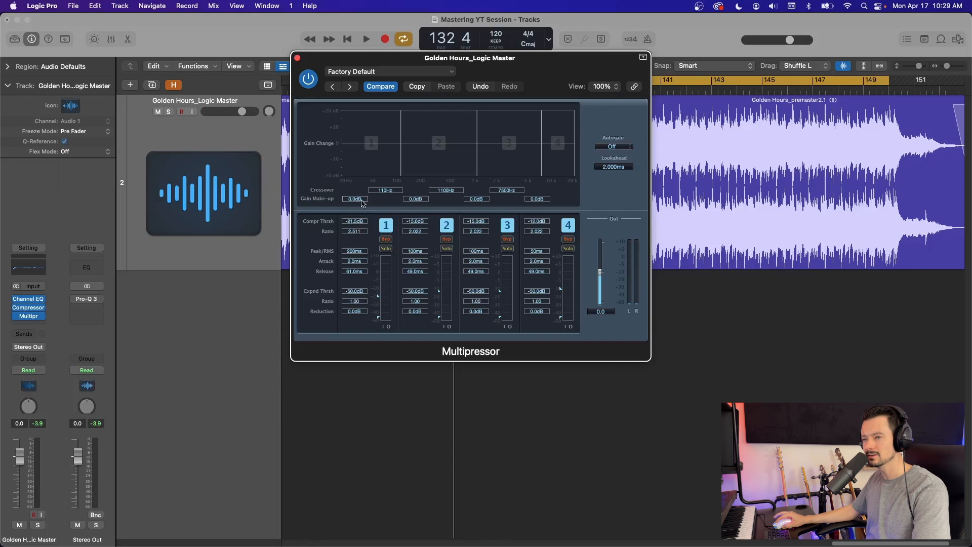
# Step: Fine-tune band 1's compression threshold to -22 dB during playback and solo the band
pyautogui.press('space')
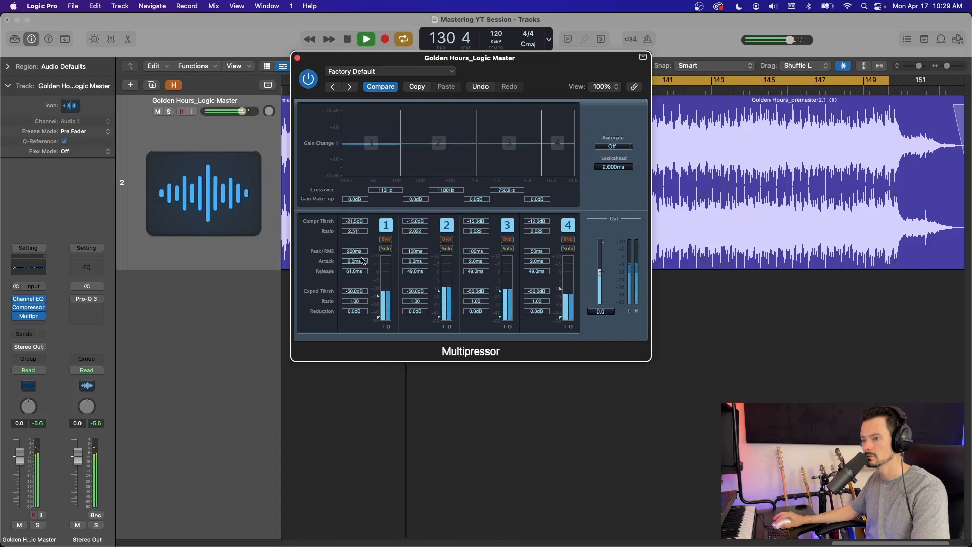
pyautogui.moveTo(359, 221); pyautogui.dragTo(361, 224)
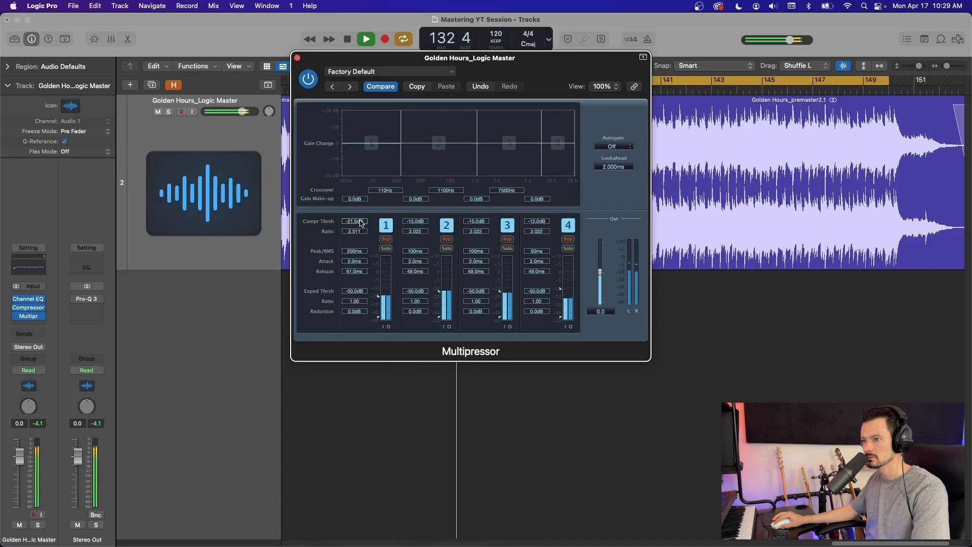
pyautogui.click(386, 249)
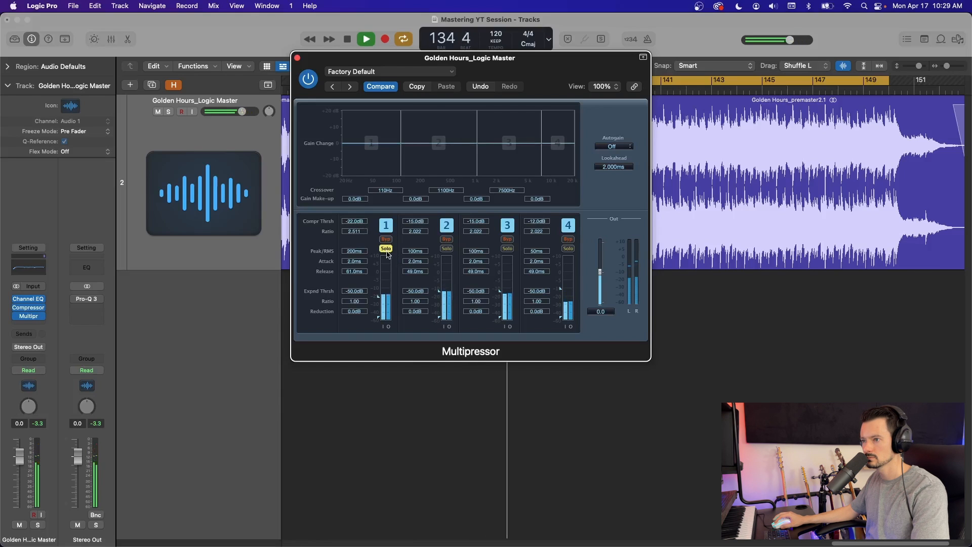
pyautogui.press('space')
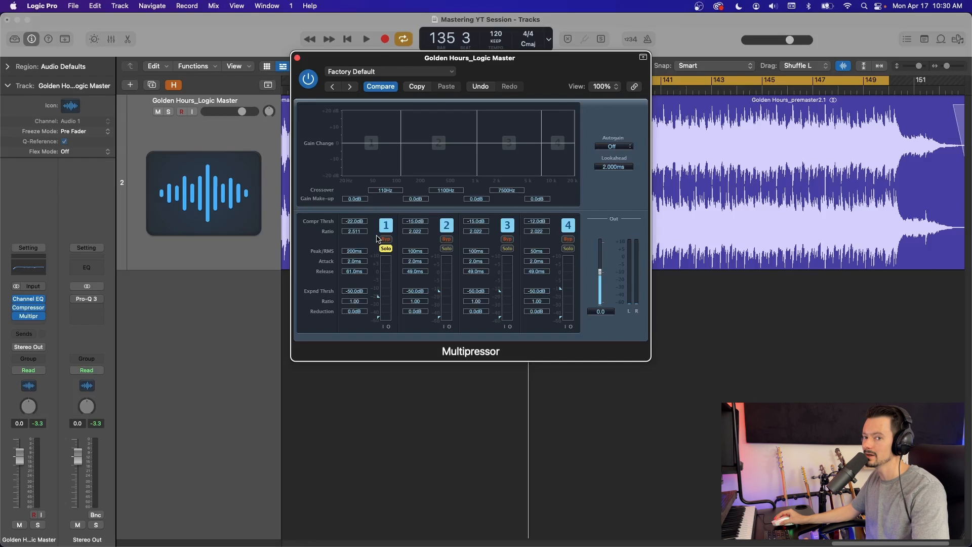
# Step: Set band 1's release to 27 ms, compression threshold to -23.5 dB and make-up gain to 1.0 dB while listening
pyautogui.press('space')
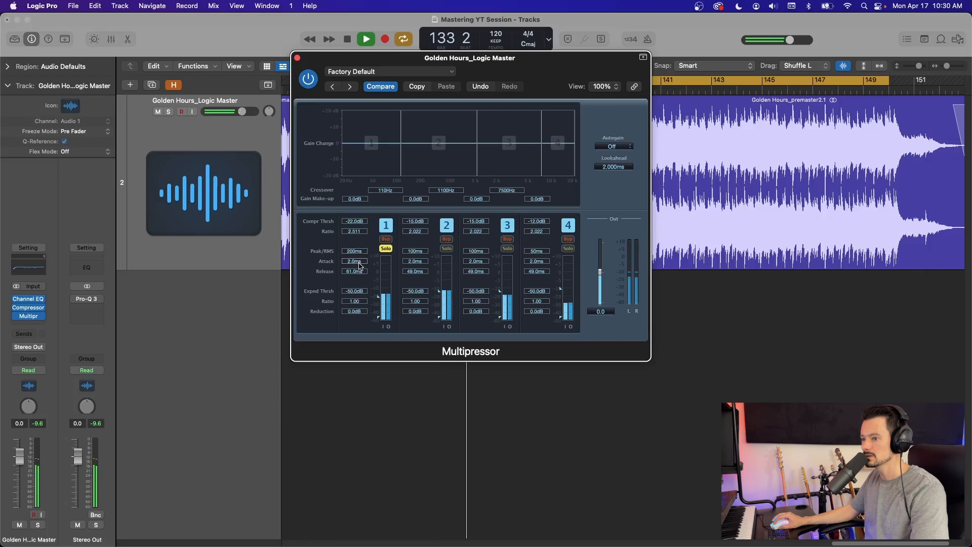
pyautogui.press('space')
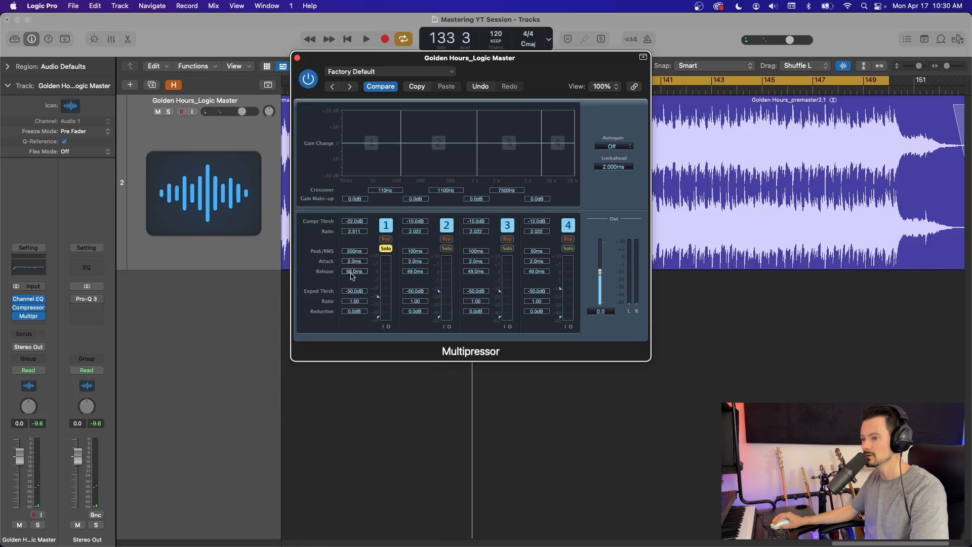
pyautogui.press('space')
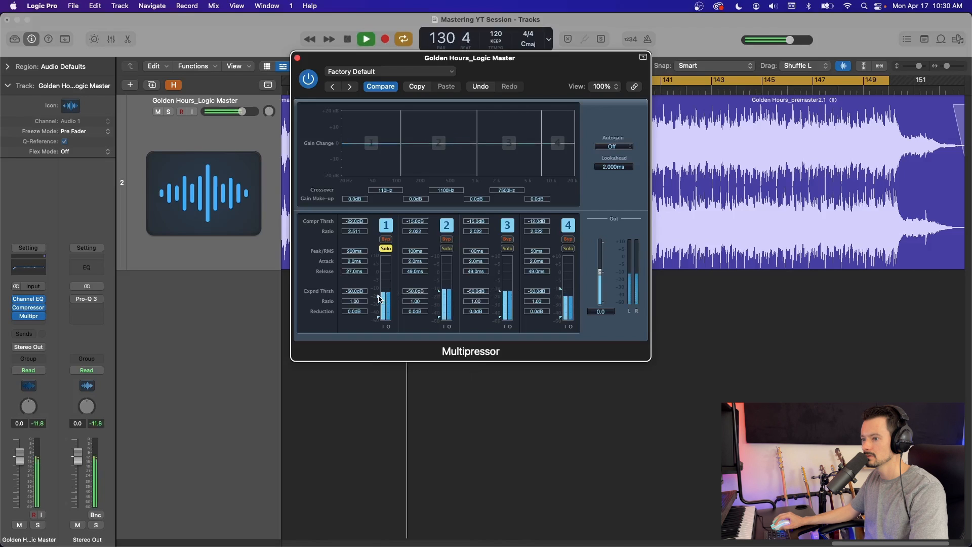
pyautogui.moveTo(383, 299); pyautogui.dragTo(379, 297)
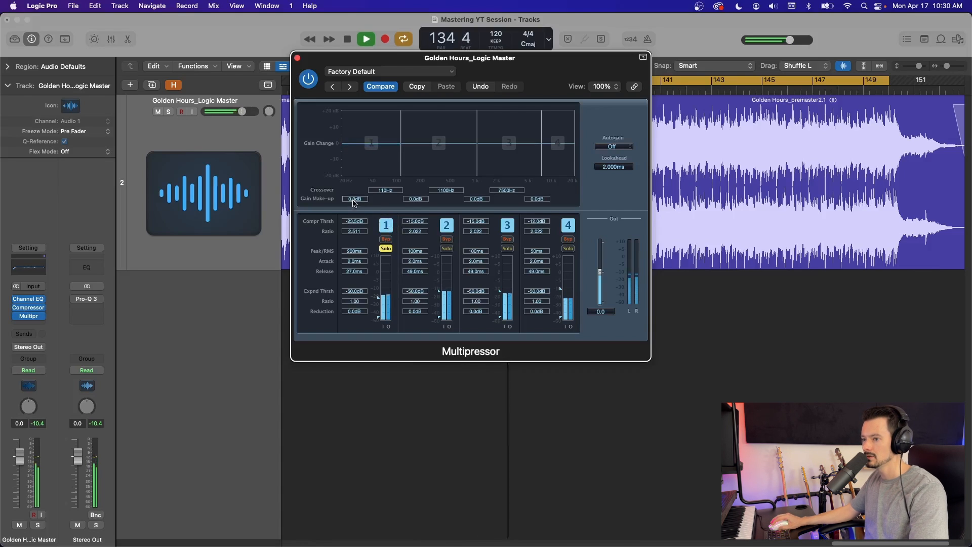
pyautogui.moveTo(356, 204); pyautogui.dragTo(357, 199)
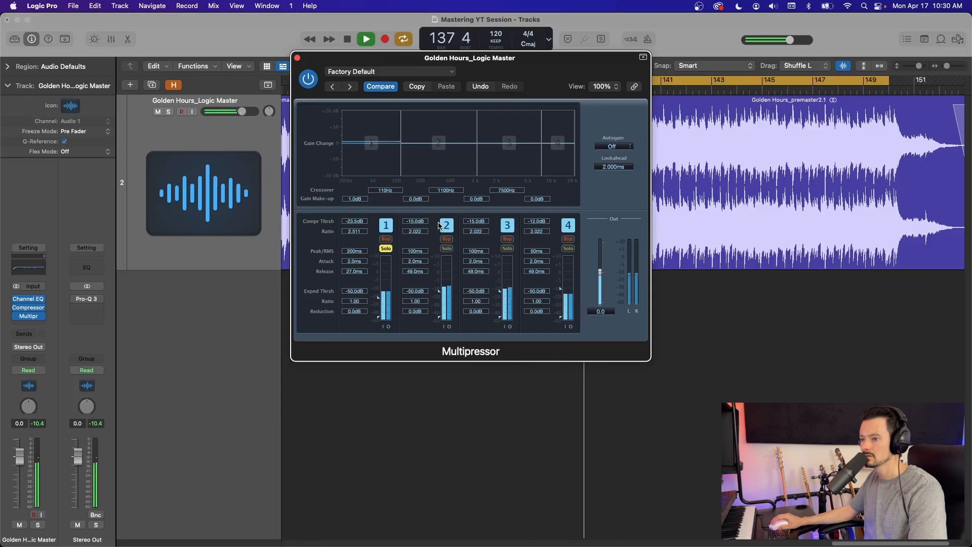
# Step: Switch the solo to band 2 and set its compression threshold to -19 dB during playback
pyautogui.press('space')
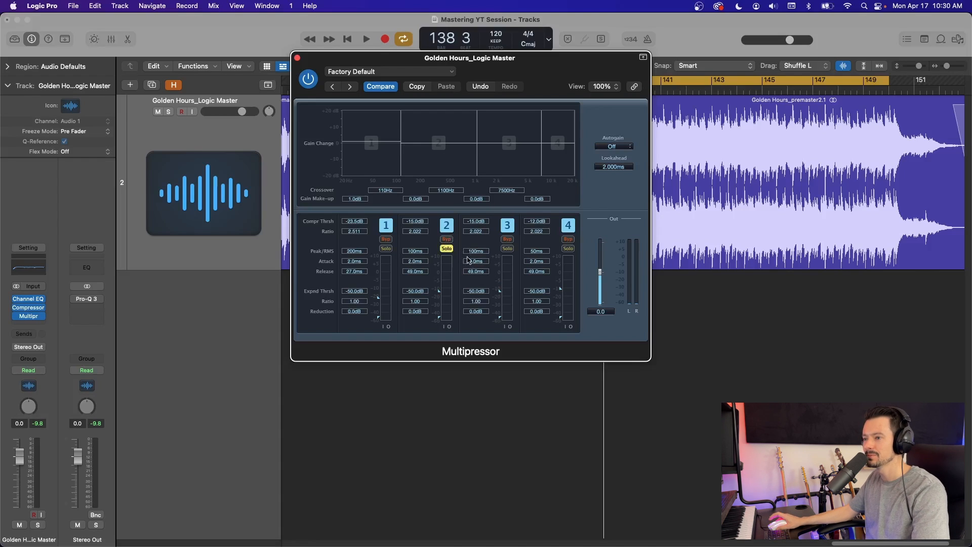
pyautogui.press('space')
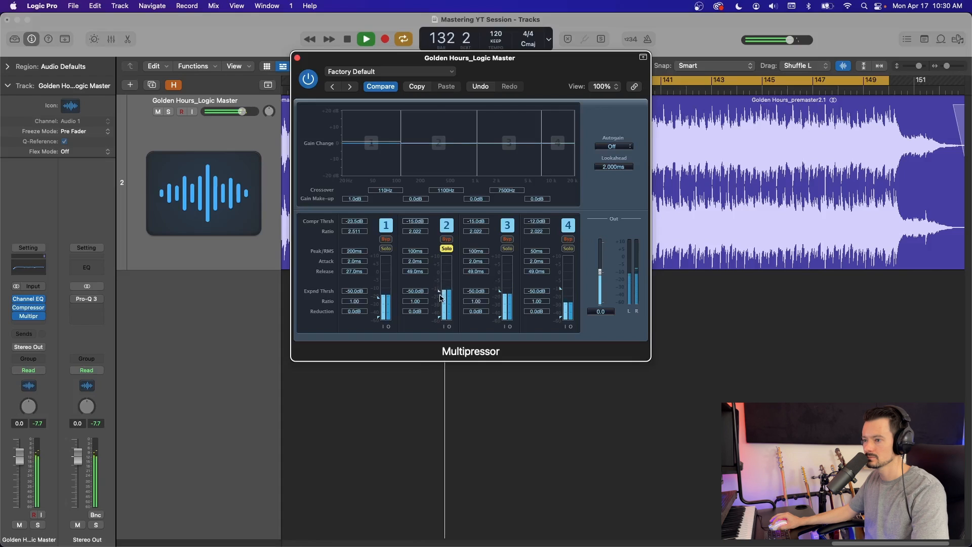
pyautogui.moveTo(440, 293); pyautogui.dragTo(441, 297)
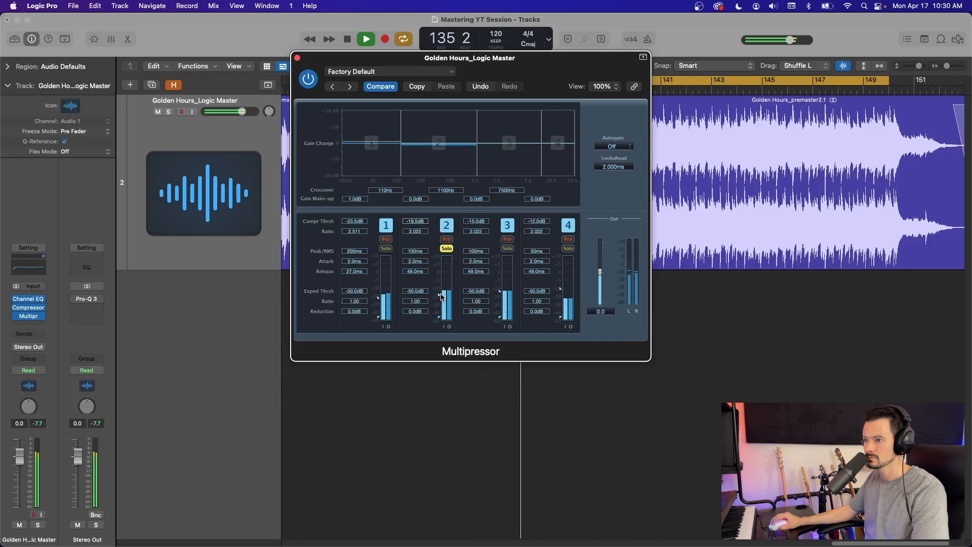
pyautogui.moveTo(441, 298); pyautogui.dragTo(440, 296)
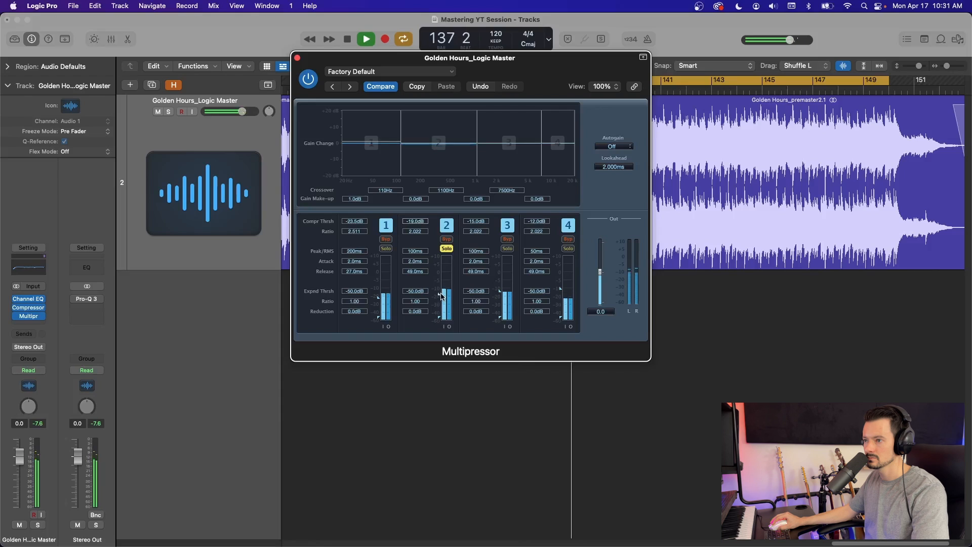
# Step: Set band 2's attack to 16 ms and its make-up gain to 0.5 dB
pyautogui.press('space')
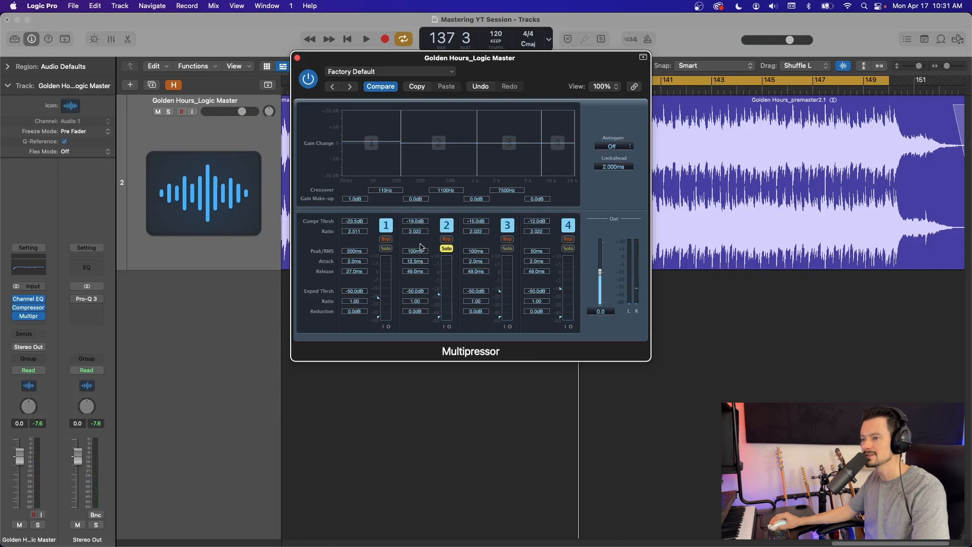
pyautogui.moveTo(420, 245); pyautogui.dragTo(422, 243)
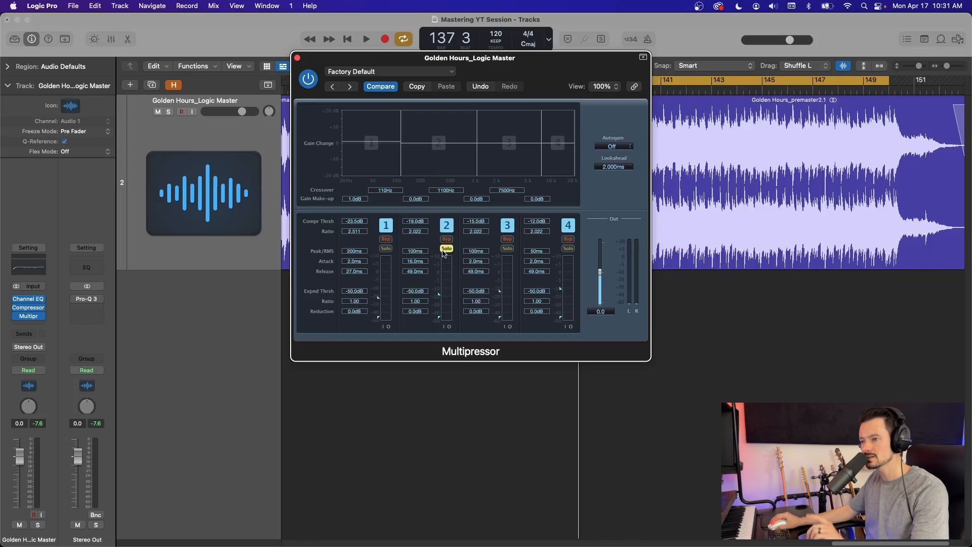
pyautogui.press('space')
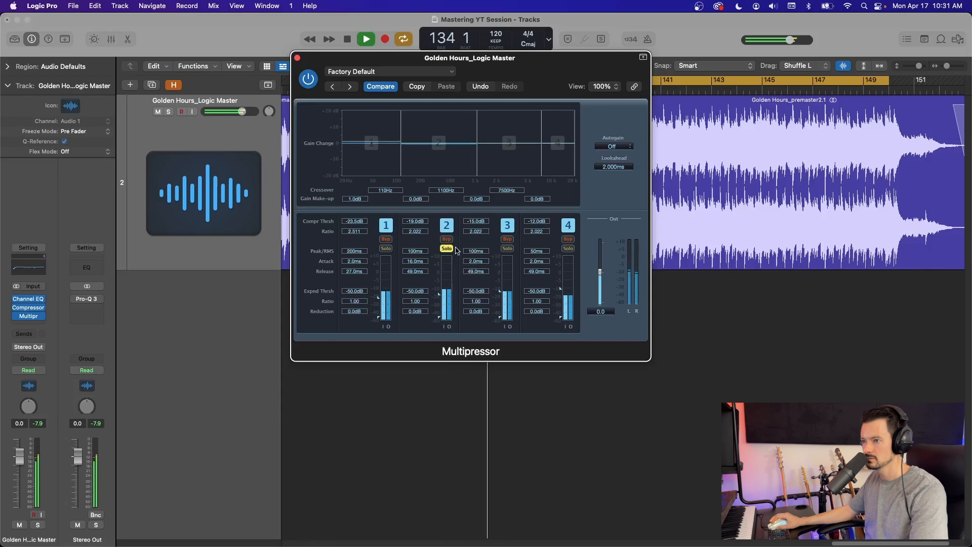
pyautogui.moveTo(420, 201); pyautogui.dragTo(418, 199)
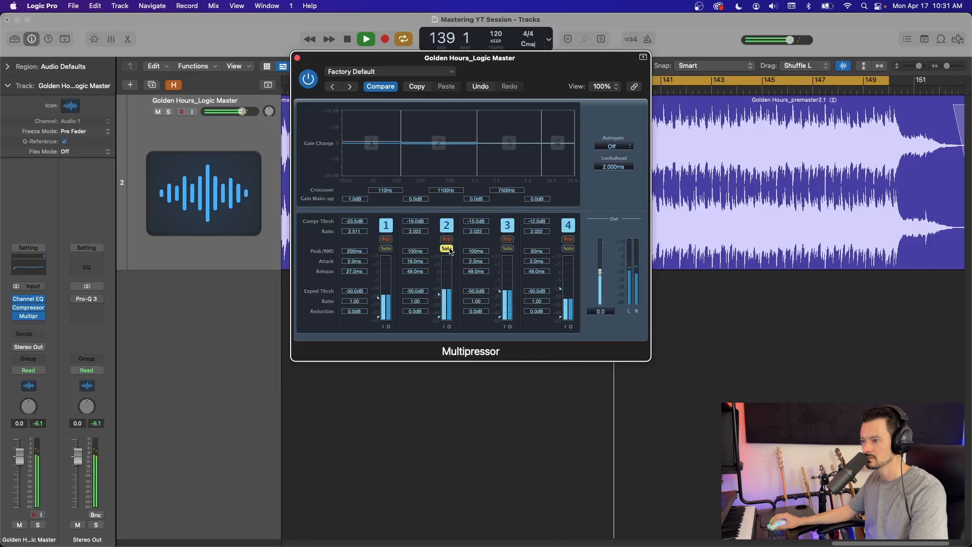
# Step: Switch the solo to band 3 and set its compression threshold to -24.5 dB and make-up gain to 1.0 dB during playback
pyautogui.click(510, 249)
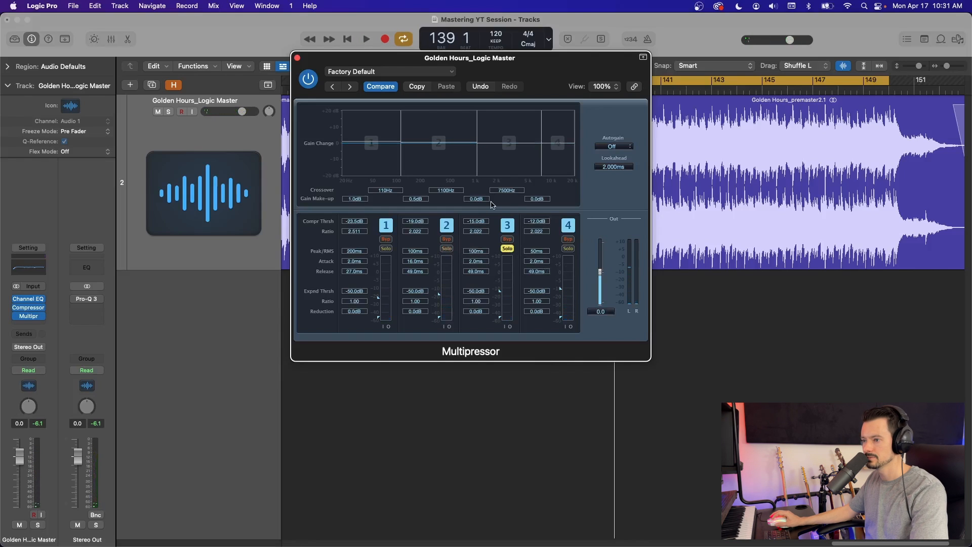
pyautogui.press('space')
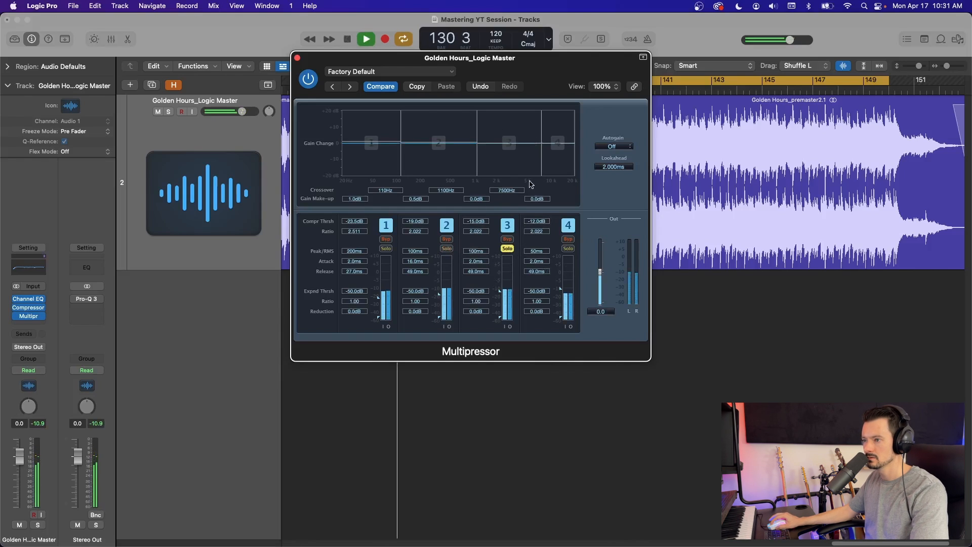
pyautogui.press('space')
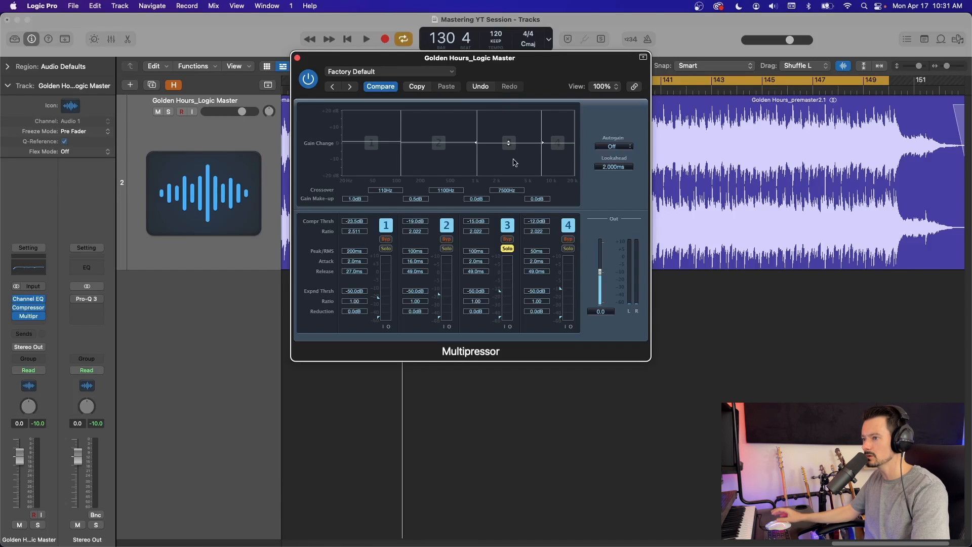
pyautogui.press('space')
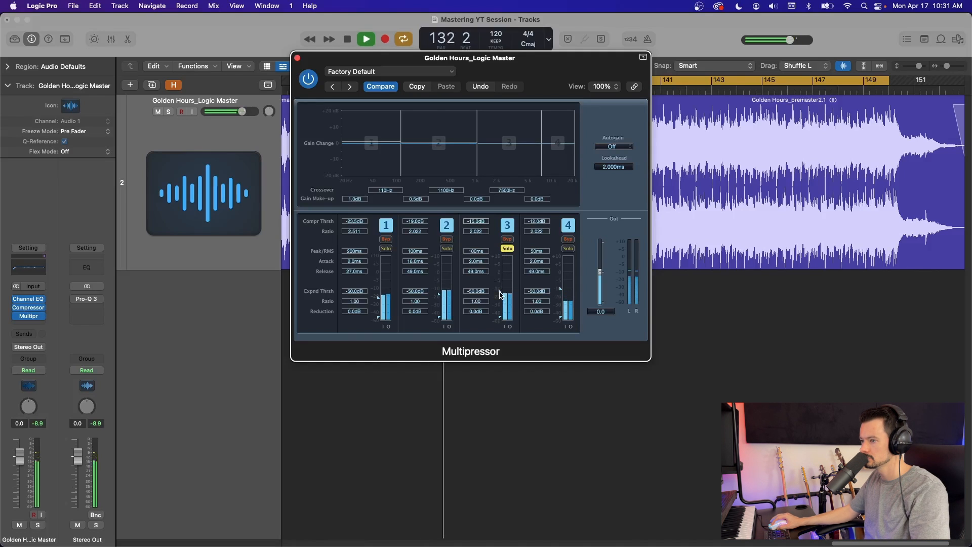
pyautogui.moveTo(500, 292); pyautogui.dragTo(500, 301)
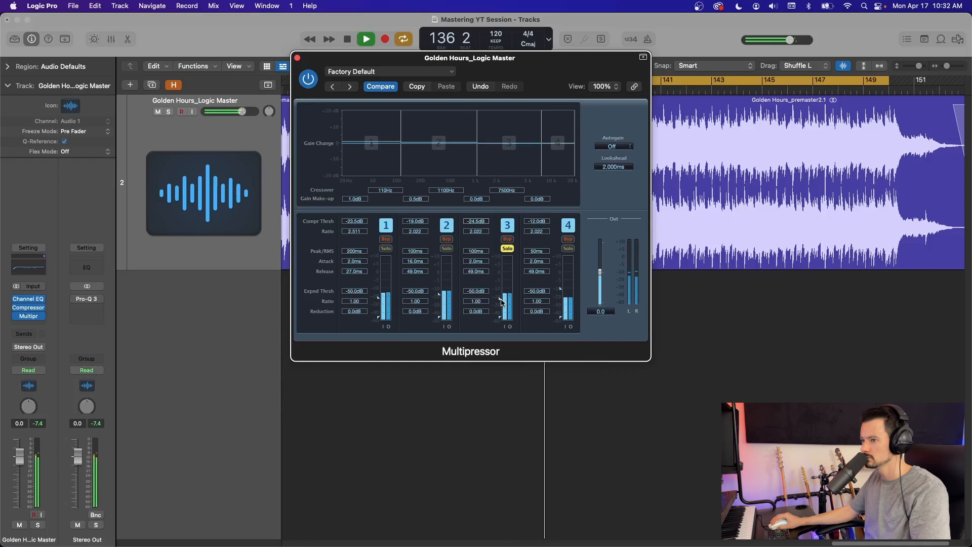
pyautogui.moveTo(476, 200); pyautogui.dragTo(477, 197)
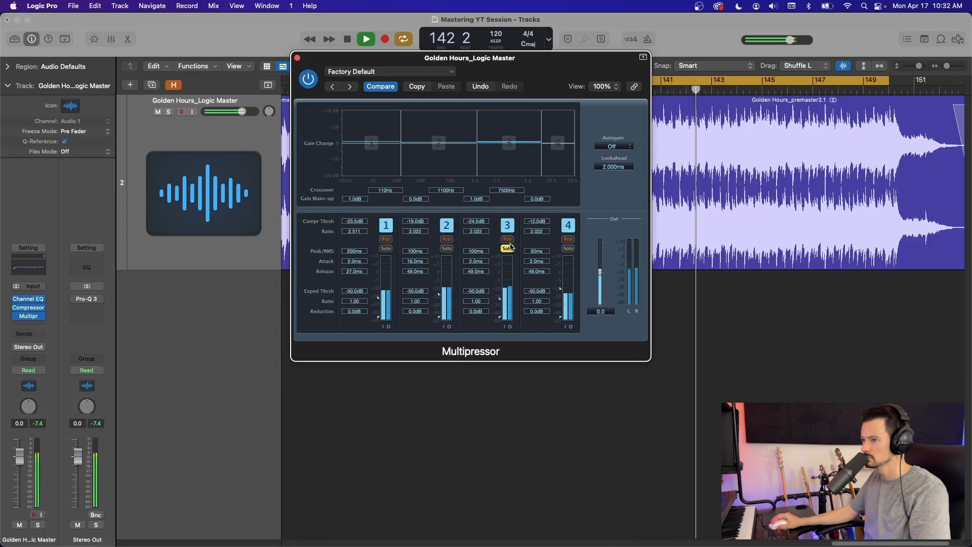
pyautogui.press('space')
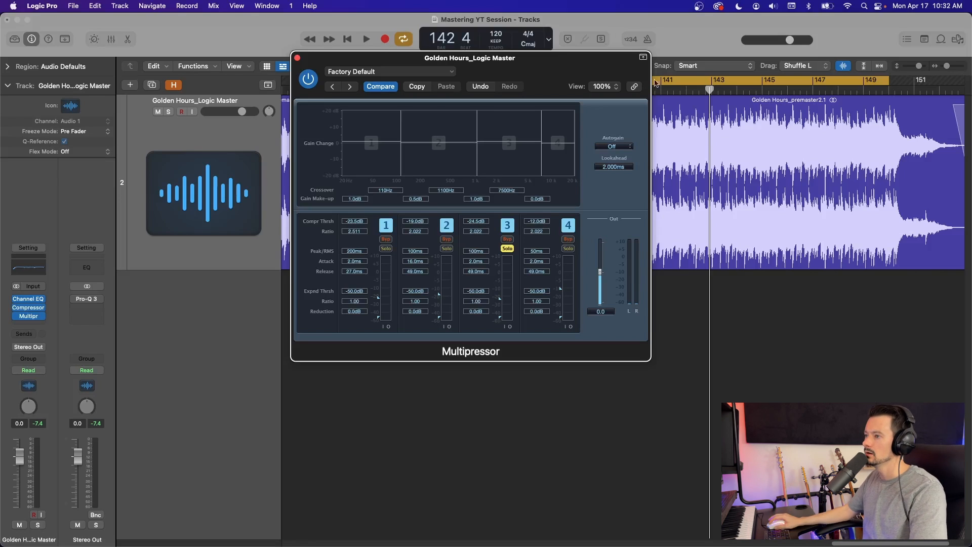
# Step: Move the plug-in window clear of the ruler, turn off cycle mode and place the playhead at bar 141
pyautogui.moveTo(560, 57); pyautogui.dragTo(592, 137)
pyautogui.click(613, 80)
pyautogui.moveTo(586, 90); pyautogui.dragTo(382, 95)
pyautogui.click(443, 81)
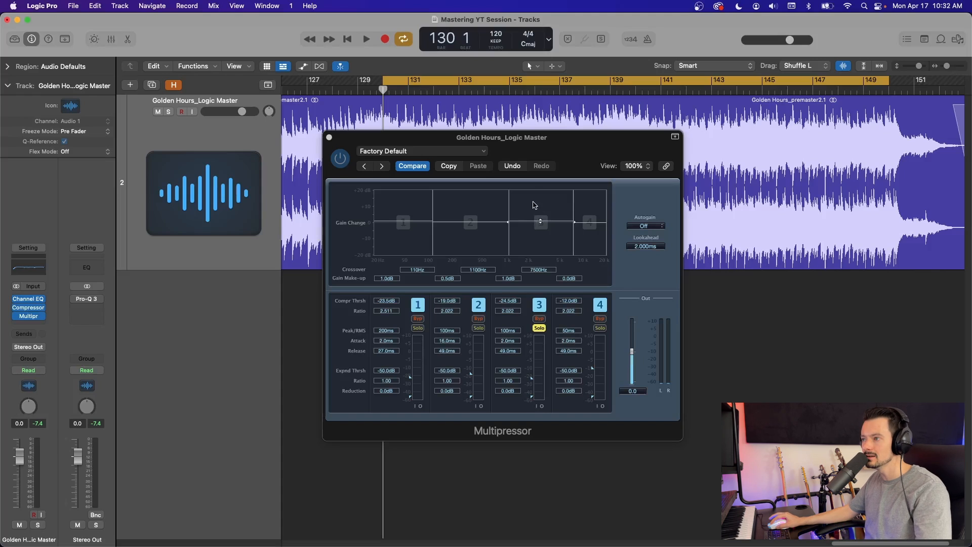
pyautogui.click(489, 77)
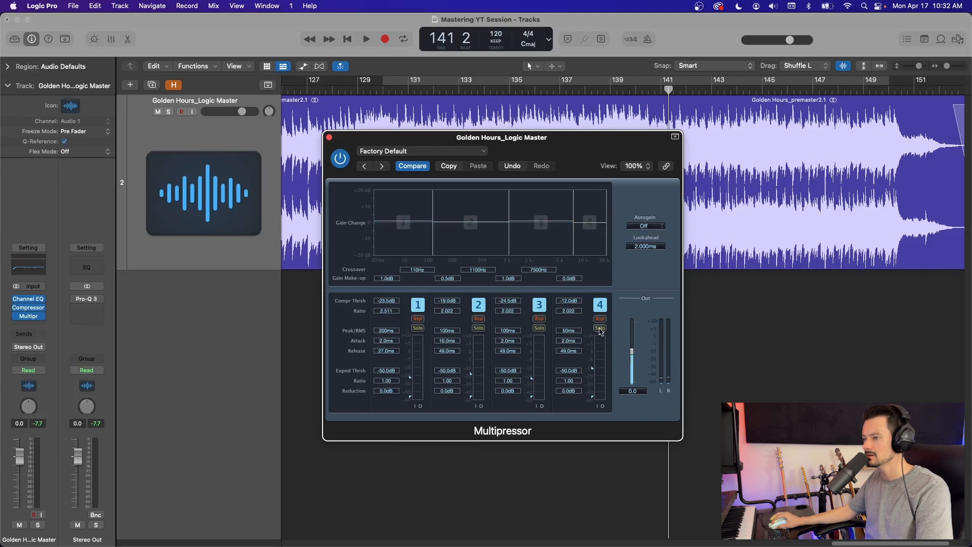
# Step: Solo band 4 and set its compression threshold to -33 dB and make-up gain to 0.5 dB while listening
pyautogui.press('space')
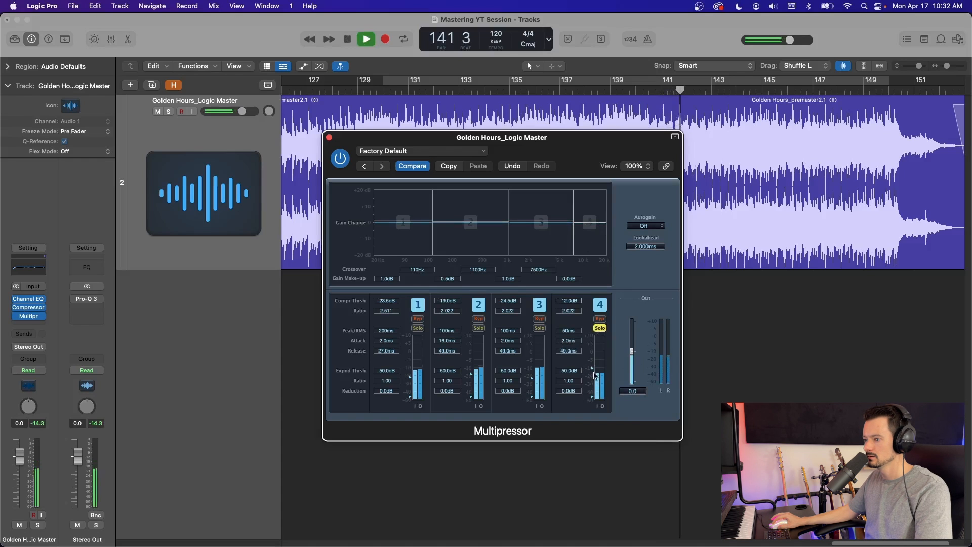
pyautogui.moveTo(593, 369); pyautogui.dragTo(597, 388)
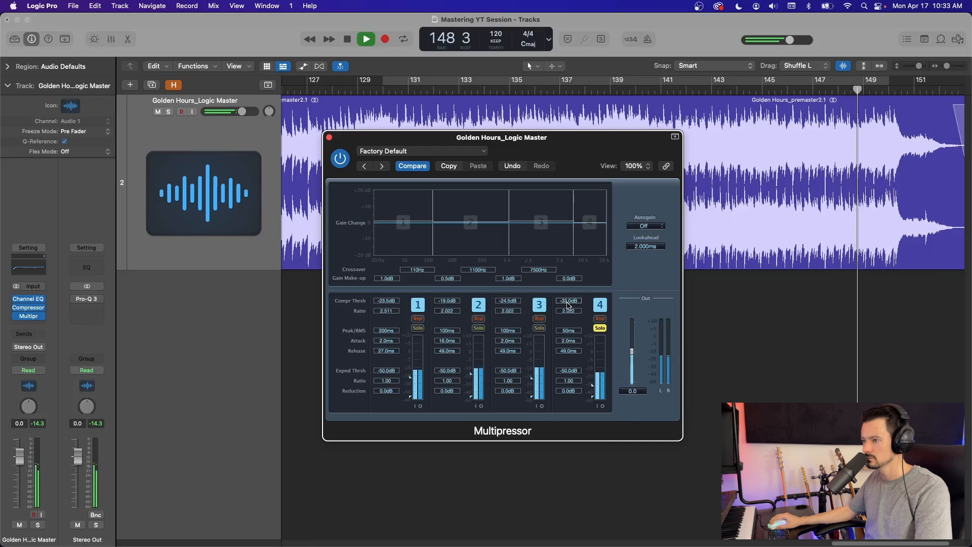
pyautogui.press('space')
pyautogui.scroll(5, 570, 279)
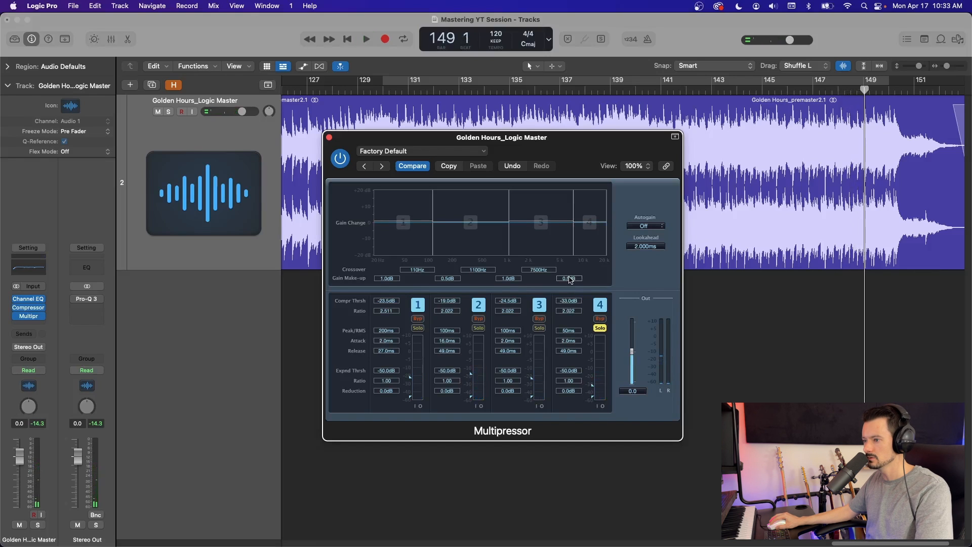
pyautogui.press('space')
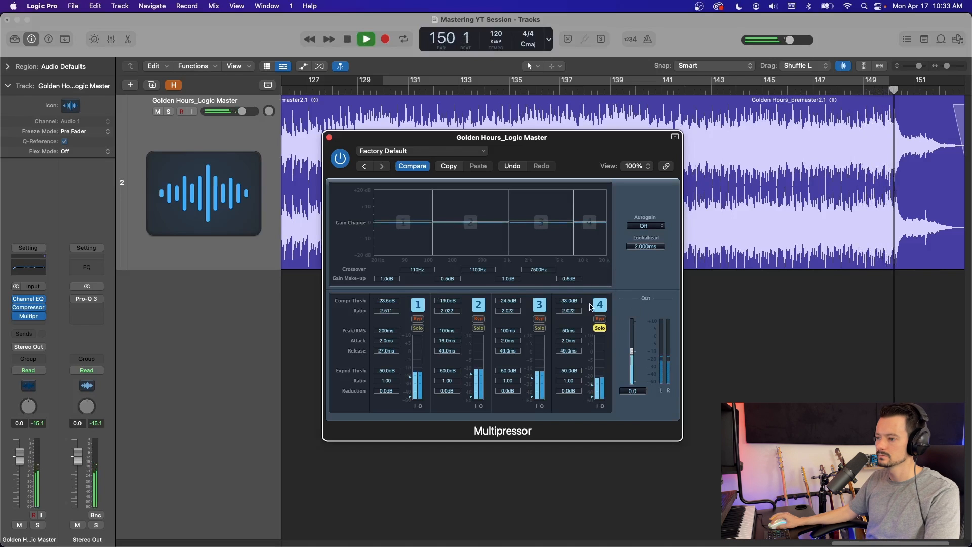
# Step: Unsolo band 4 and compare playback from about bar 130 with Multipressor bypassed and active
pyautogui.click(600, 329)
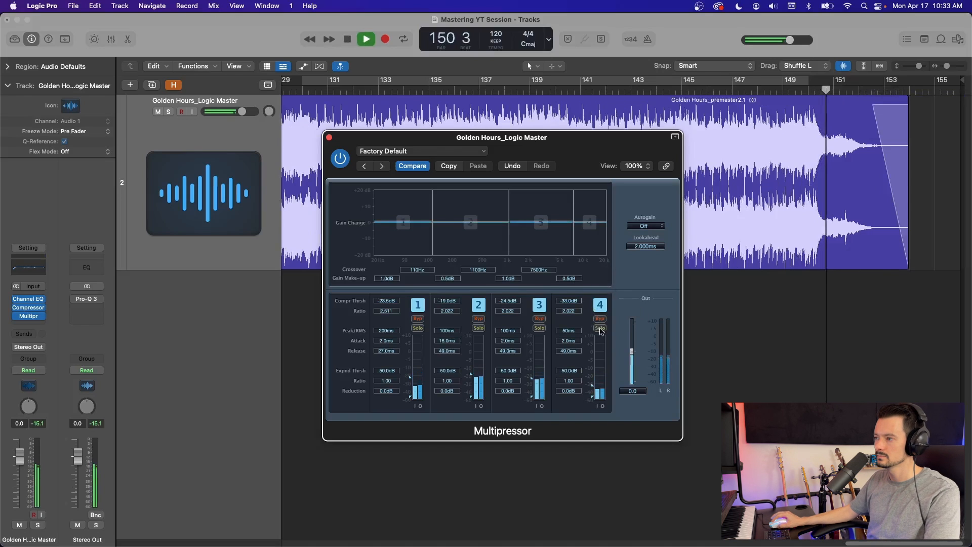
pyautogui.click(315, 91)
pyautogui.click(335, 179)
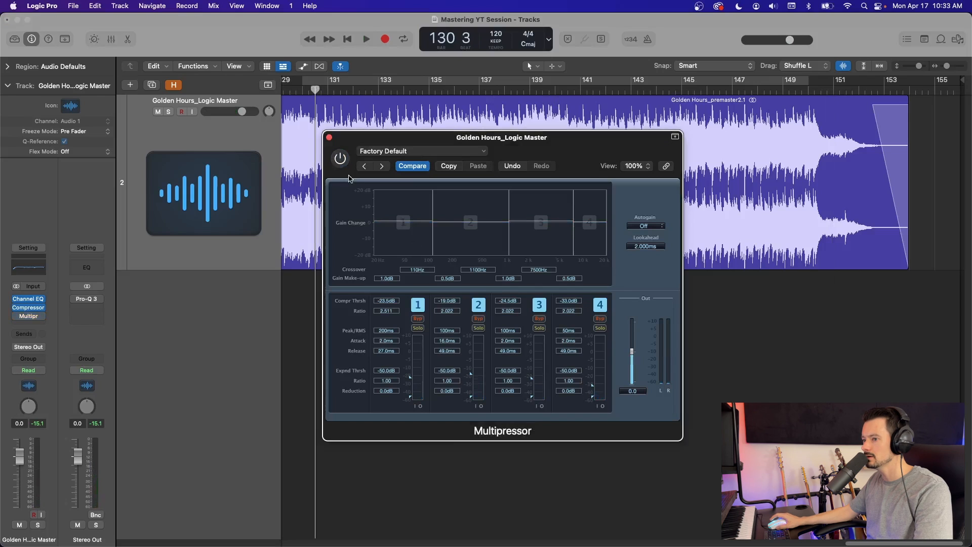
pyautogui.press('space')
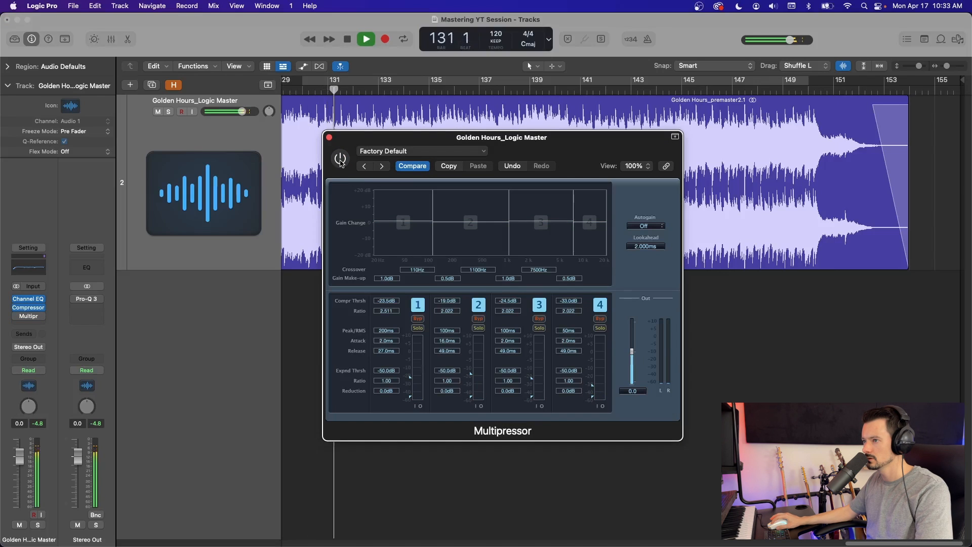
pyautogui.click(341, 159)
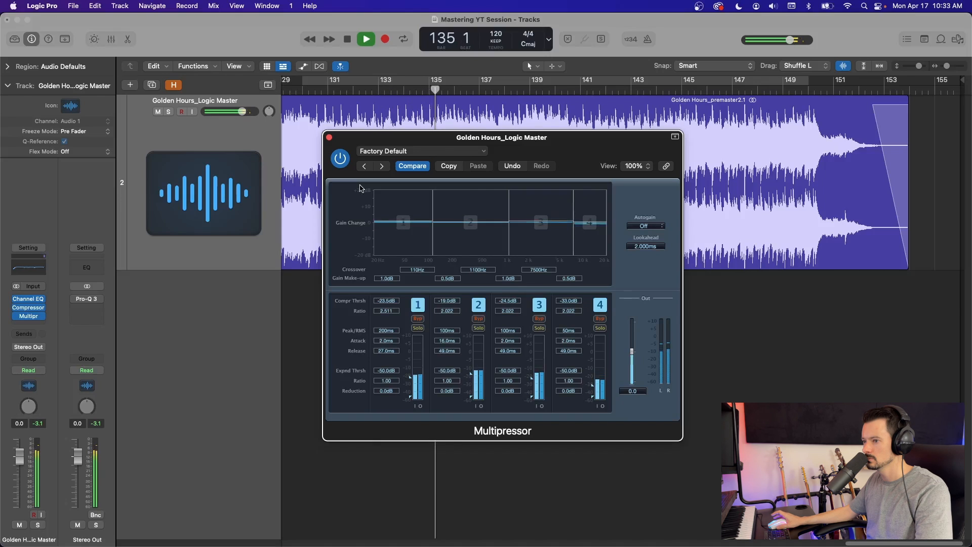
pyautogui.press('space')
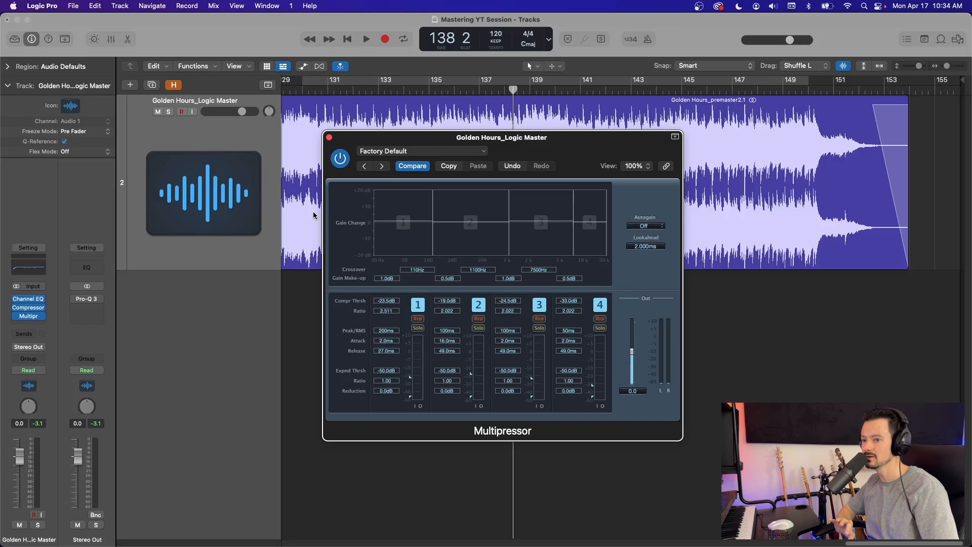
# Step: Close Multipressor and insert Vintage Tube EQ after it on the Golden Hours track
pyautogui.click(329, 137)
pyautogui.click(30, 325)
pyautogui.moveTo(71, 407)
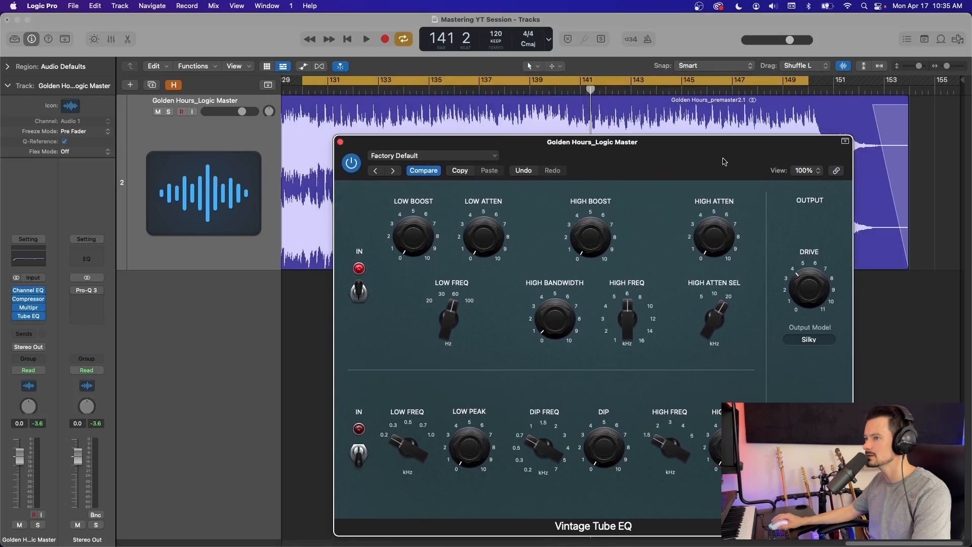
# Step: Raise Vintage Tube EQ's Low Boost to about 2.5 during playback, toggling the upper EQ section to compare
pyautogui.press('space')
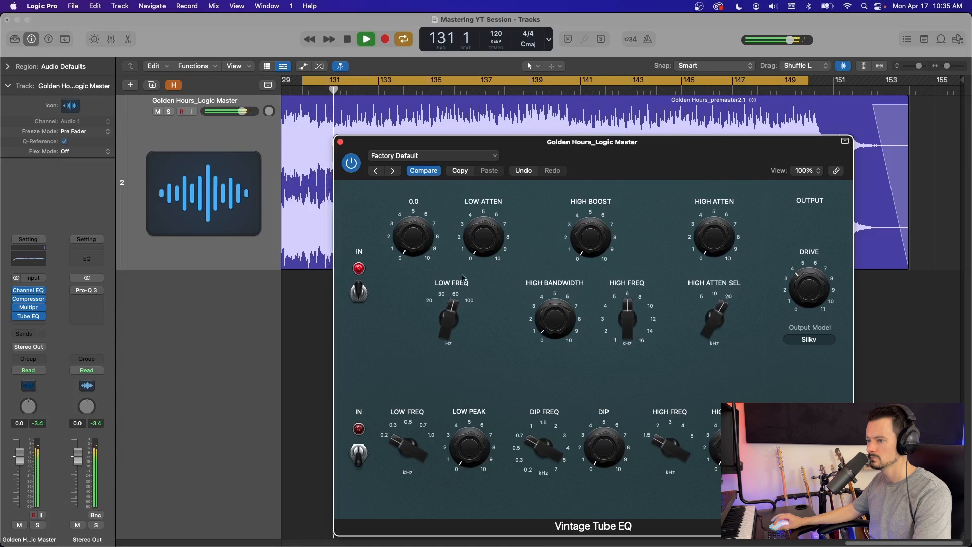
pyautogui.click(389, 238)
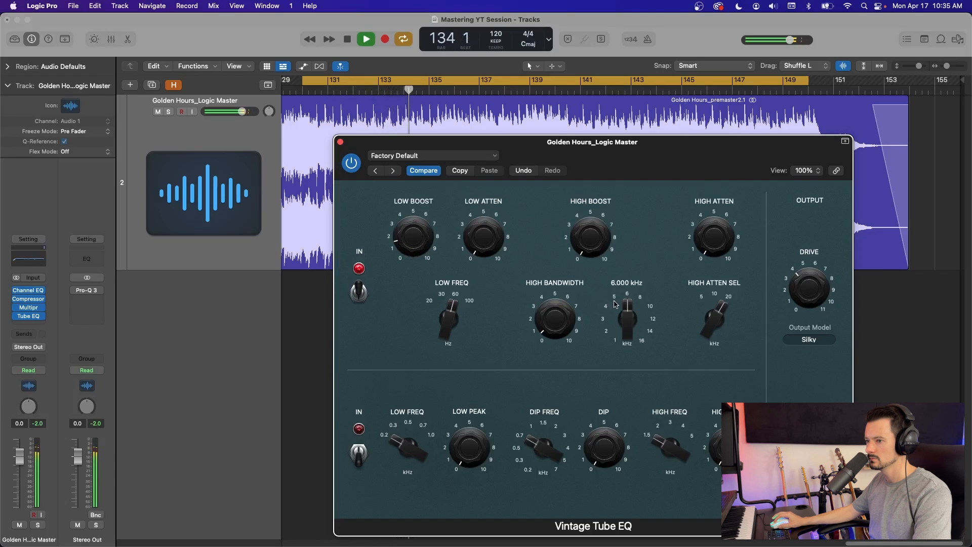
pyautogui.click(394, 226)
pyautogui.moveTo(394, 226); pyautogui.dragTo(413, 252)
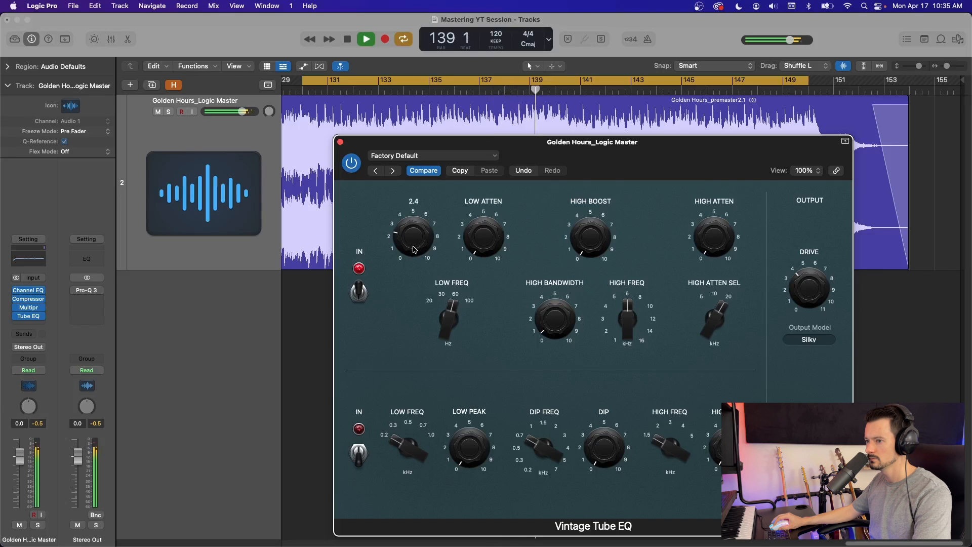
pyautogui.click(360, 297)
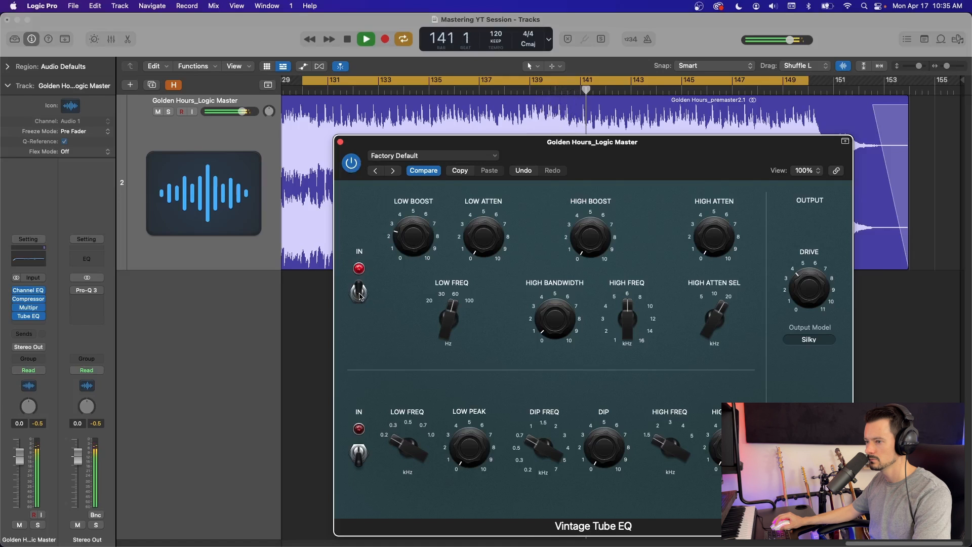
pyautogui.press('space')
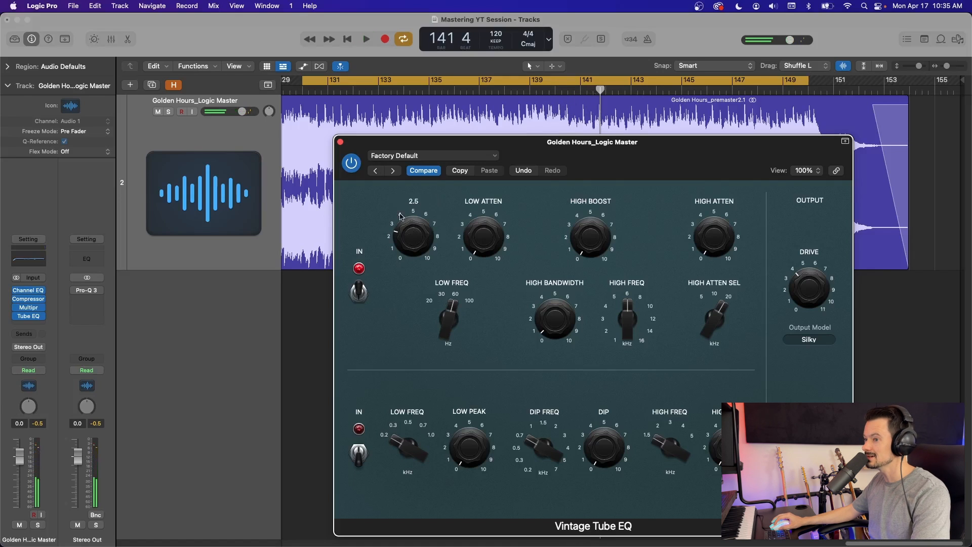
# Step: Set the upper EQ section's High Bandwidth to about 7 and its High Freq to 8 kHz
pyautogui.press('space')
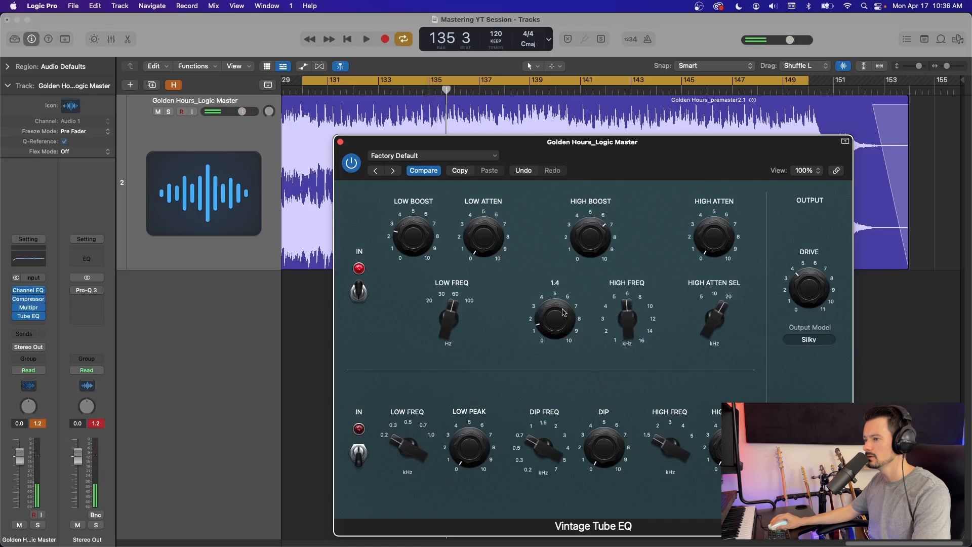
pyautogui.moveTo(564, 307); pyautogui.dragTo(564, 325)
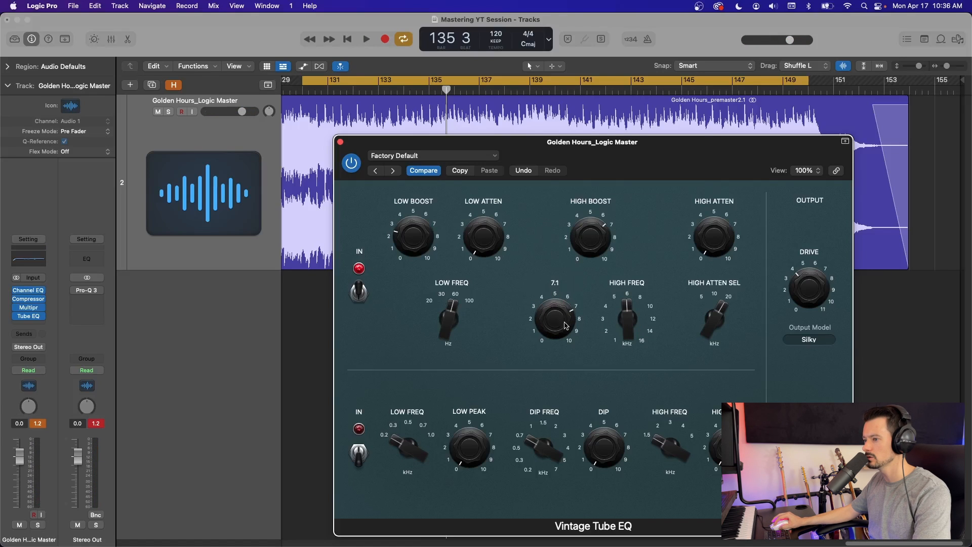
pyautogui.moveTo(631, 323); pyautogui.dragTo(632, 303)
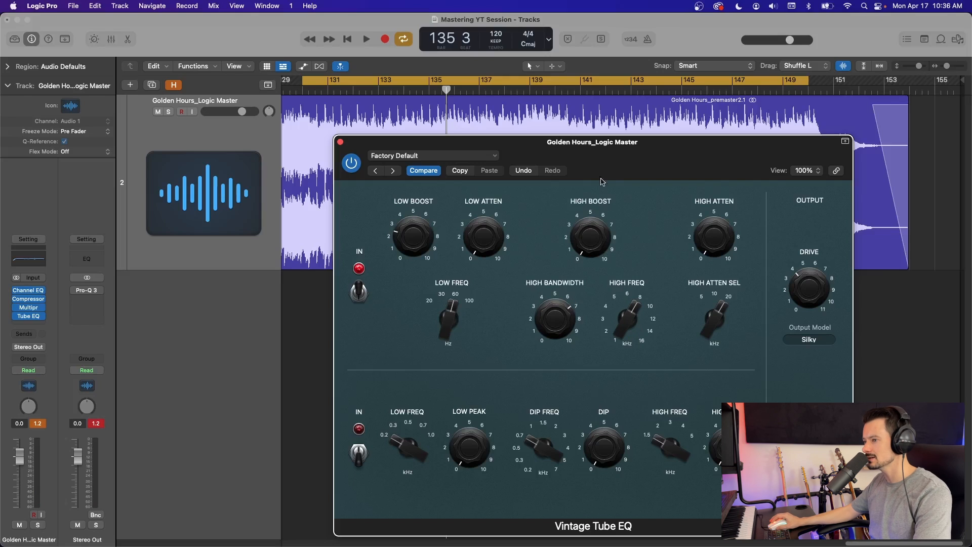
# Step: Set High Boost to about 4.5 while listening and change the upper section's High Freq to 10 kHz
pyautogui.press('space')
pyautogui.moveTo(598, 258)
pyautogui.mouseDown()
pyautogui.moveTo(598, 210)
pyautogui.moveTo(607, 256)
pyautogui.moveTo(606, 214)
pyautogui.moveTo(591, 252)
pyautogui.mouseUp()
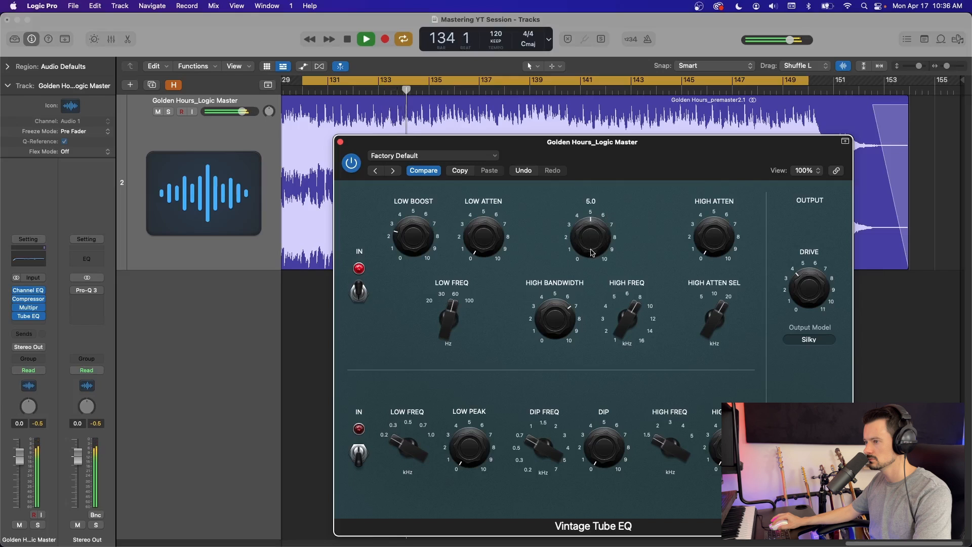
pyautogui.press('space')
pyautogui.click(650, 320)
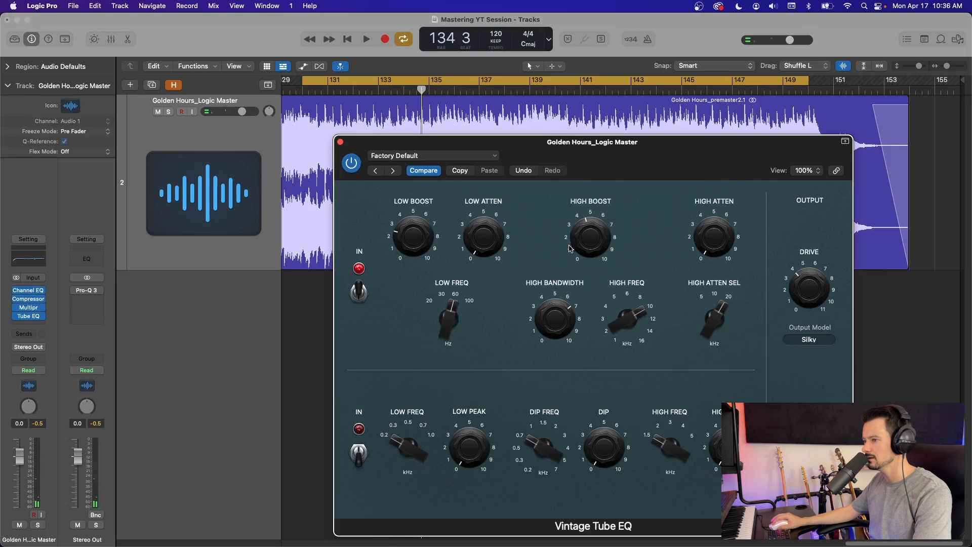
# Step: Lower Vintage Tube EQ's High Boost to about 2.5 during playback, toggling the upper EQ section out and in to compare
pyautogui.press('space')
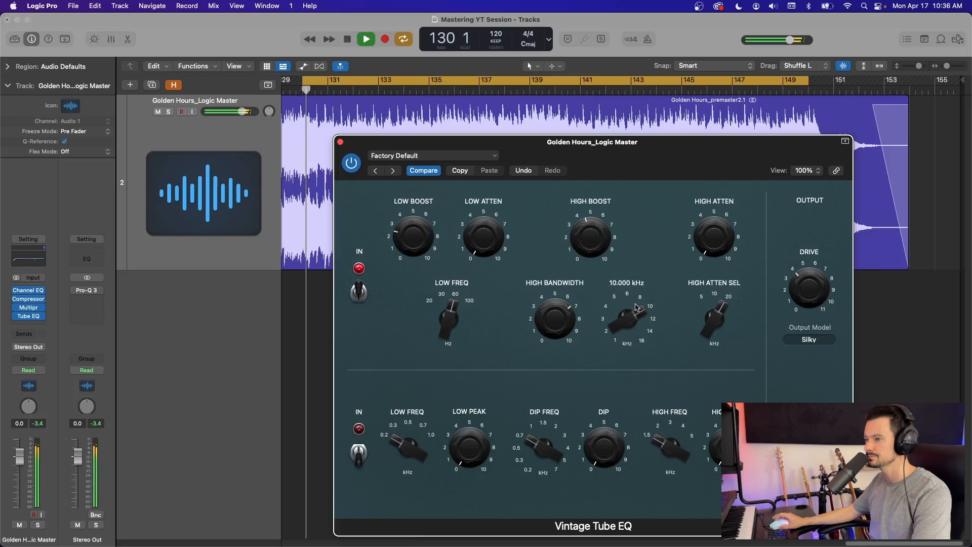
pyautogui.moveTo(587, 249)
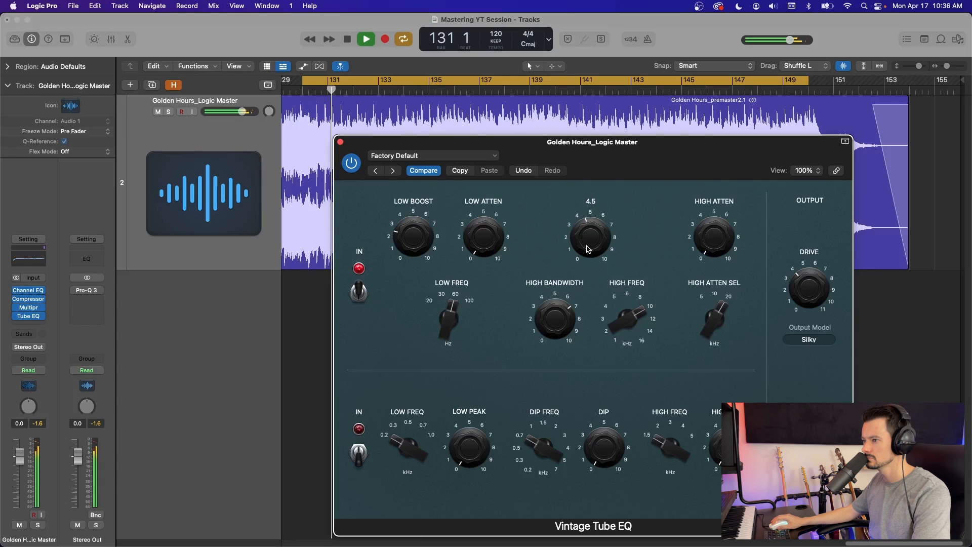
pyautogui.moveTo(588, 249); pyautogui.dragTo(586, 264)
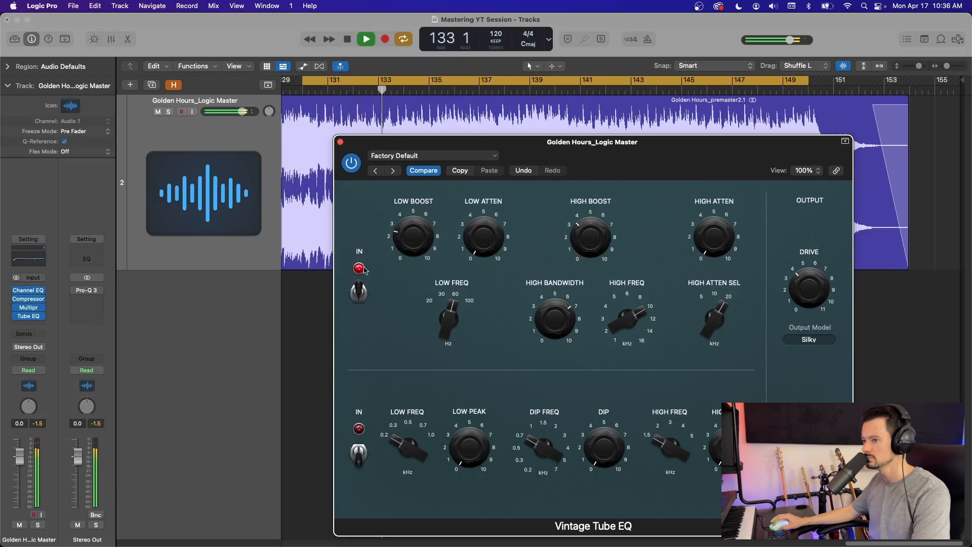
pyautogui.click(358, 293)
pyautogui.click(358, 293)
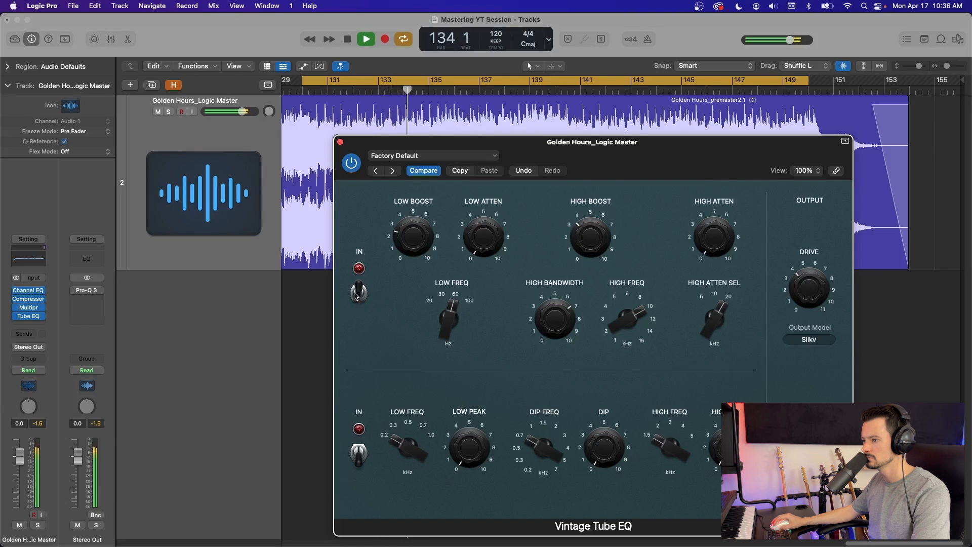
pyautogui.moveTo(594, 240)
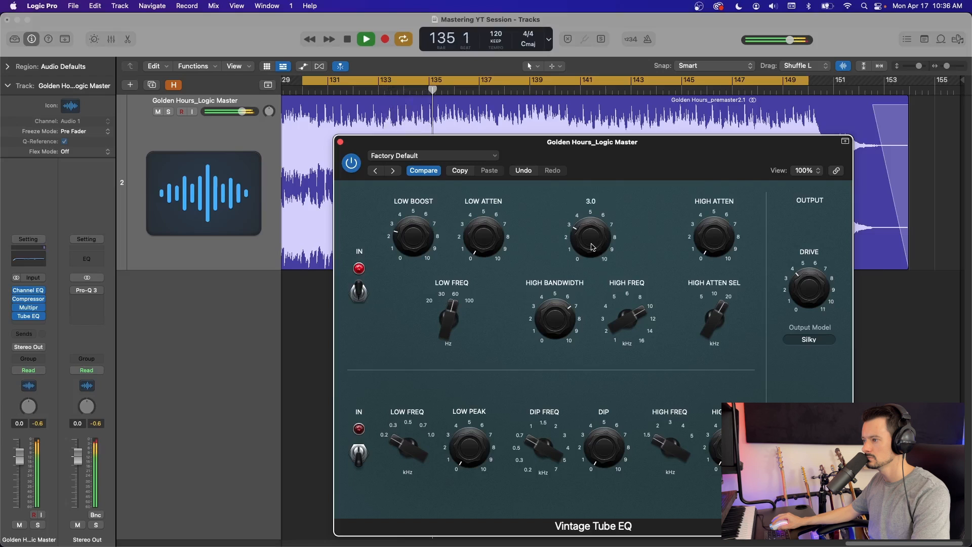
pyautogui.moveTo(594, 240); pyautogui.dragTo(592, 254)
pyautogui.click(364, 291)
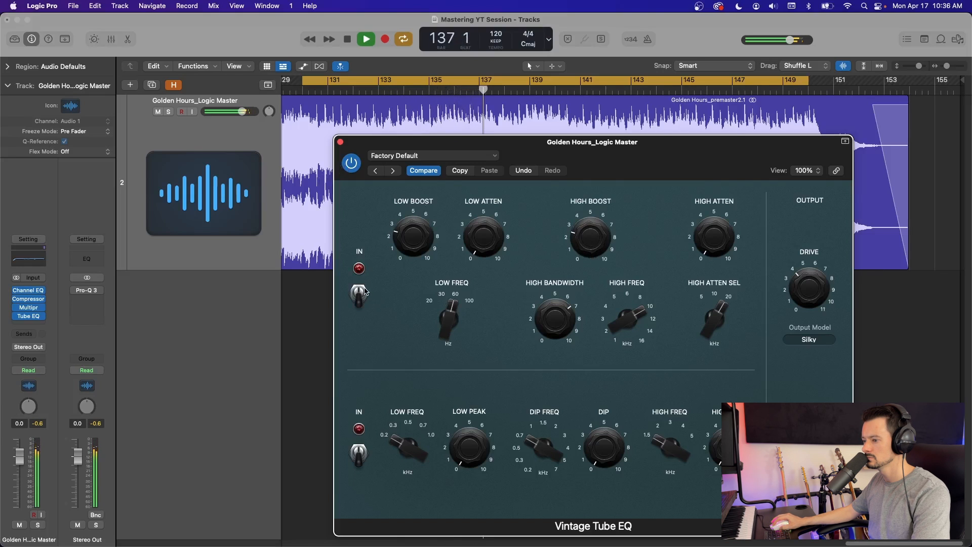
pyautogui.click(364, 292)
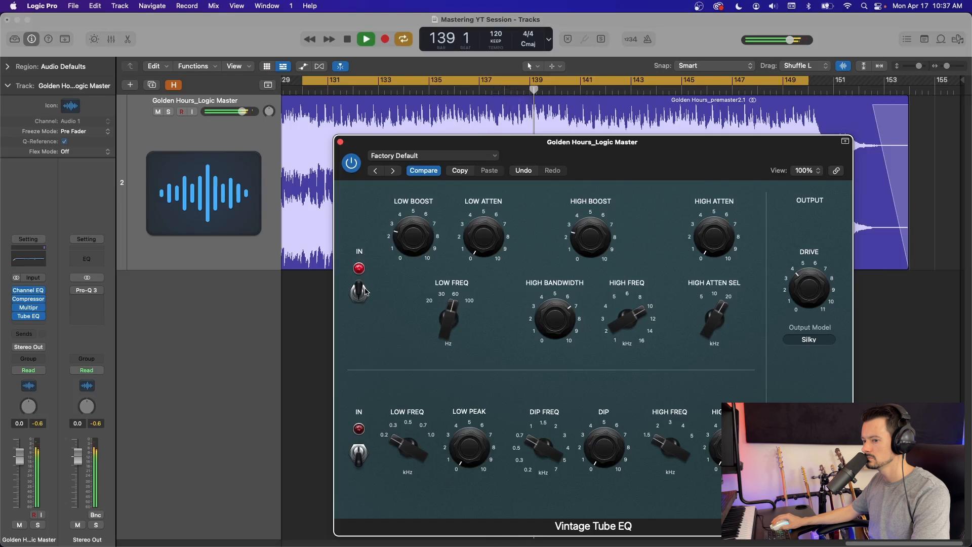
pyautogui.moveTo(658, 329)
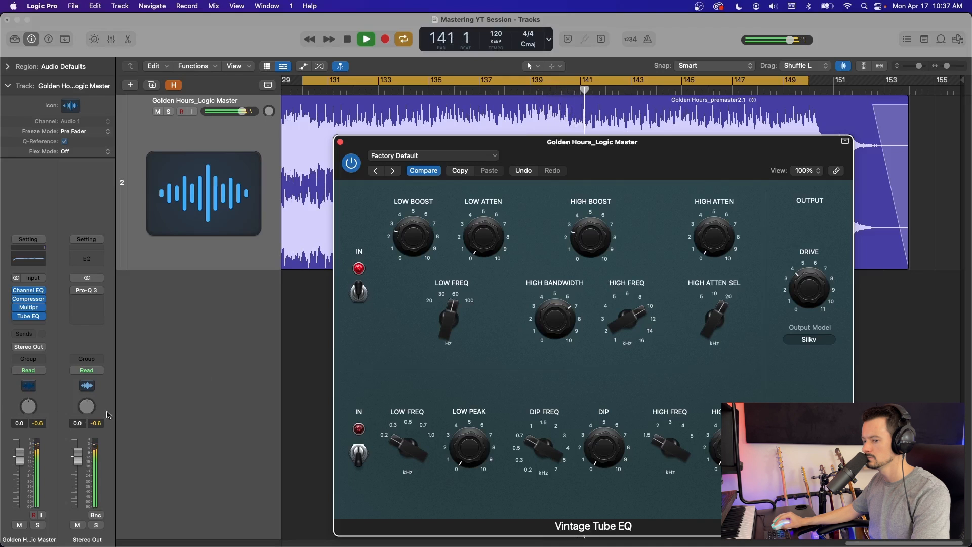
pyautogui.press('space')
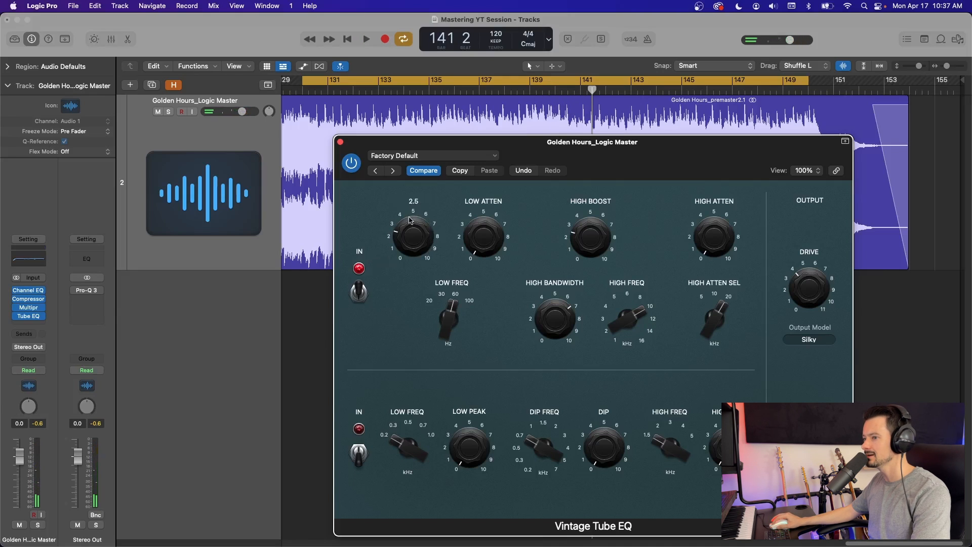
# Step: Reduce Vintage Tube EQ's output Volume to -1.5 dB and compare levels in playback by toggling the upper section and bypassing the plug-in
pyautogui.moveTo(436, 246)
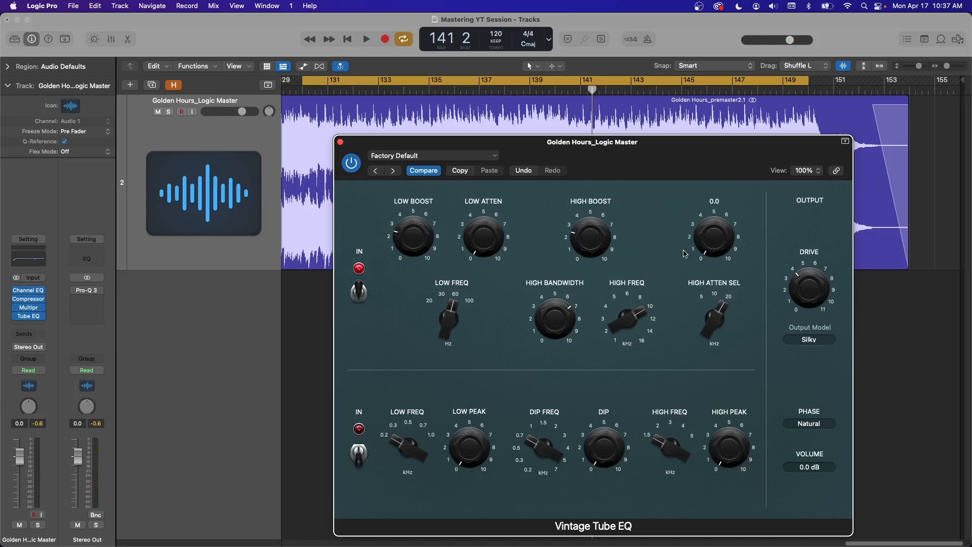
pyautogui.click(789, 467)
pyautogui.click(788, 467)
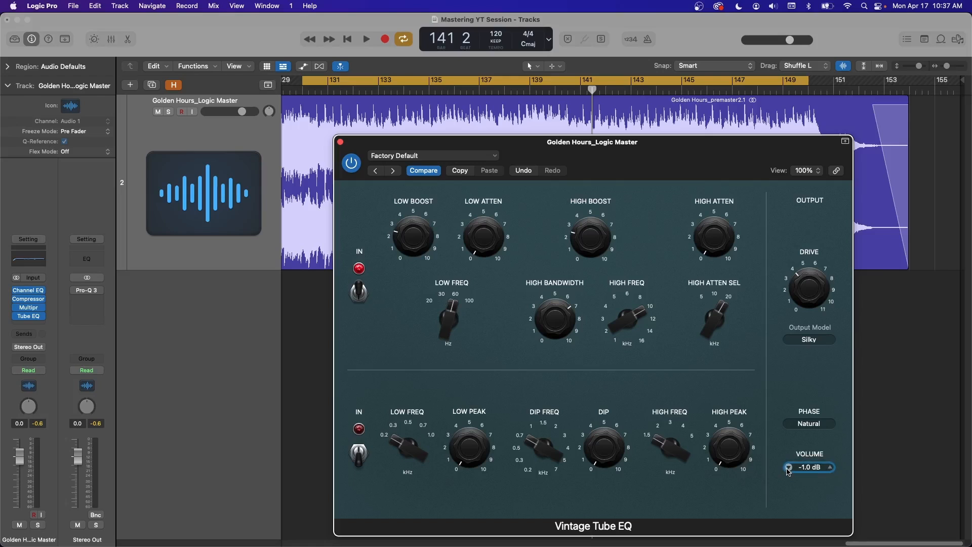
pyautogui.moveTo(541, 303)
pyautogui.press('space')
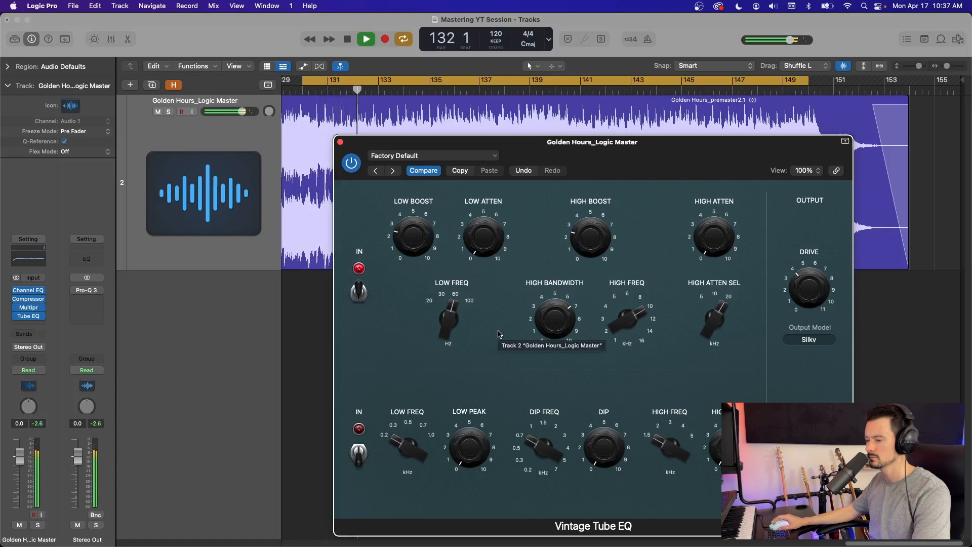
pyautogui.click(361, 294)
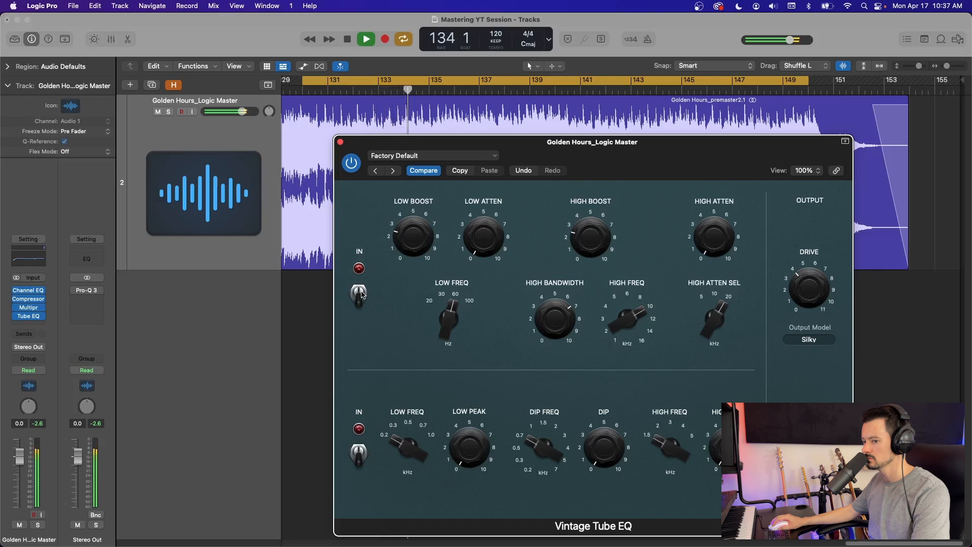
pyautogui.click(362, 294)
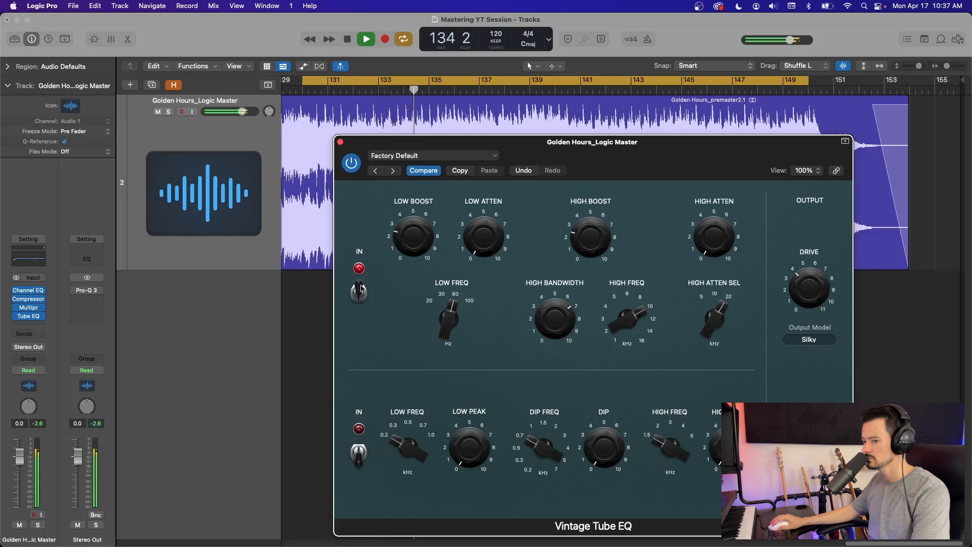
pyautogui.click(350, 163)
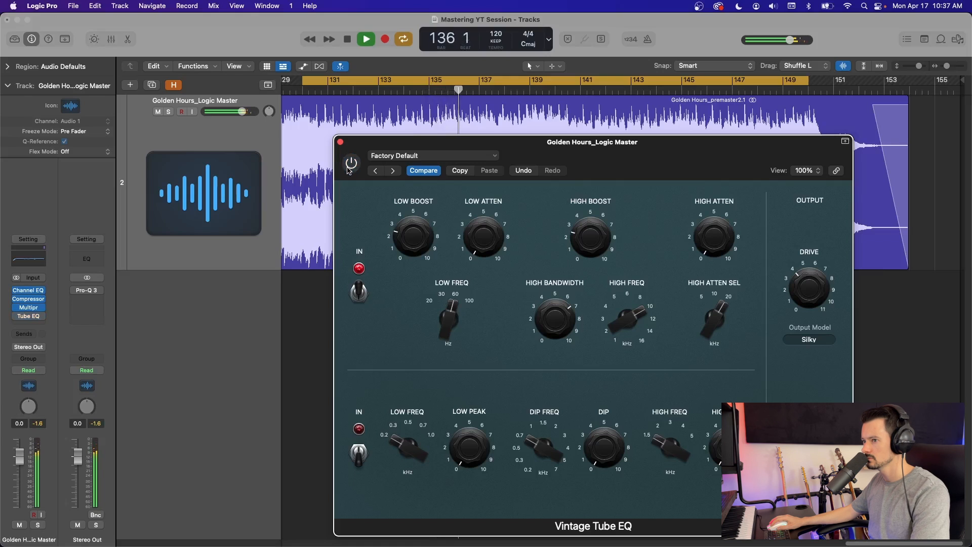
pyautogui.click(349, 169)
pyautogui.press('space')
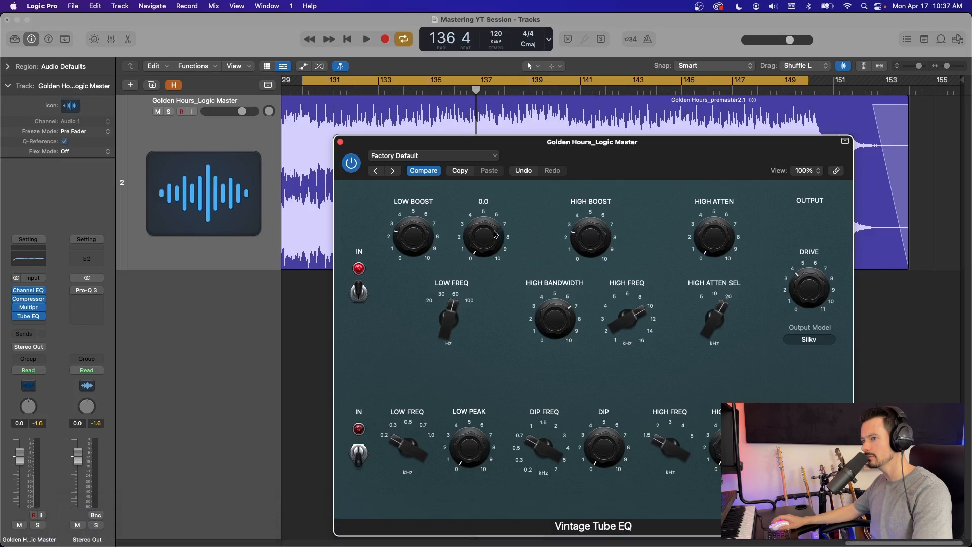
# Step: Compare Vintage Tube EQ against bypass during playback and fine-tune its output Volume to -1.7 dB
pyautogui.press('space')
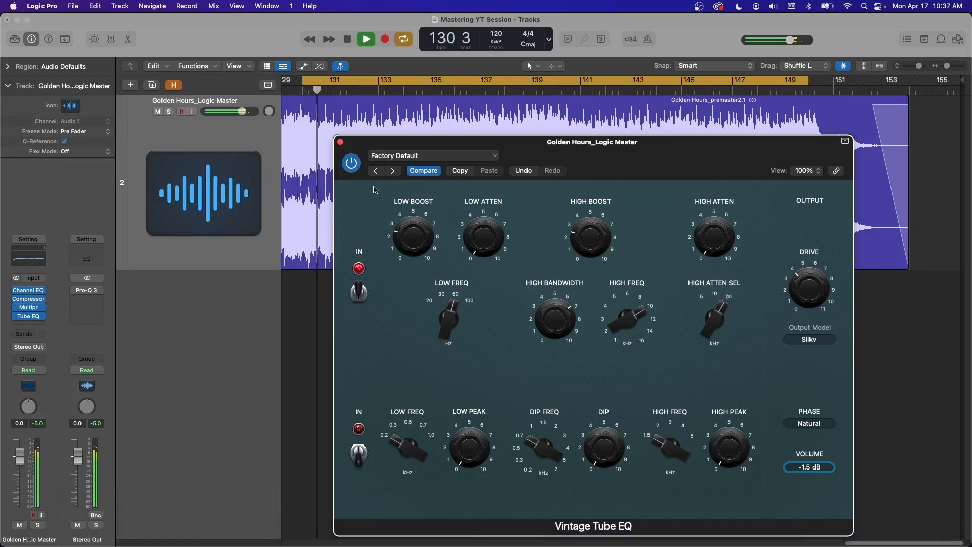
pyautogui.click(351, 164)
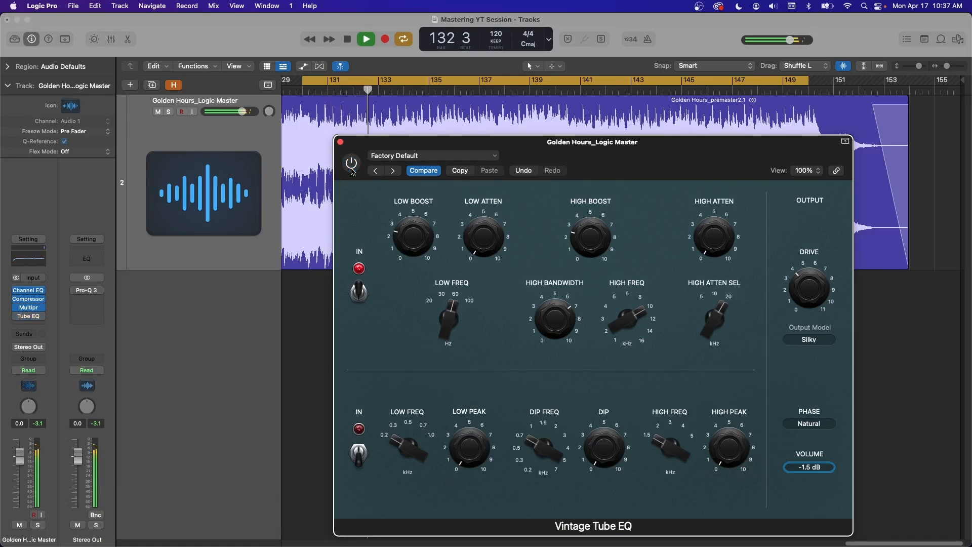
pyautogui.click(353, 171)
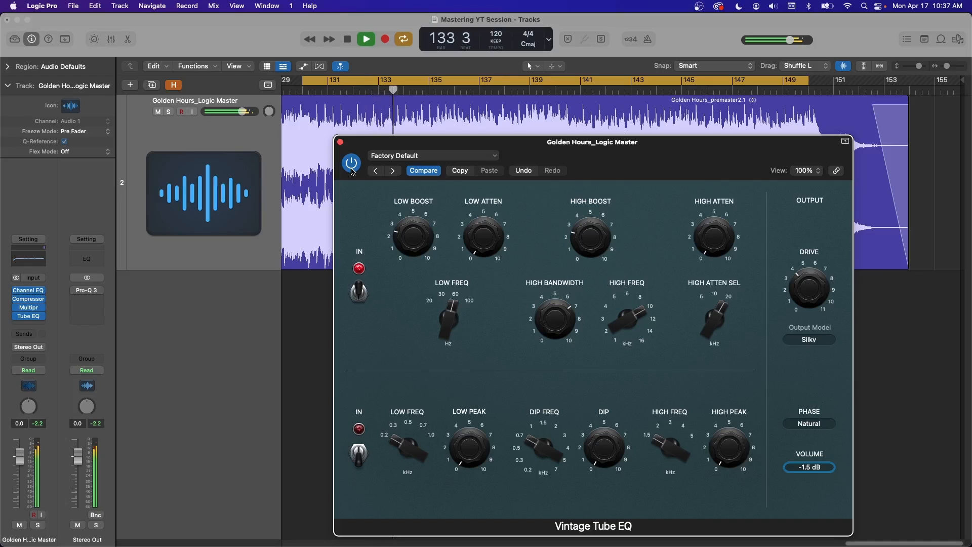
pyautogui.click(788, 467)
pyautogui.click(789, 467)
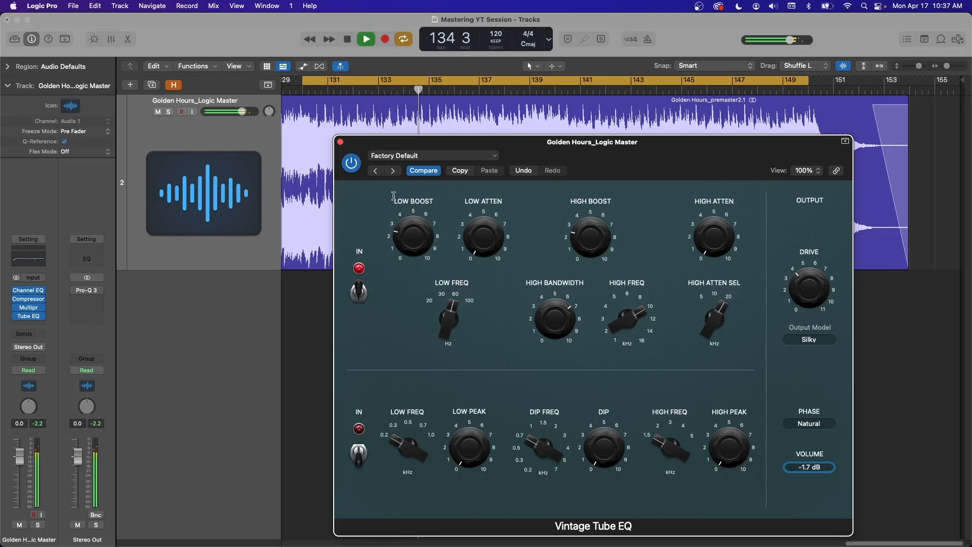
pyautogui.press('space')
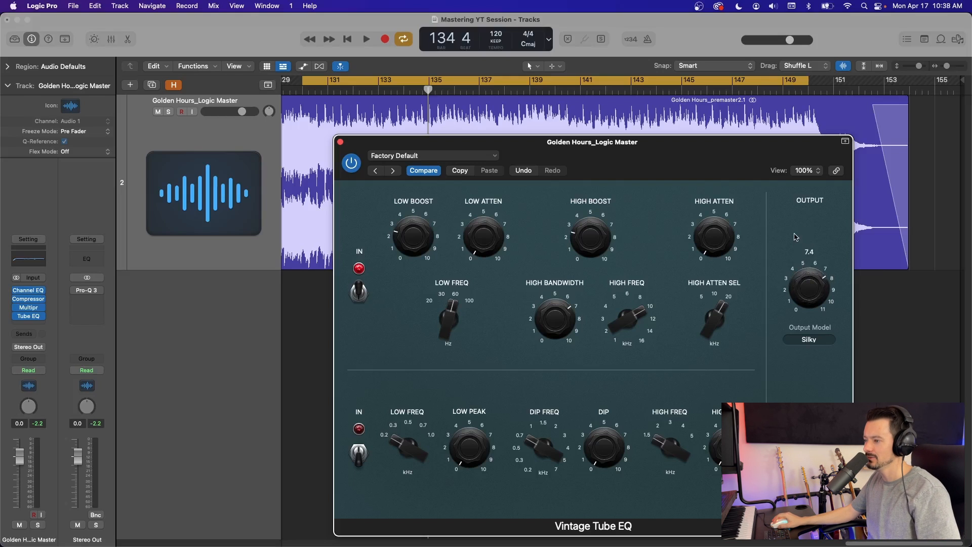
# Step: Review the available Output Model options in Vintage Tube EQ, keeping Silky selected
pyautogui.click(825, 342)
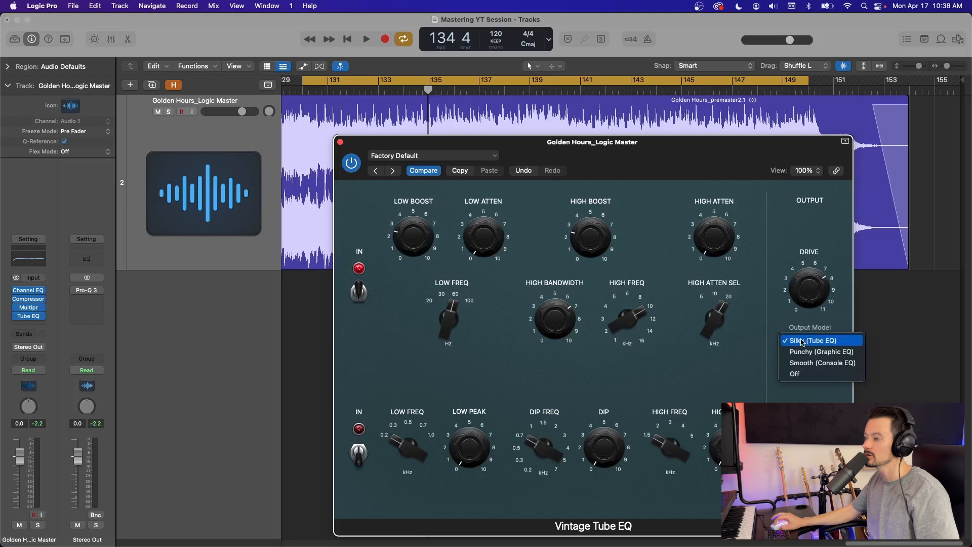
pyautogui.click(805, 290)
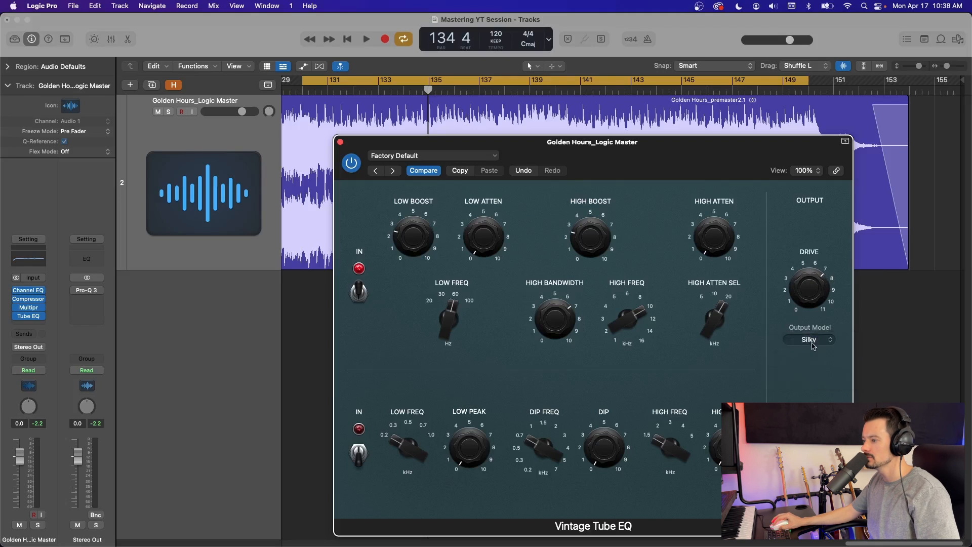
pyautogui.click(813, 345)
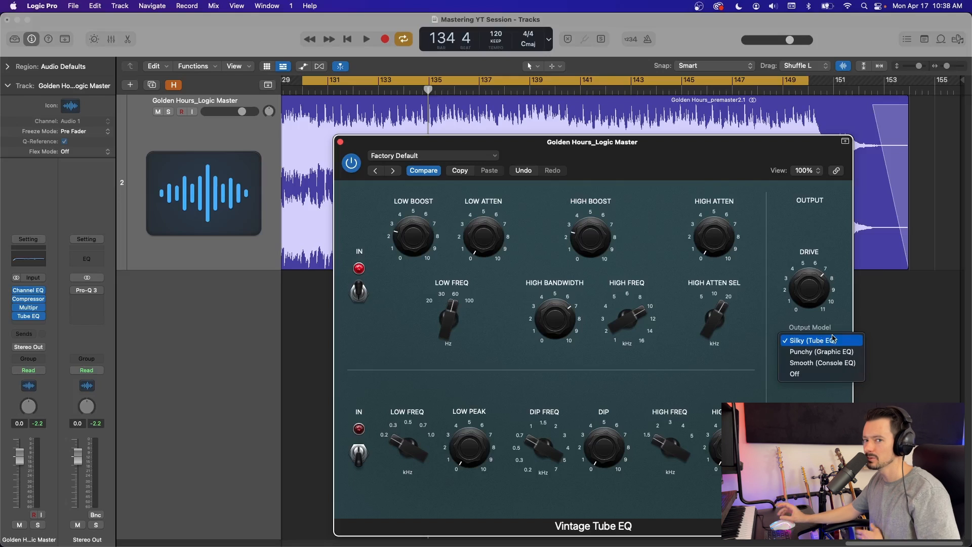
pyautogui.click(811, 298)
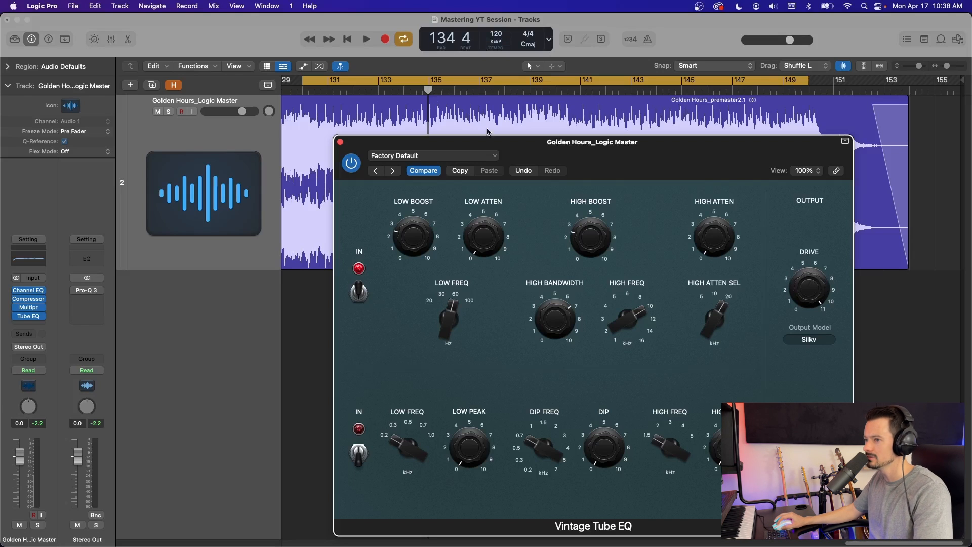
# Step: Audition the Drive at its maximum of 11, lower it to about 9.0, and compare Vintage Tube EQ against bypass
pyautogui.press('space')
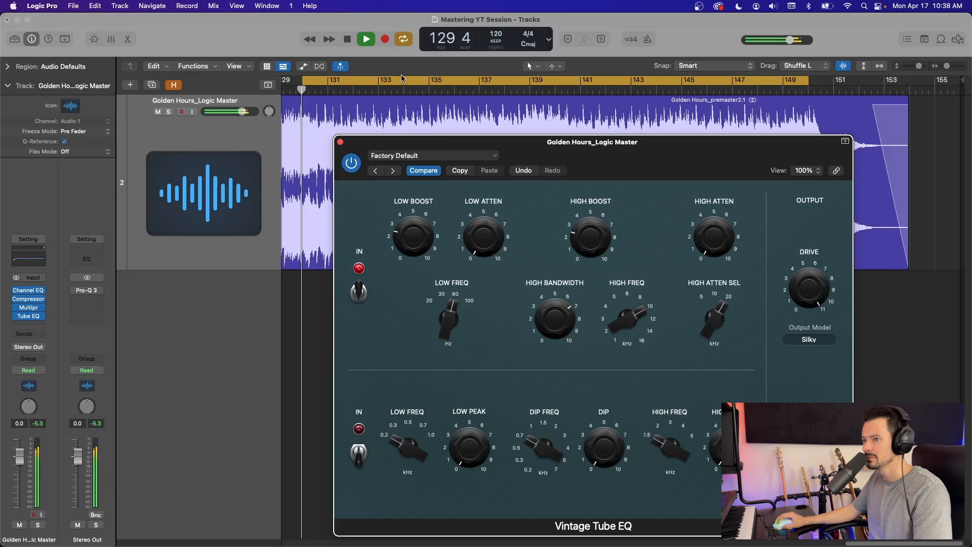
pyautogui.moveTo(794, 251); pyautogui.dragTo(769, 47)
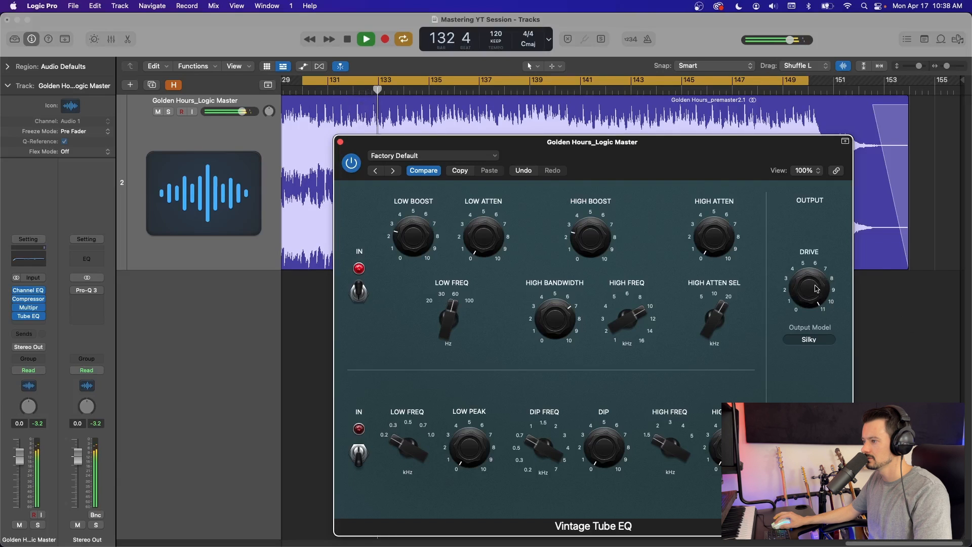
pyautogui.moveTo(812, 296); pyautogui.dragTo(811, 313)
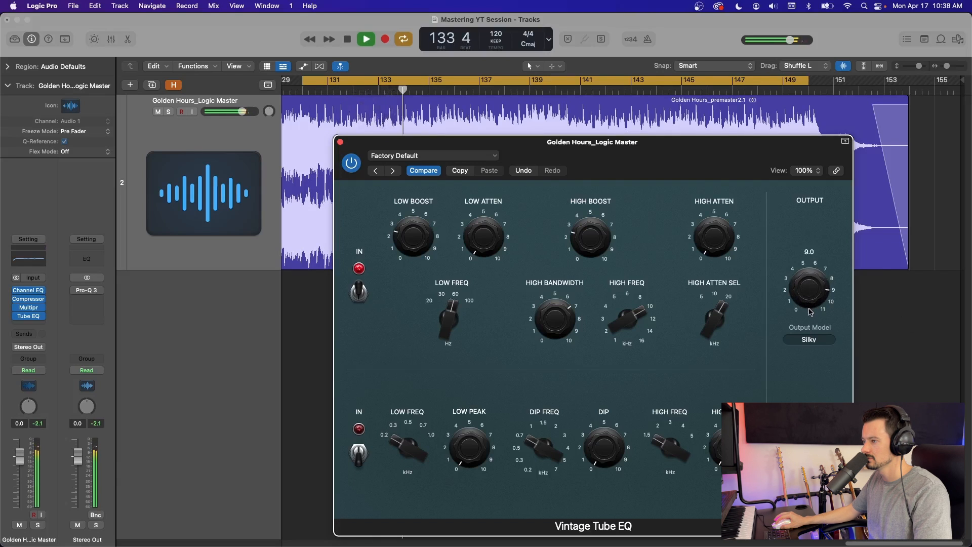
pyautogui.click(352, 164)
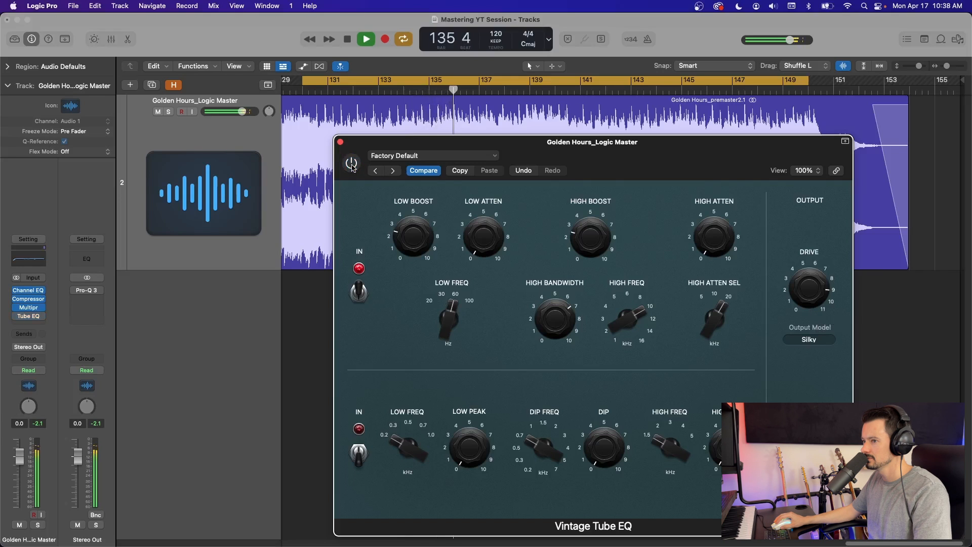
pyautogui.click(352, 164)
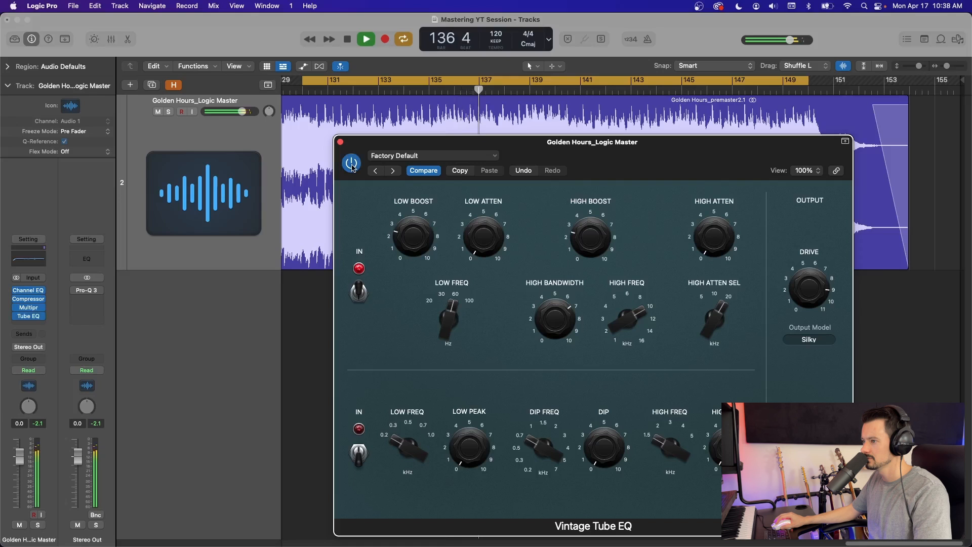
pyautogui.press('space')
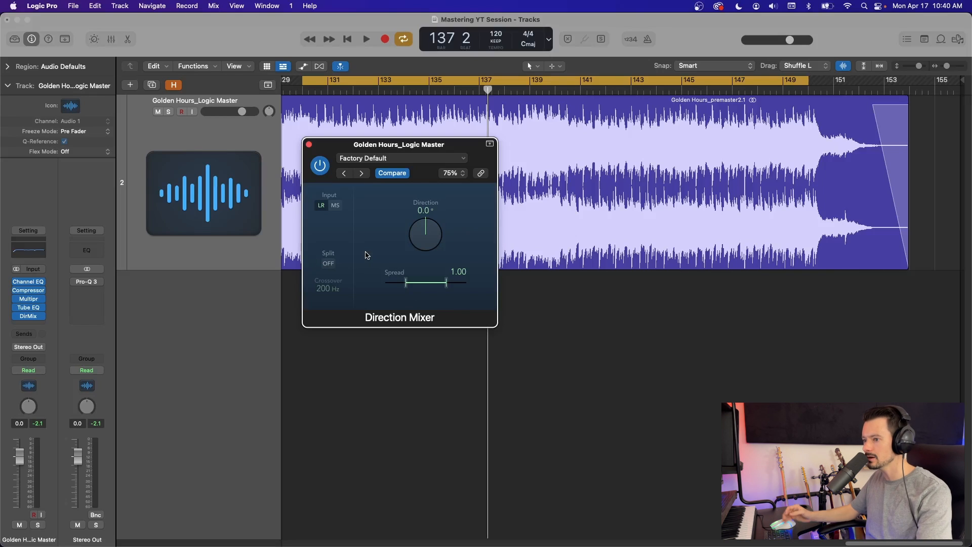
# Step: Audition the Direction Mixer's Spread narrowed to 0.00 during playback
pyautogui.press('space')
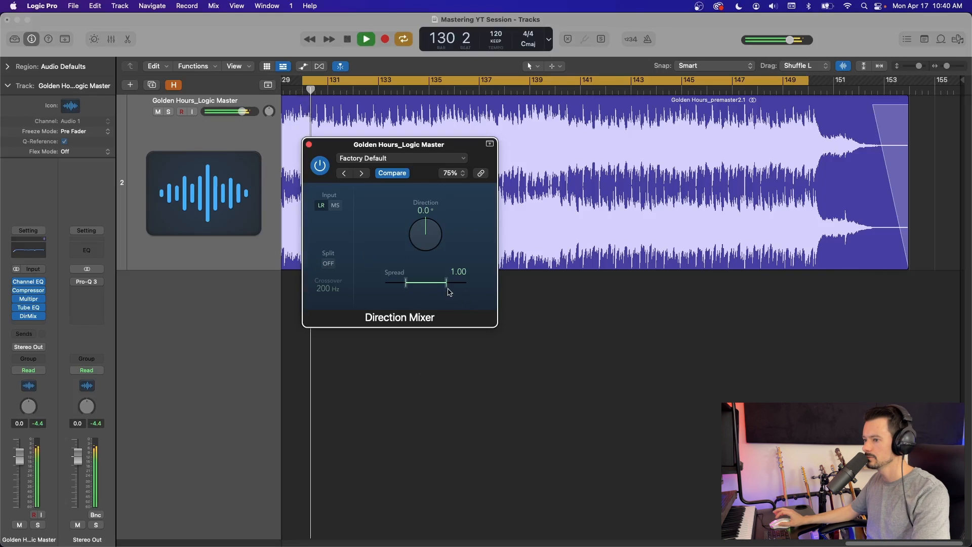
pyautogui.press('space')
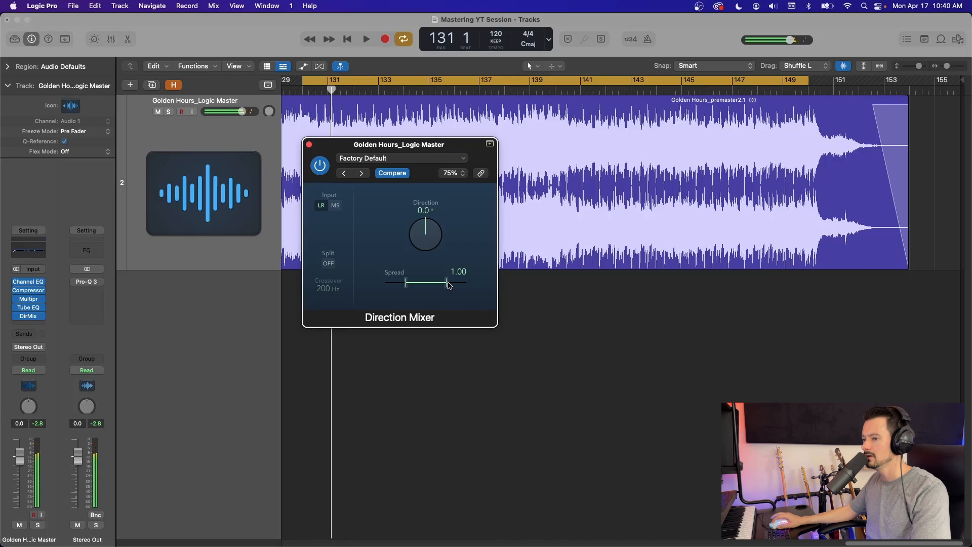
pyautogui.moveTo(446, 286); pyautogui.dragTo(390, 288)
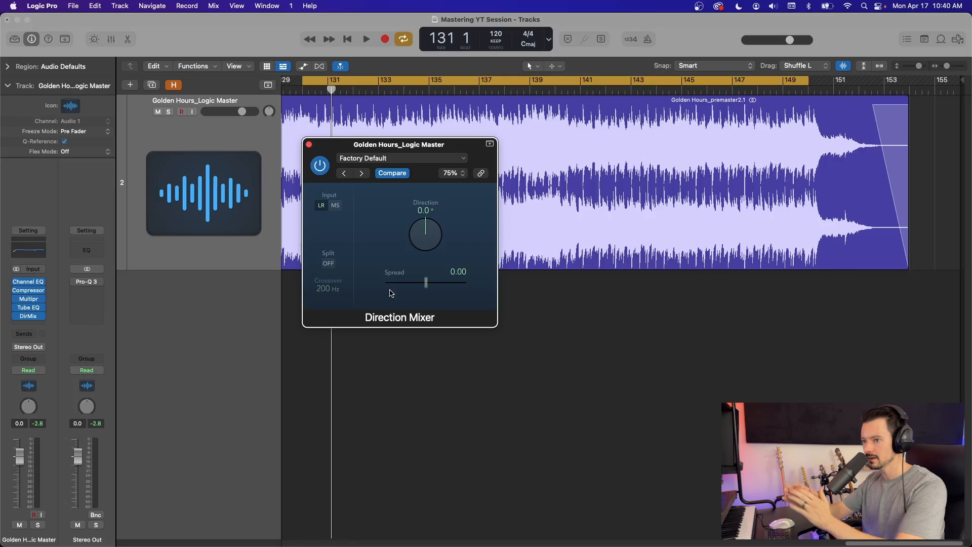
pyautogui.press('space')
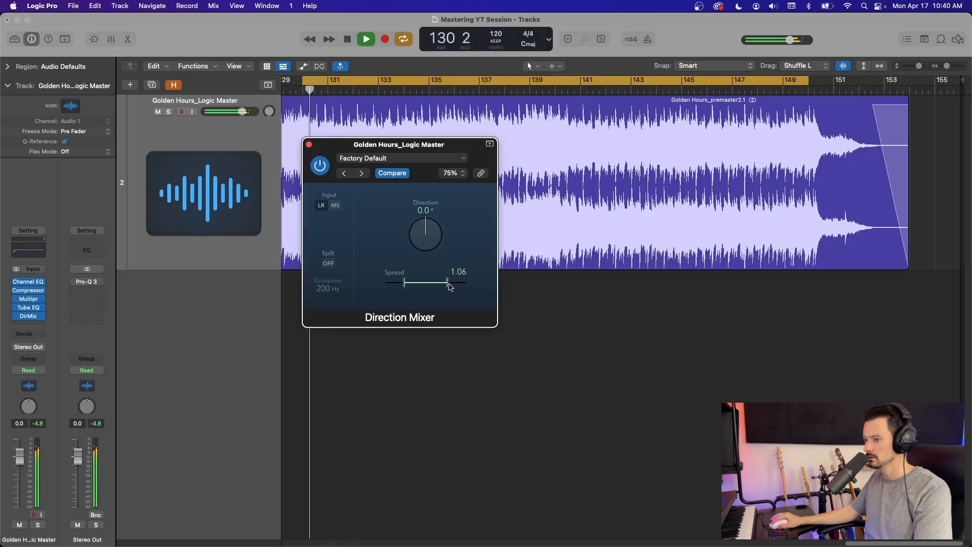
pyautogui.moveTo(450, 286); pyautogui.dragTo(417, 289)
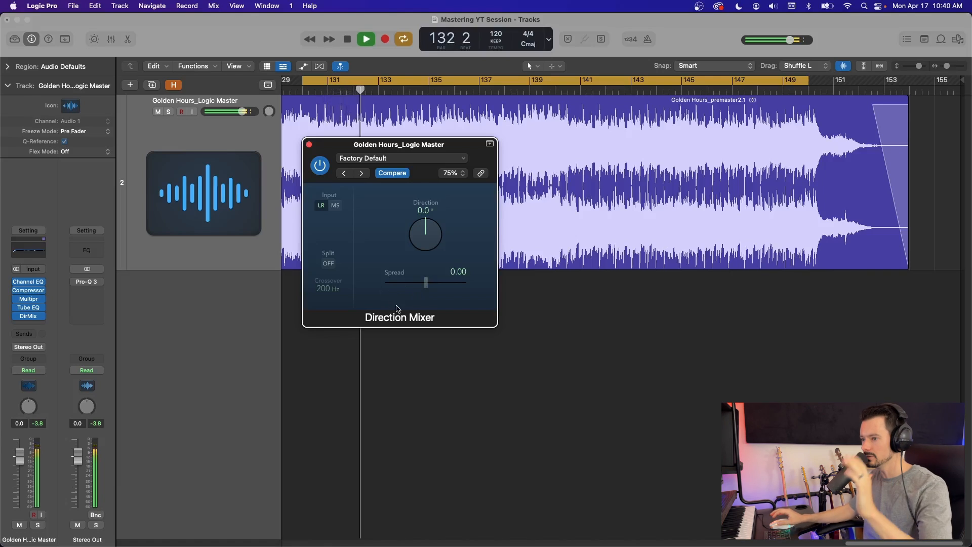
# Step: Audition the Direction Mixer's Spread at its maximum of 2.00, restore it to 1.00, and stop playback
pyautogui.press('space')
pyautogui.moveTo(425, 286); pyautogui.dragTo(472, 291)
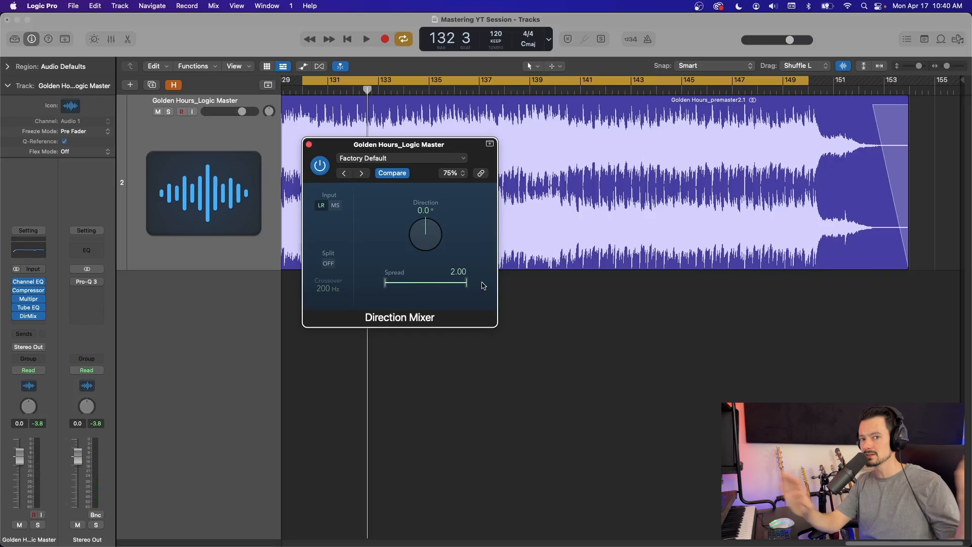
pyautogui.press('space')
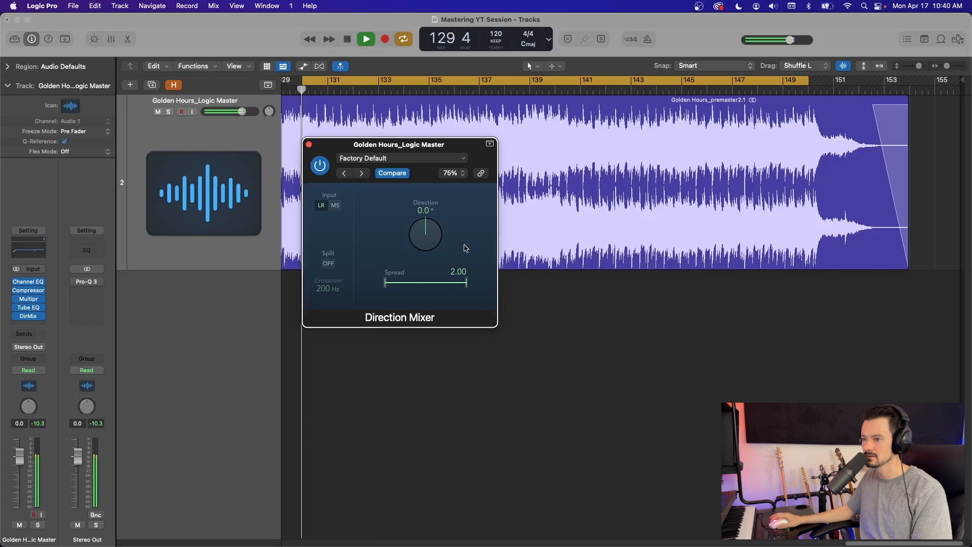
pyautogui.moveTo(477, 286); pyautogui.dragTo(426, 289)
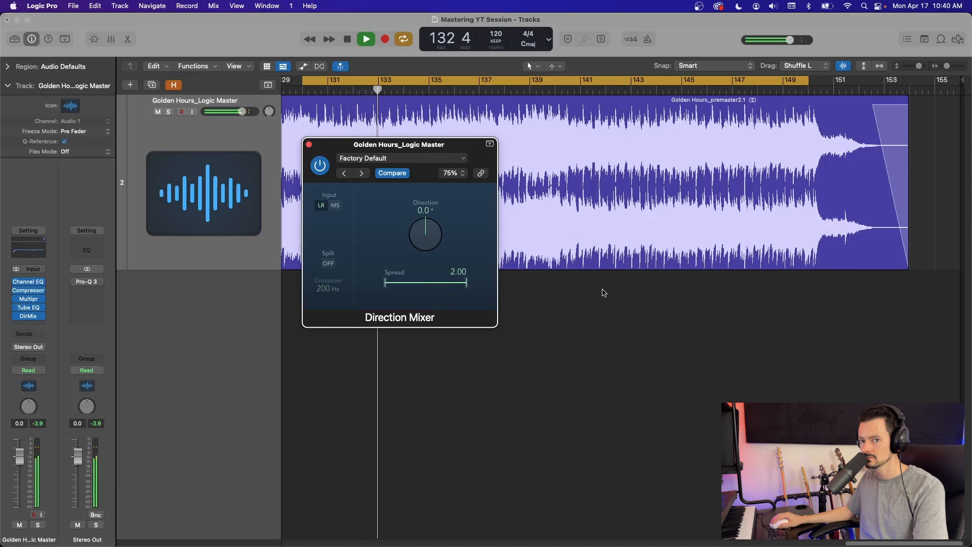
pyautogui.press('space')
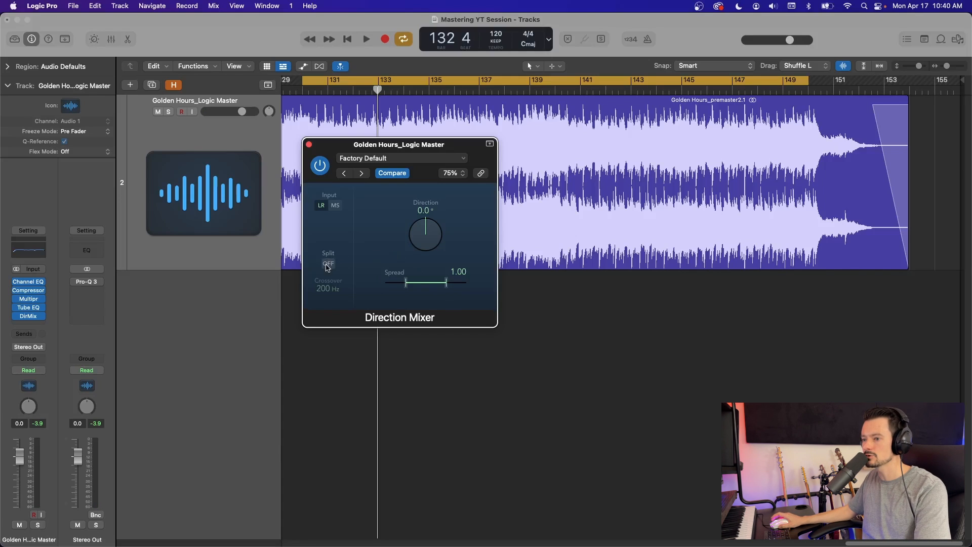
# Step: Enable Split in Direction Mixer, narrowing Spread Low to 0.00 with the Crossover at 100 Hz
pyautogui.click(328, 263)
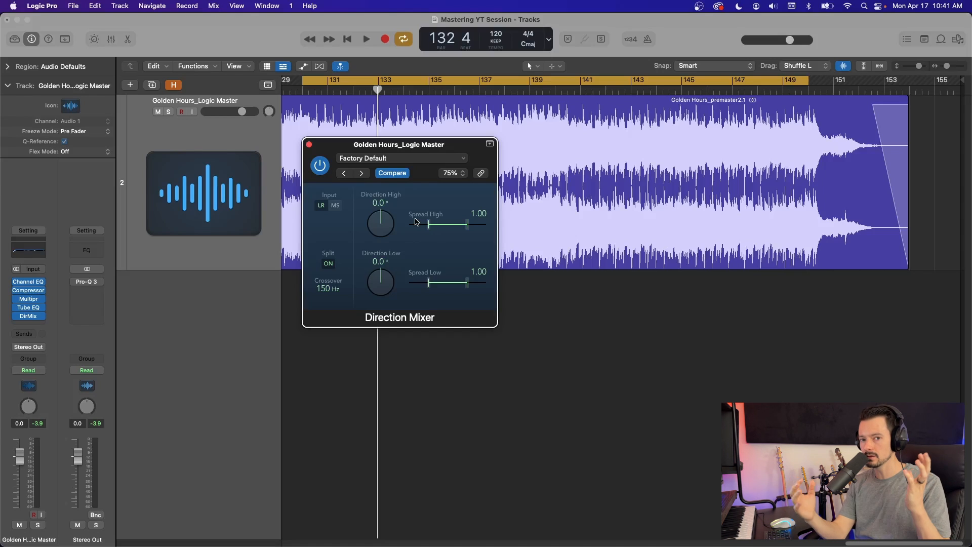
pyautogui.moveTo(466, 283); pyautogui.dragTo(469, 287)
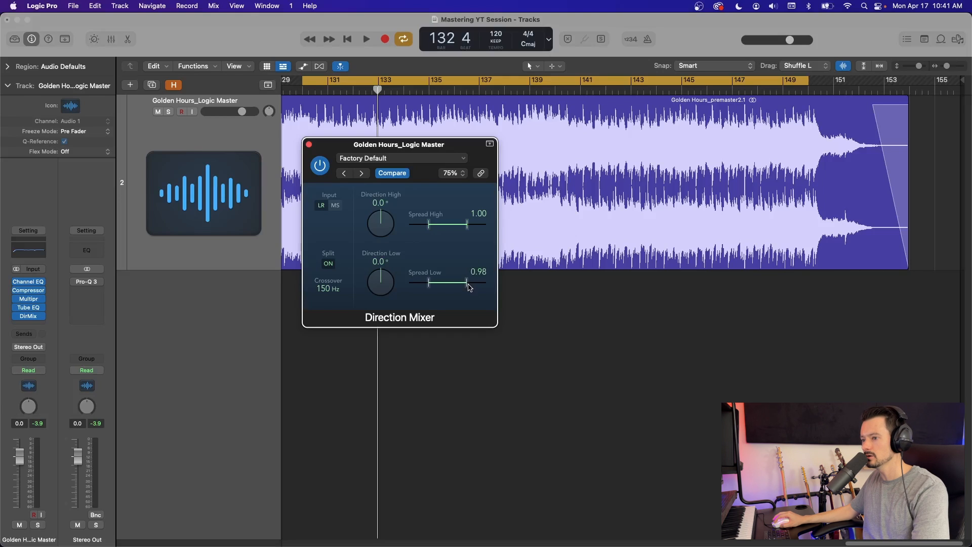
pyautogui.press('space')
pyautogui.moveTo(469, 288); pyautogui.dragTo(444, 288)
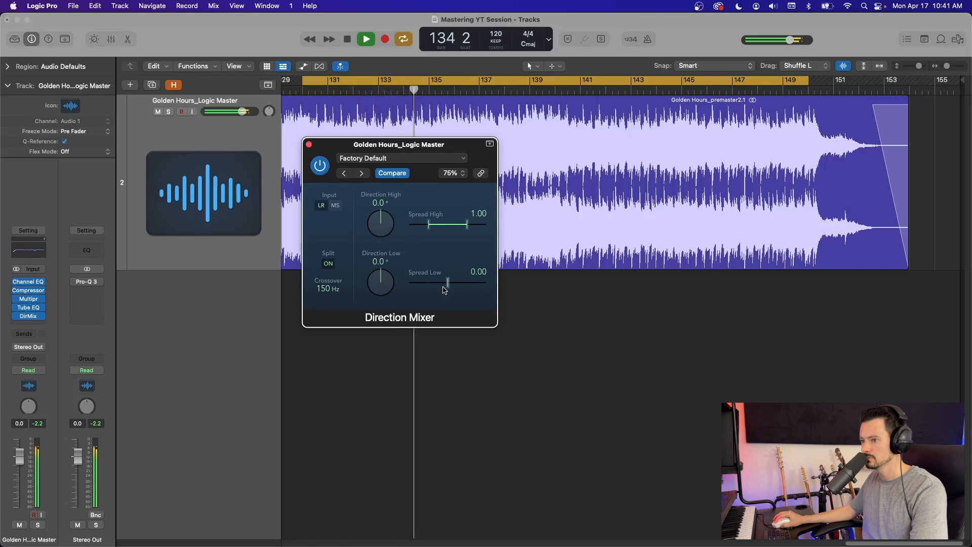
pyautogui.moveTo(330, 289)
pyautogui.mouseDown()
pyautogui.moveTo(329, 258)
pyautogui.moveTo(329, 294)
pyautogui.mouseUp()
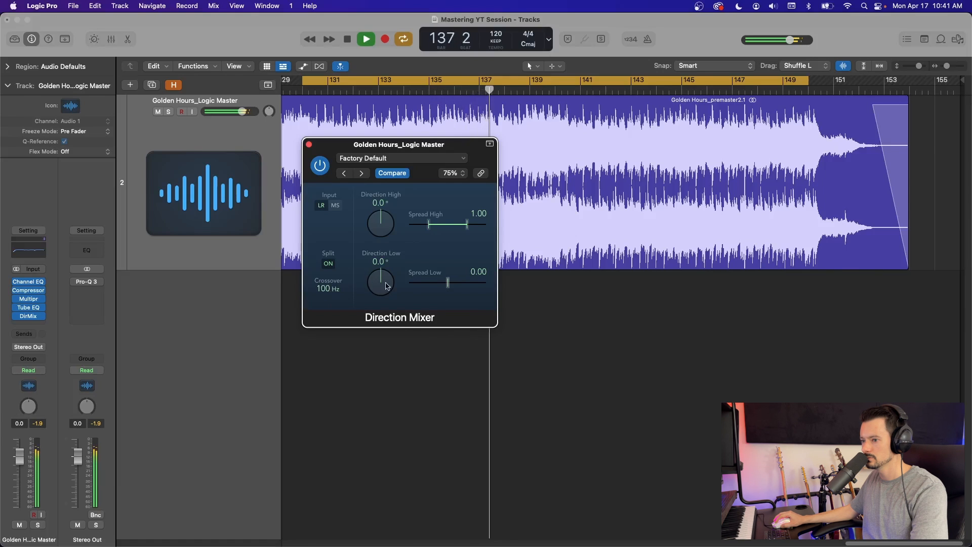
pyautogui.moveTo(450, 285)
pyautogui.mouseDown()
pyautogui.moveTo(450, 269)
pyautogui.moveTo(451, 291)
pyautogui.mouseUp()
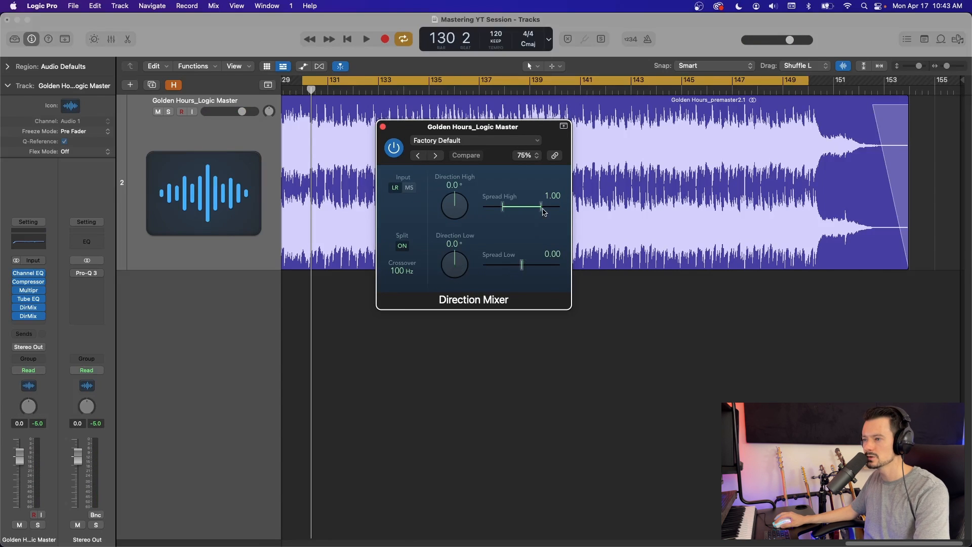
# Step: Raise Direction Mixer's Spread High to 1.16 during playback and compare the result against bypass
pyautogui.press('space')
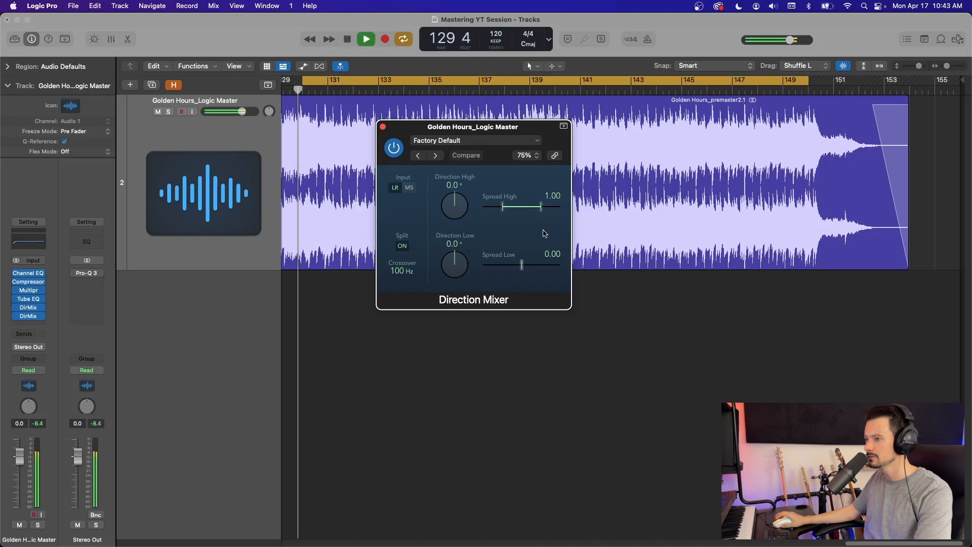
pyautogui.moveTo(542, 212); pyautogui.dragTo(545, 211)
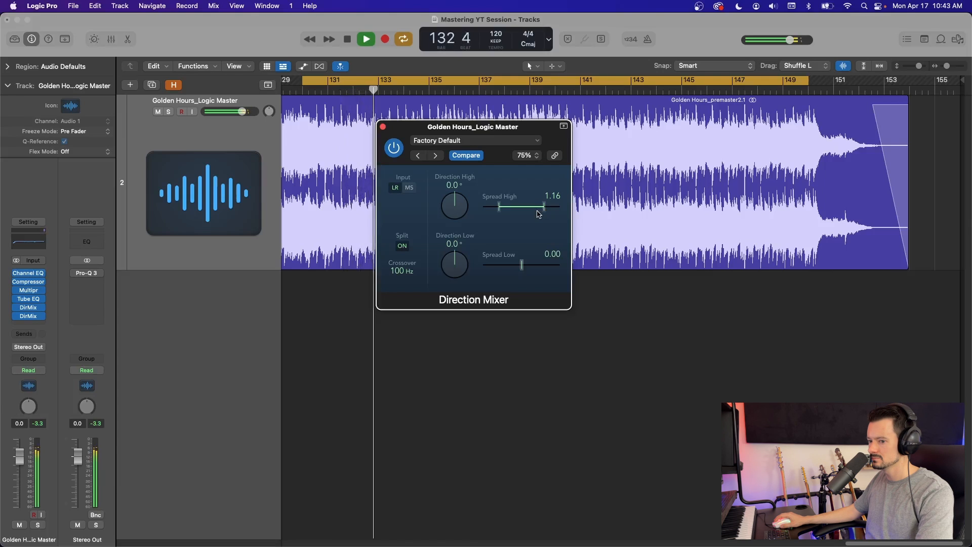
pyautogui.click(394, 148)
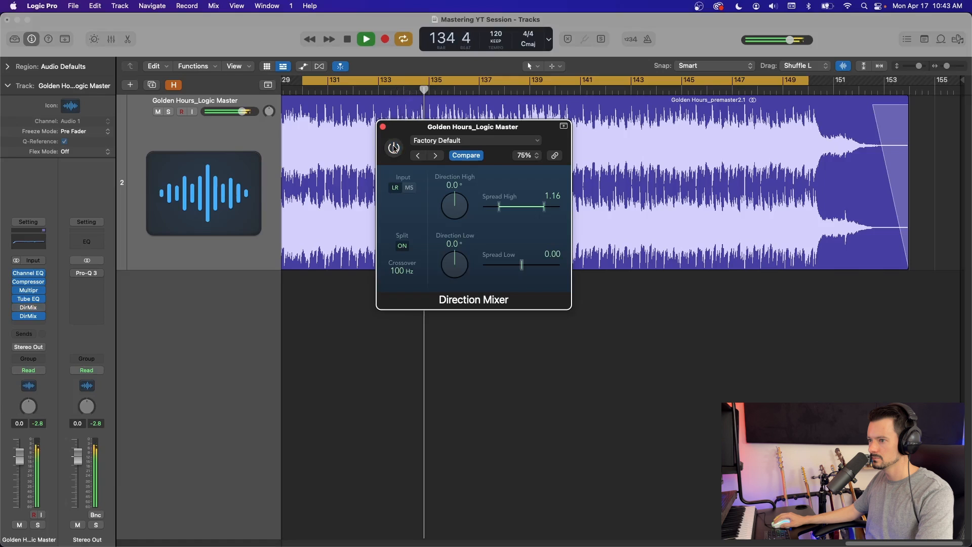
pyautogui.click(394, 148)
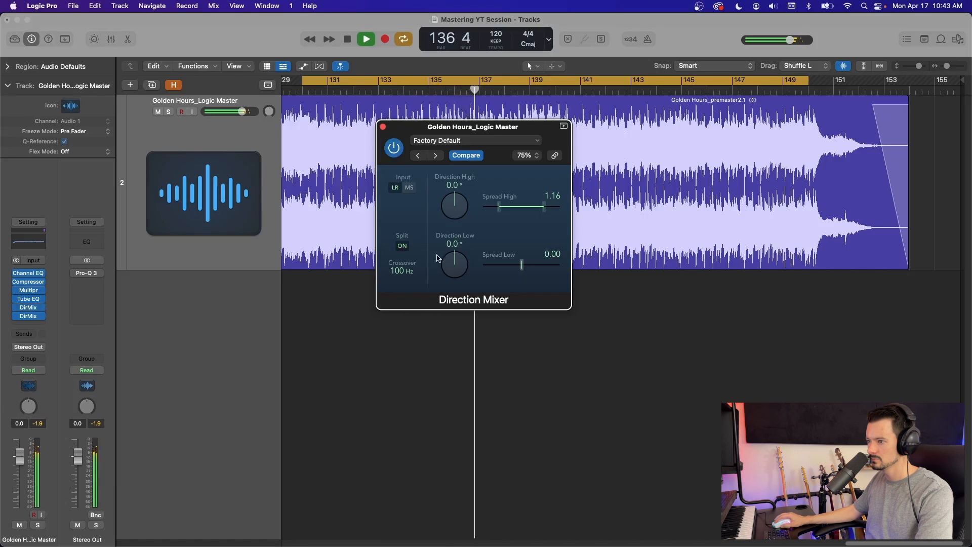
# Step: Set Direction Mixer's Spread Low to 0.46 and compare the plug-in against bypass during playback
pyautogui.press('space')
pyautogui.moveTo(525, 265); pyautogui.dragTo(535, 274)
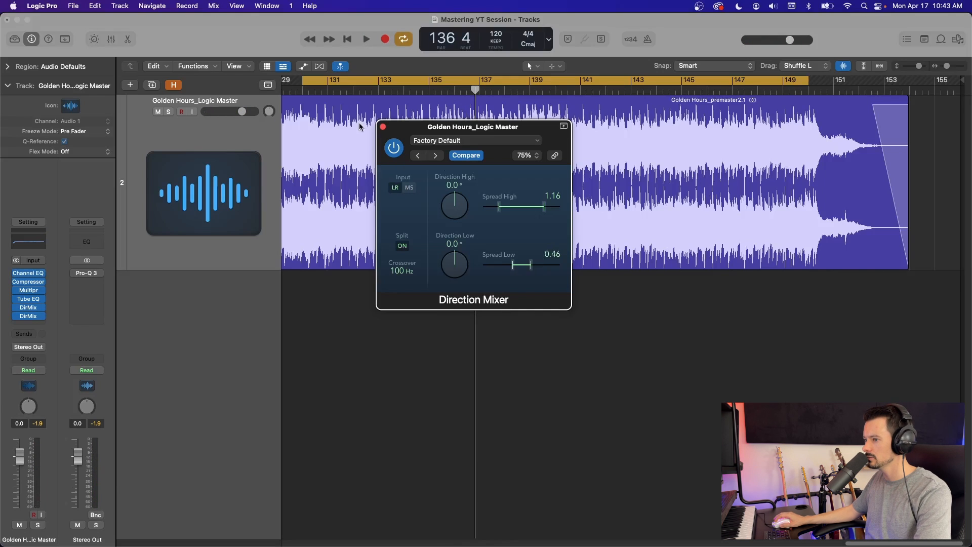
pyautogui.press('space')
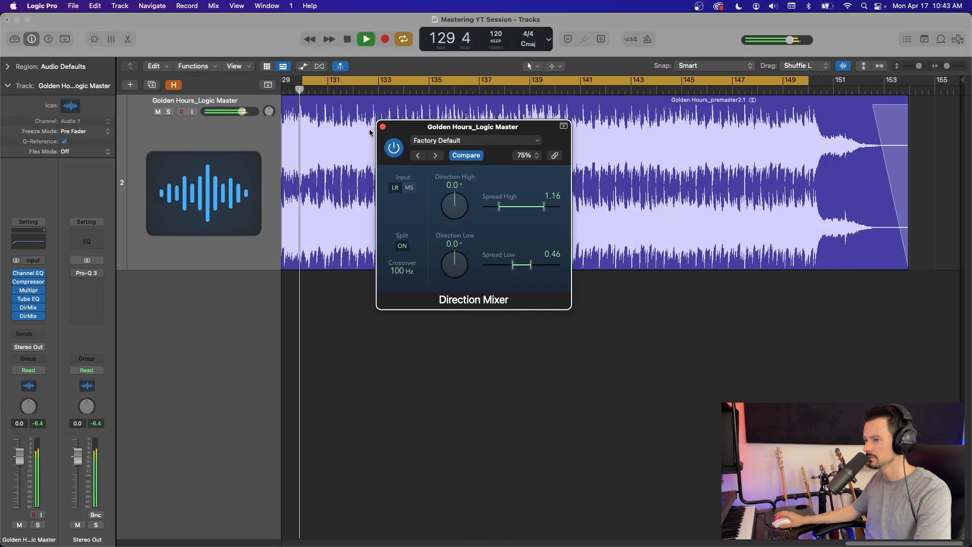
pyautogui.click(394, 148)
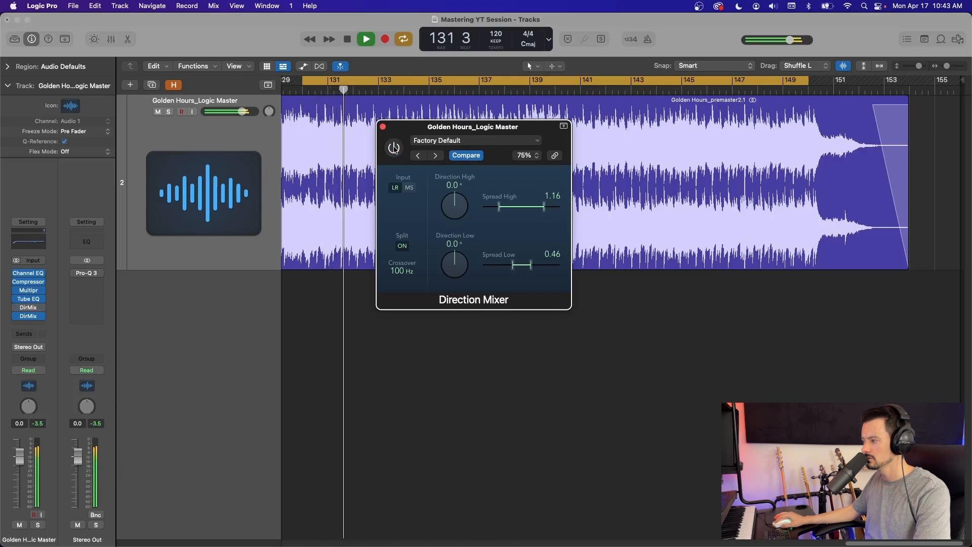
pyautogui.click(394, 148)
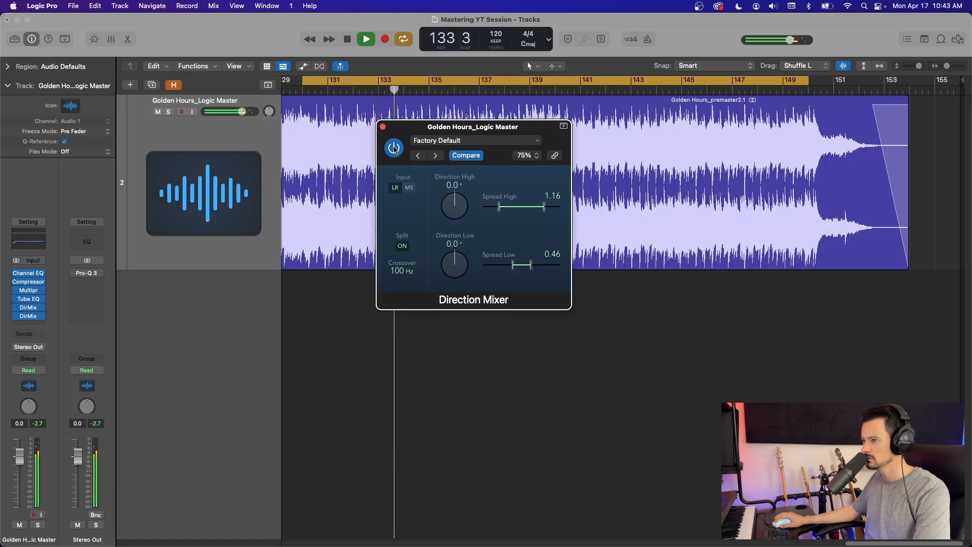
pyautogui.press('space')
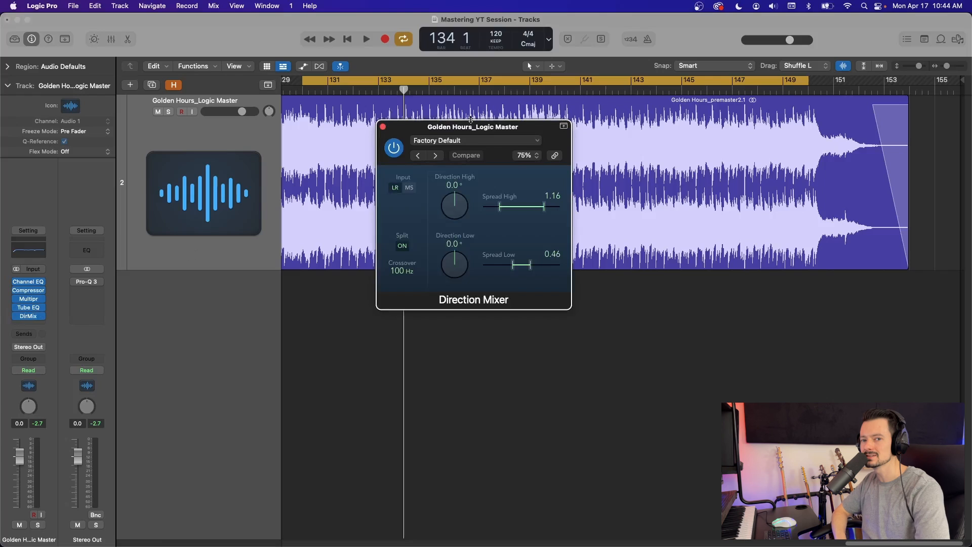
# Step: Insert Stereo Spread after Direction Mixer on the Golden Hours track and move its window clear of the other plug-in
pyautogui.click(28, 325)
pyautogui.moveTo(187, 485)
pyautogui.click(259, 482)
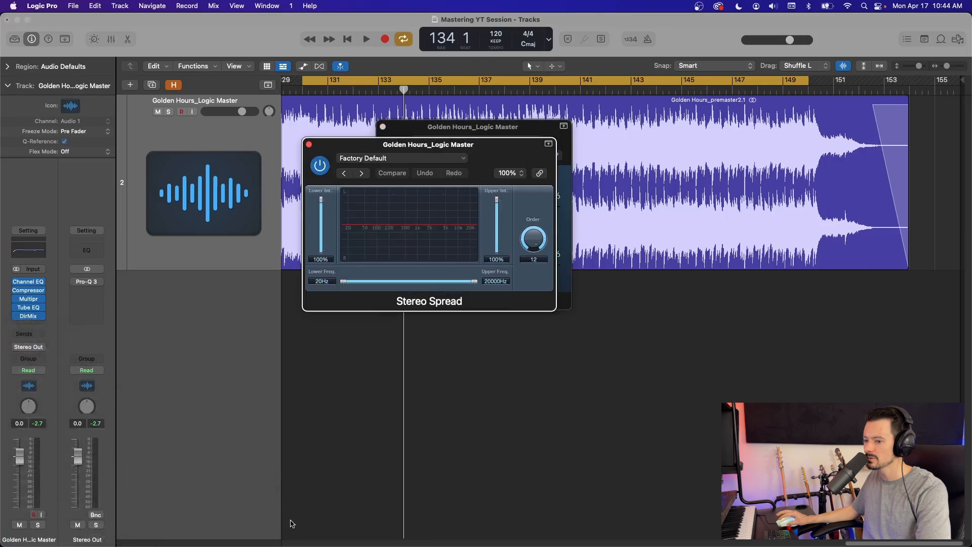
pyautogui.moveTo(488, 127); pyautogui.dragTo(684, 203)
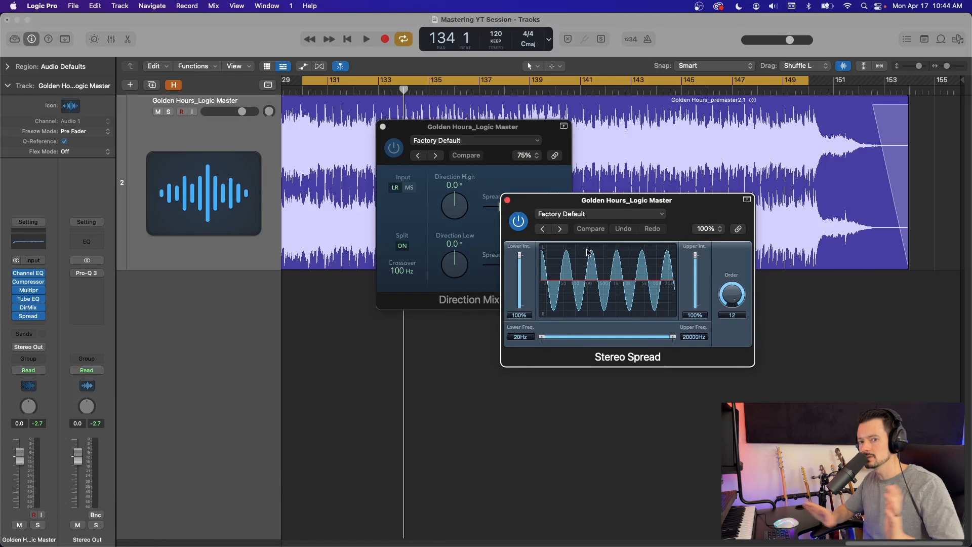
# Step: Review the preset list of Stereo Spread without loading one, and close the plug-in window
pyautogui.click(583, 215)
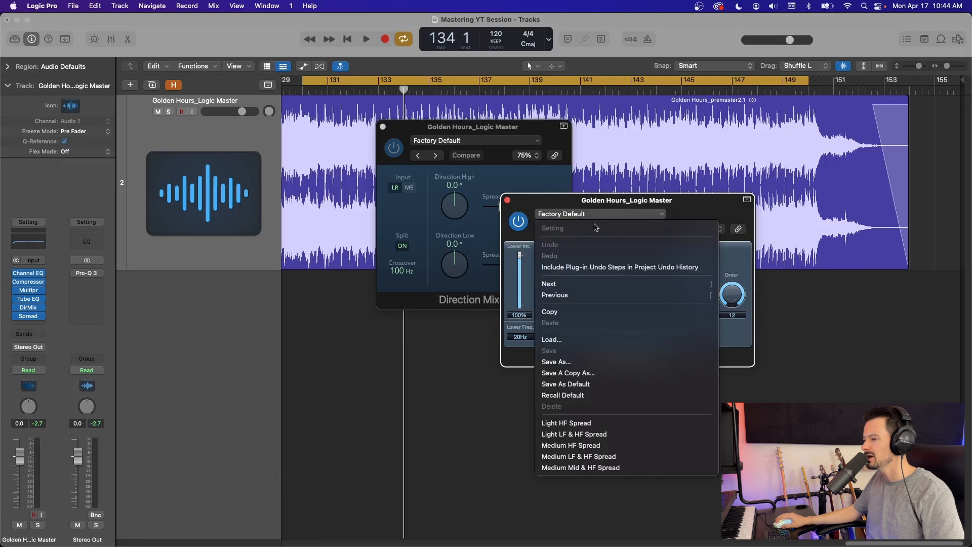
pyautogui.click(723, 207)
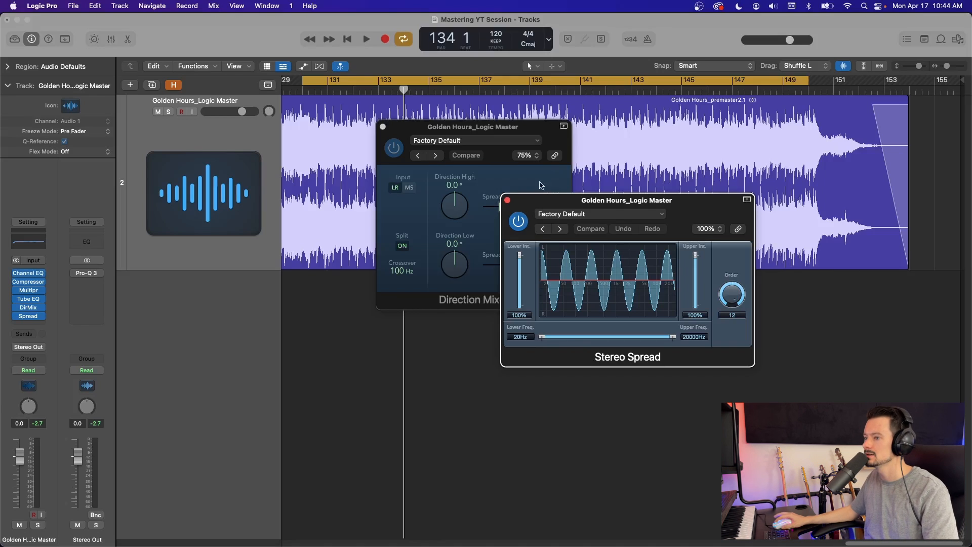
pyautogui.click(507, 200)
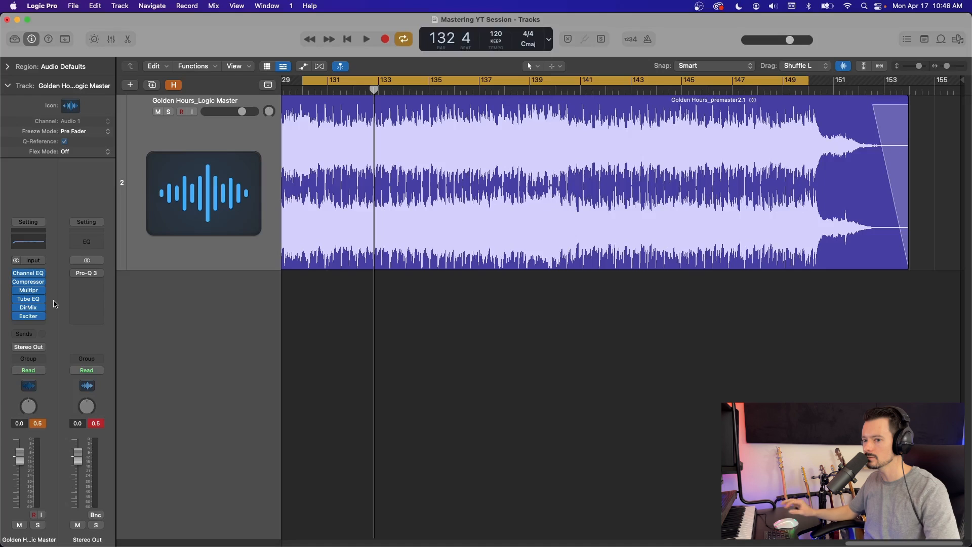
# Step: Insert the Phat FX plug-in after Exciter on the Golden Hours track
pyautogui.click(28, 325)
pyautogui.moveTo(38, 465)
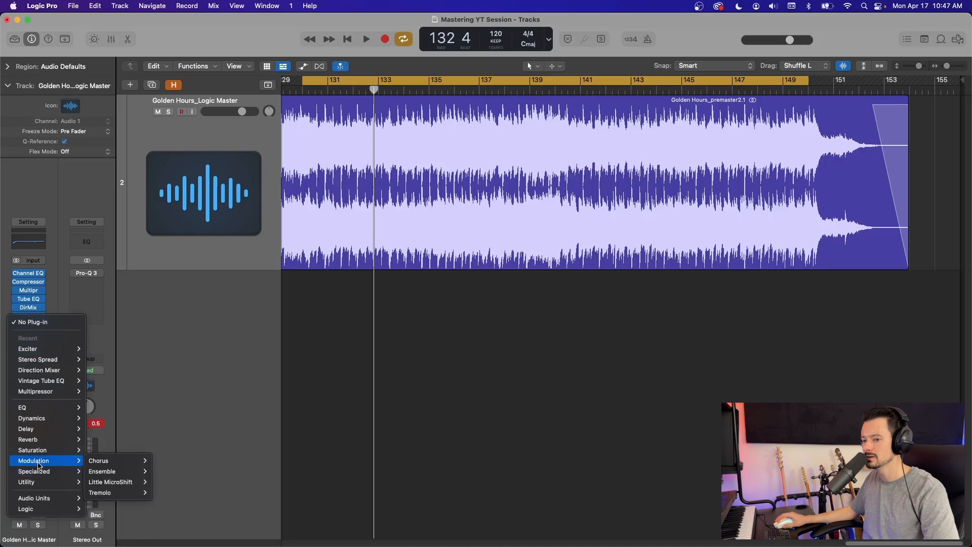
pyautogui.click(160, 492)
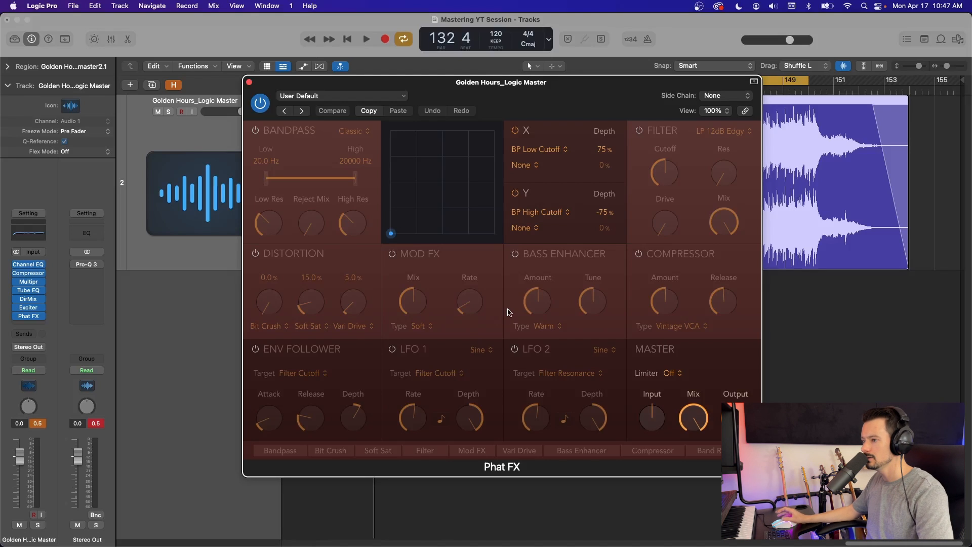
# Step: Turn on the Distortion section in Phat FX, set its distortion amounts to 0.0%, and review the first distortion's types
pyautogui.click(255, 253)
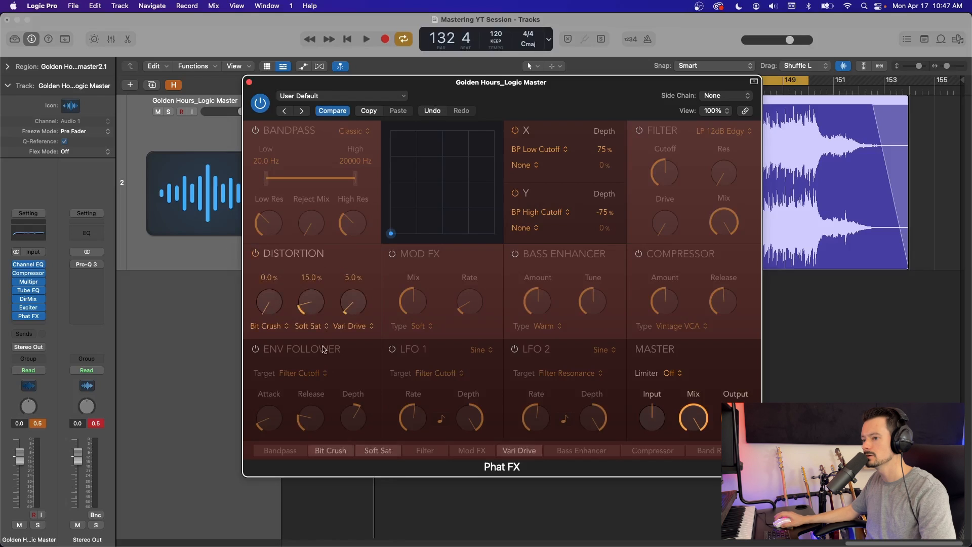
pyautogui.click(267, 326)
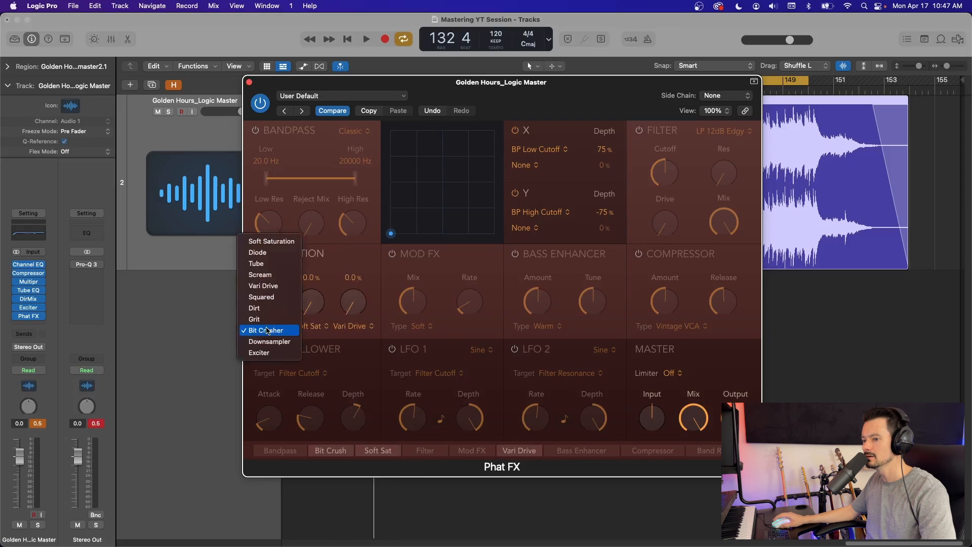
pyautogui.click(334, 268)
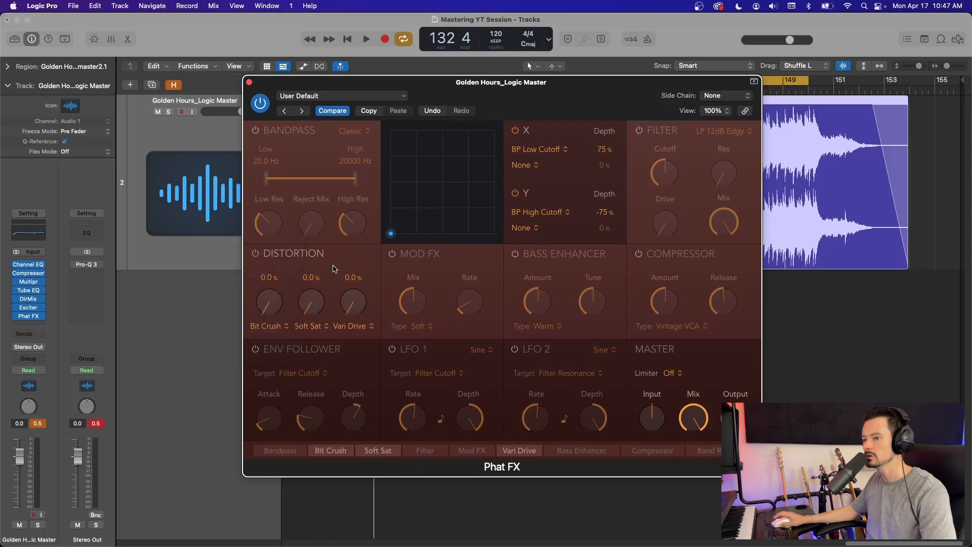
# Step: Set the three Distortion types in Phat FX to Diode, Soft Saturation and Exciter
pyautogui.click(284, 327)
pyautogui.click(255, 251)
pyautogui.click(322, 327)
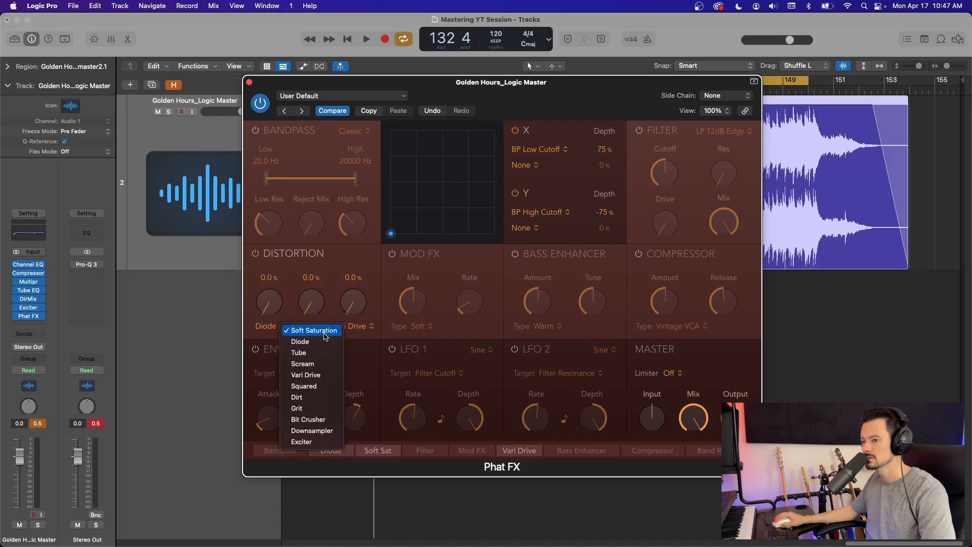
pyautogui.click(325, 335)
pyautogui.click(359, 327)
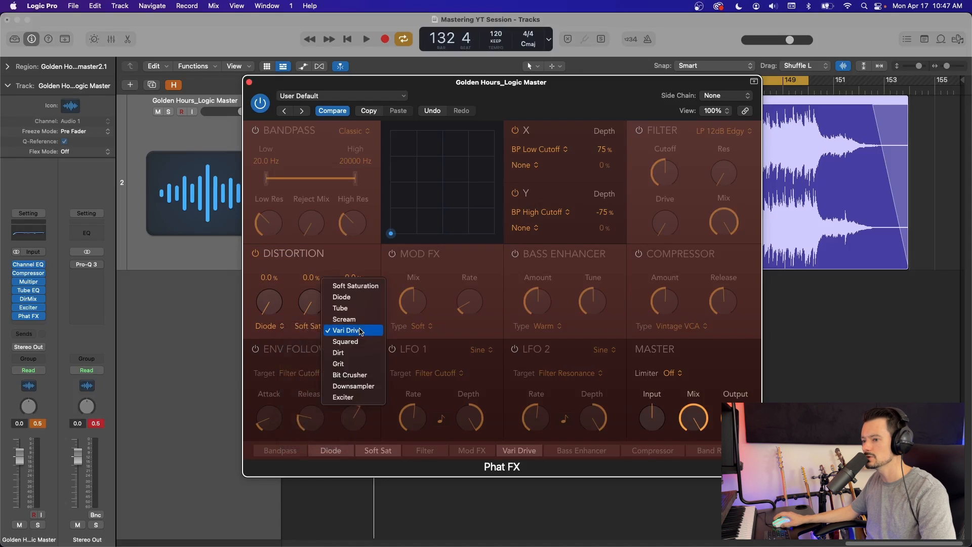
pyautogui.click(343, 397)
# Step: Play the track and compare the sound with Phat FX bypassed and active
pyautogui.press('space')
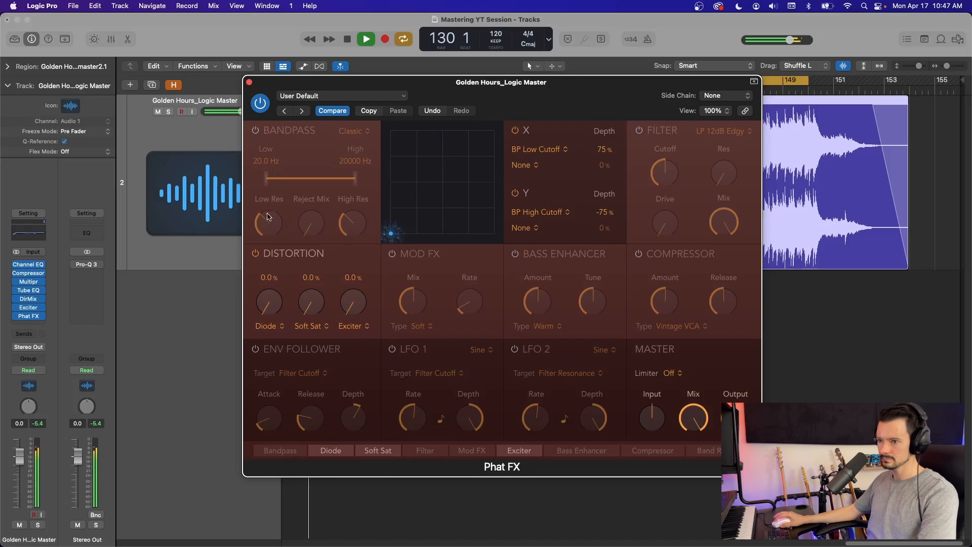
pyautogui.click(264, 106)
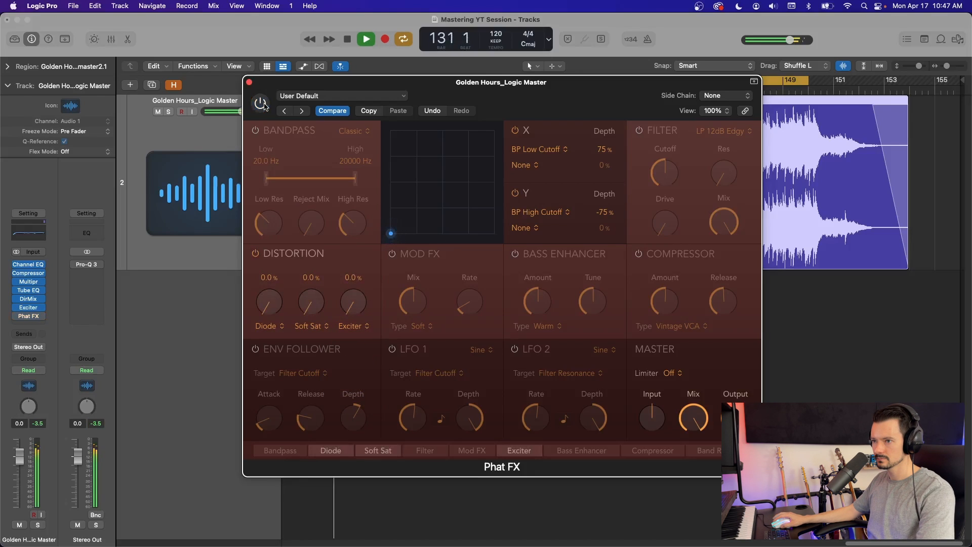
pyautogui.click(264, 106)
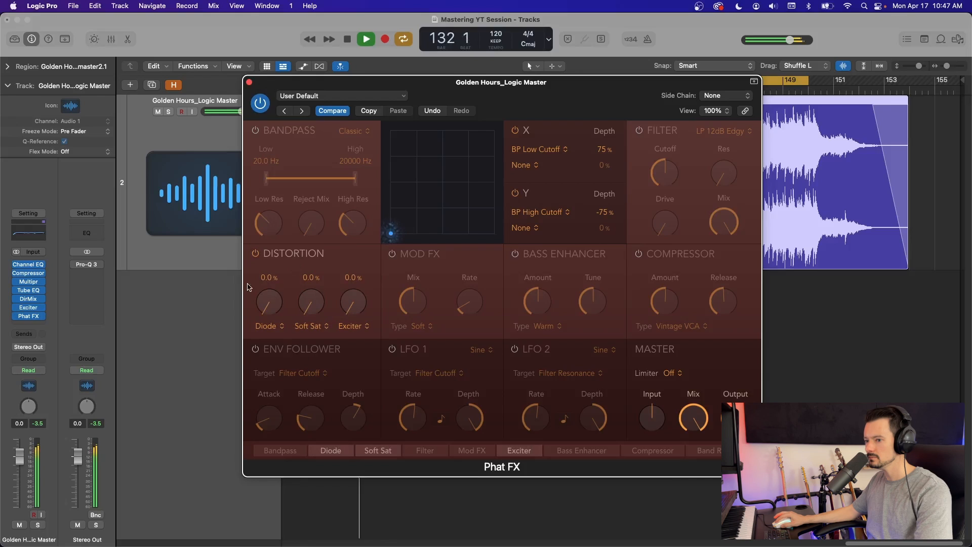
# Step: Raise the Soft Saturation amount in the Distortion section to about 8.1% while listening to the track
pyautogui.moveTo(274, 304); pyautogui.dragTo(310, 274)
pyautogui.moveTo(311, 280)
pyautogui.mouseDown()
pyautogui.moveTo(313, 314)
pyautogui.moveTo(307, 296)
pyautogui.mouseUp()
pyautogui.press('space')
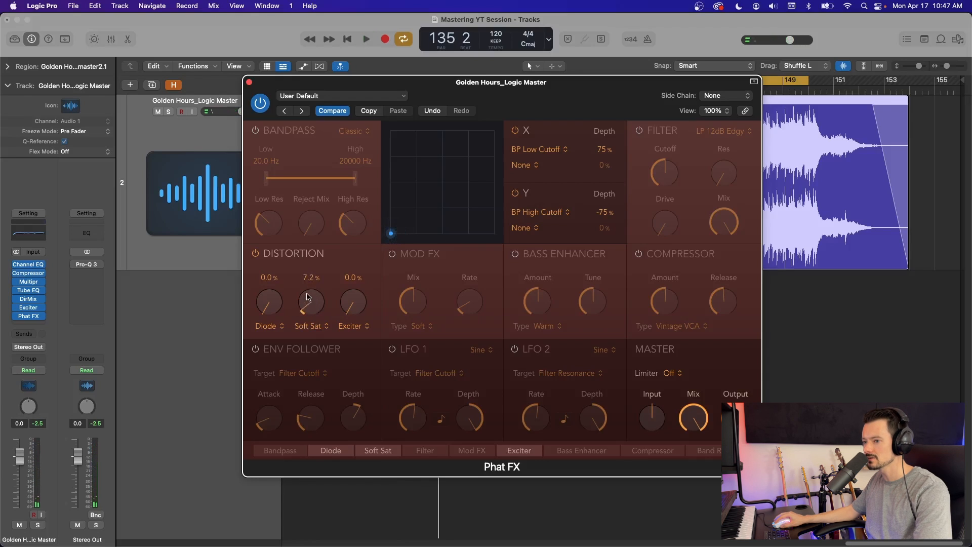
pyautogui.press('space')
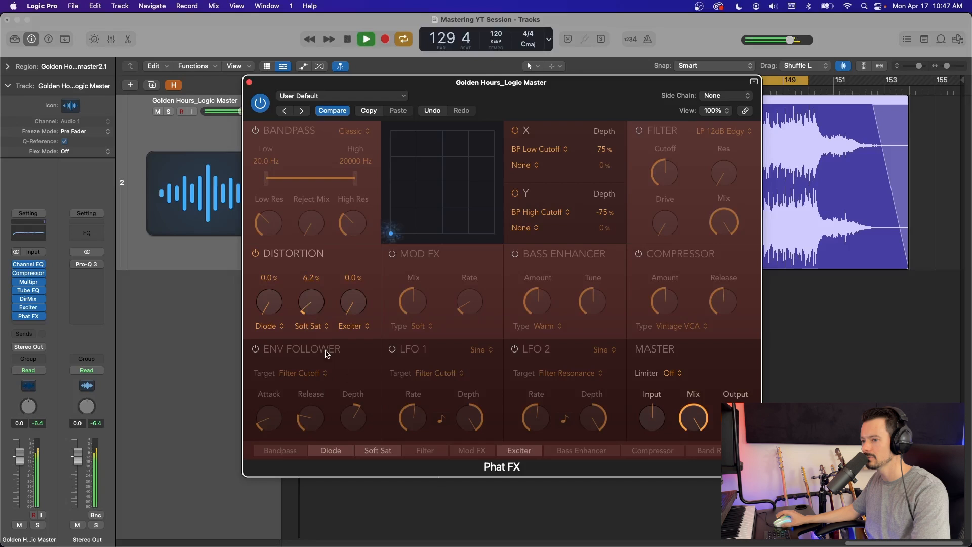
pyautogui.moveTo(311, 303); pyautogui.dragTo(367, 353)
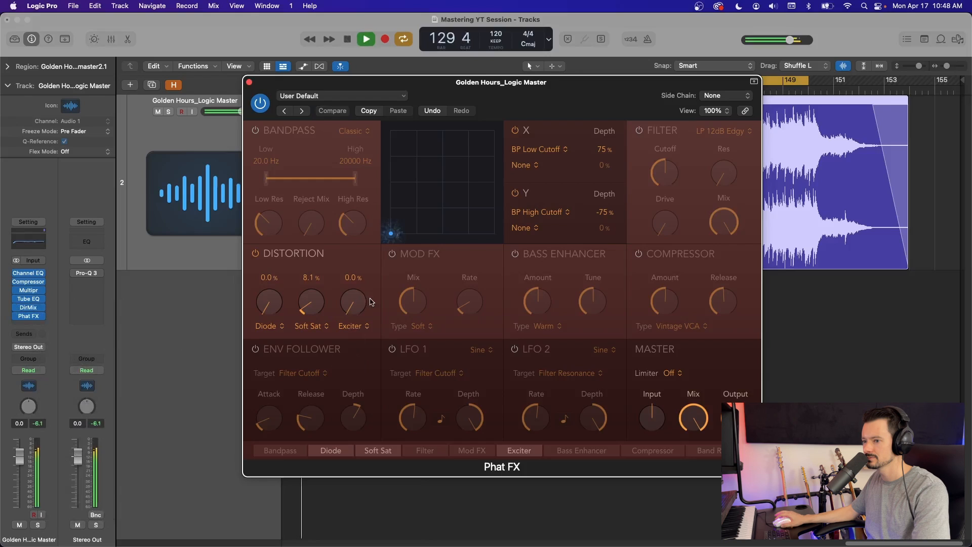
# Step: Raise the Exciter distortion amount to about 11.1%, comparing the sound with the Distortion section off and on
pyautogui.moveTo(353, 304)
pyautogui.mouseDown()
pyautogui.moveTo(353, 254)
pyautogui.moveTo(356, 308)
pyautogui.moveTo(352, 296)
pyautogui.mouseUp()
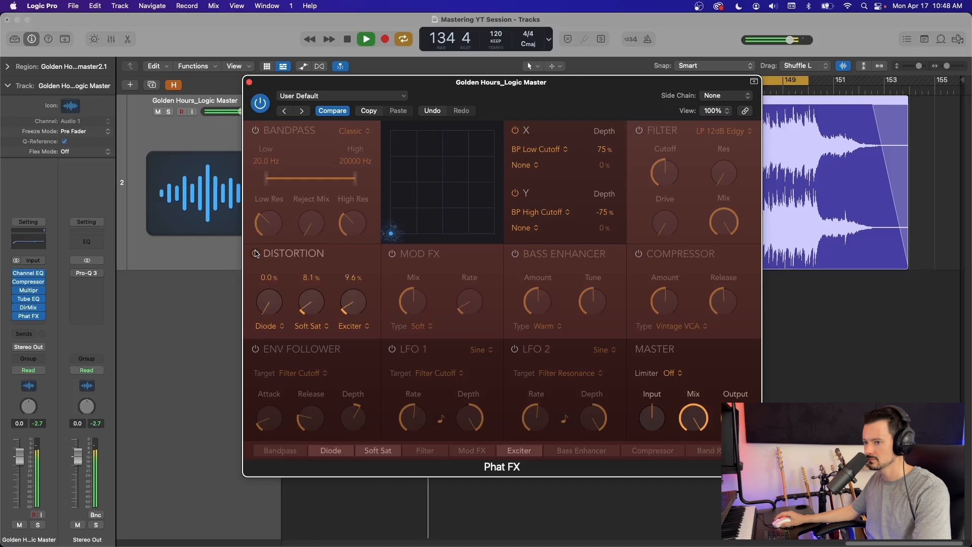
pyautogui.click(256, 253)
pyautogui.click(255, 254)
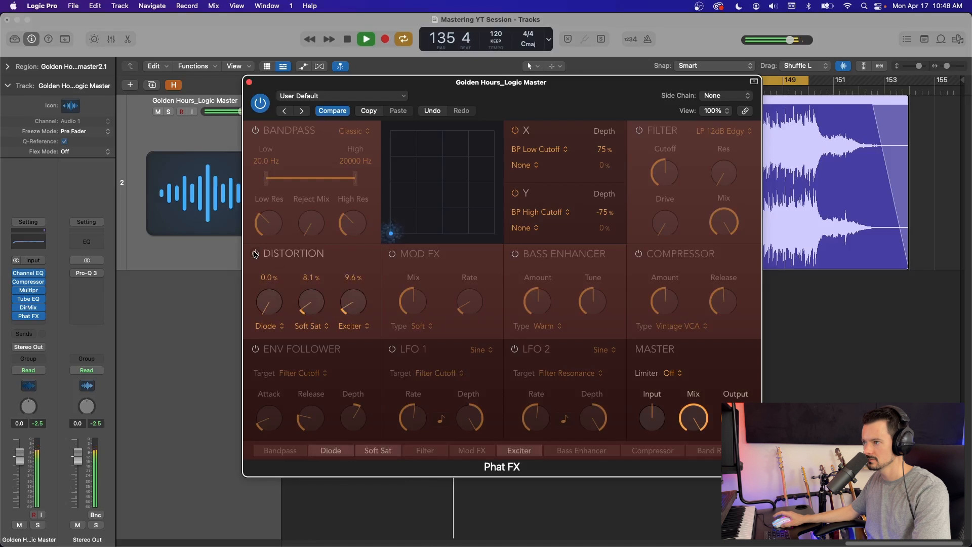
pyautogui.moveTo(350, 311); pyautogui.dragTo(336, 307)
# Step: Change the first distortion type to Tube, try a small amount of it, and return the amount to 0.0%
pyautogui.click(265, 327)
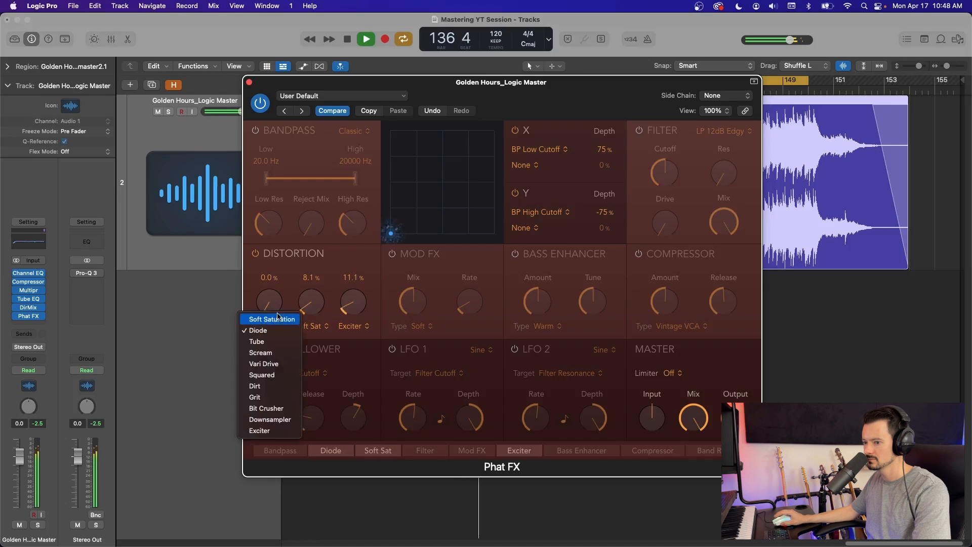
pyautogui.click(269, 341)
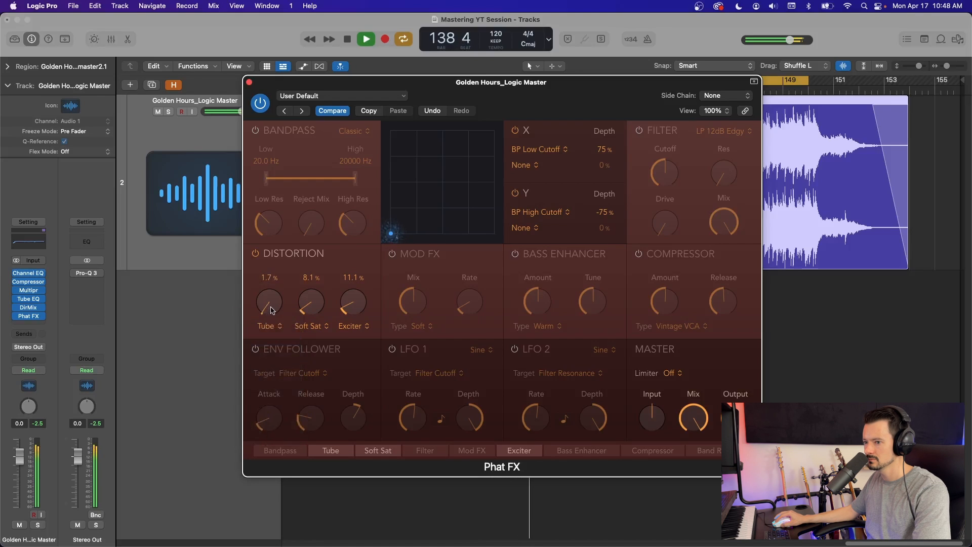
pyautogui.moveTo(270, 308)
pyautogui.mouseDown()
pyautogui.moveTo(271, 282)
pyautogui.moveTo(272, 320)
pyautogui.mouseUp()
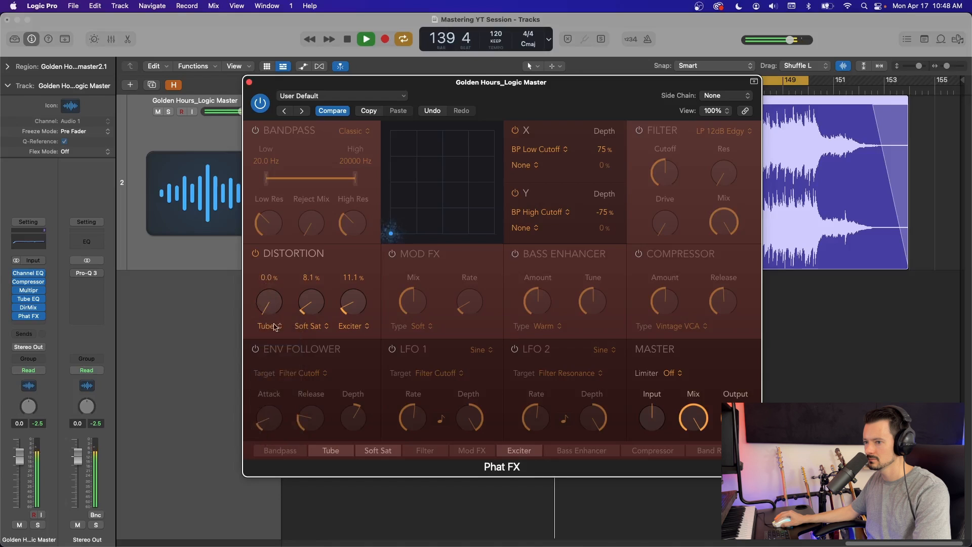
pyautogui.click(273, 326)
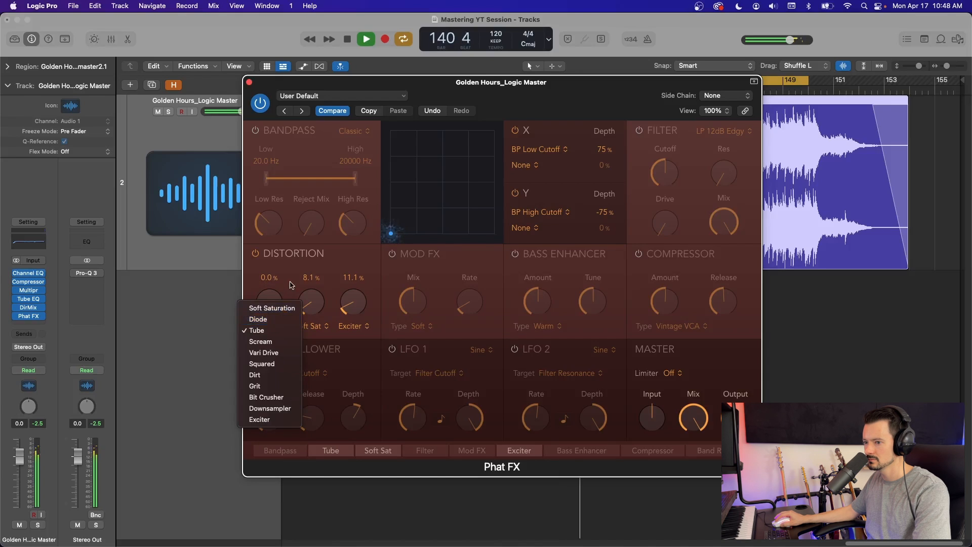
pyautogui.click(269, 330)
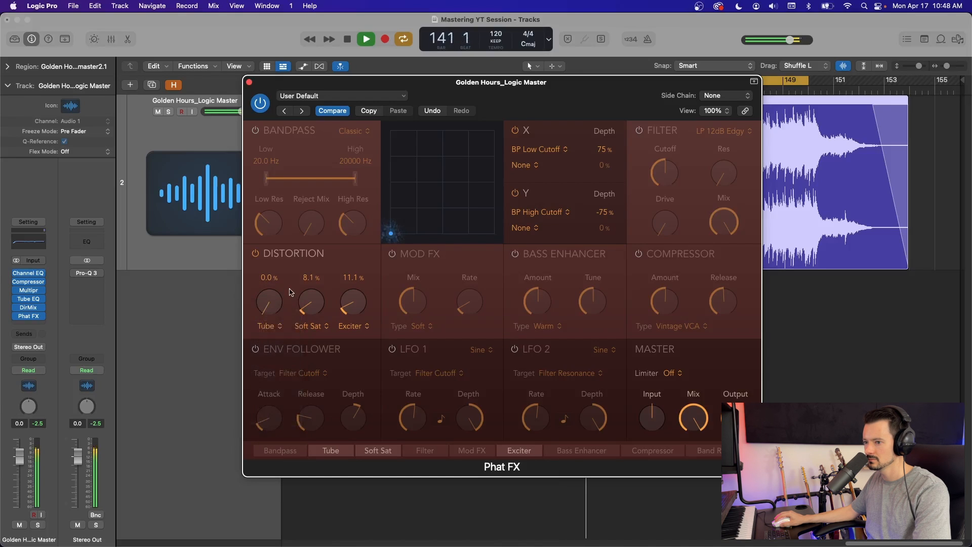
# Step: Lower the Exciter distortion amount to about 8.5% and compare Phat FX bypassed and active before stopping playback
pyautogui.click(258, 258)
pyautogui.moveTo(349, 308); pyautogui.dragTo(348, 311)
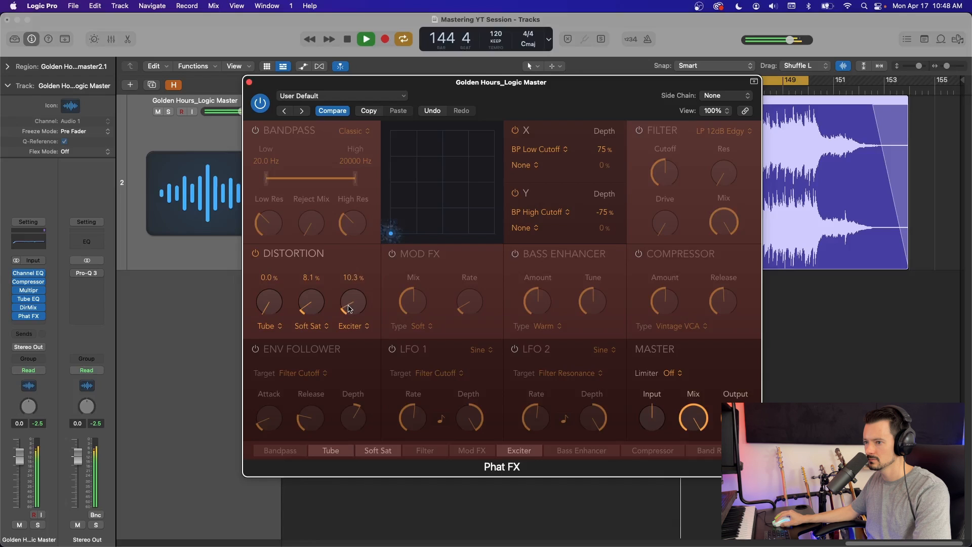
pyautogui.click(261, 106)
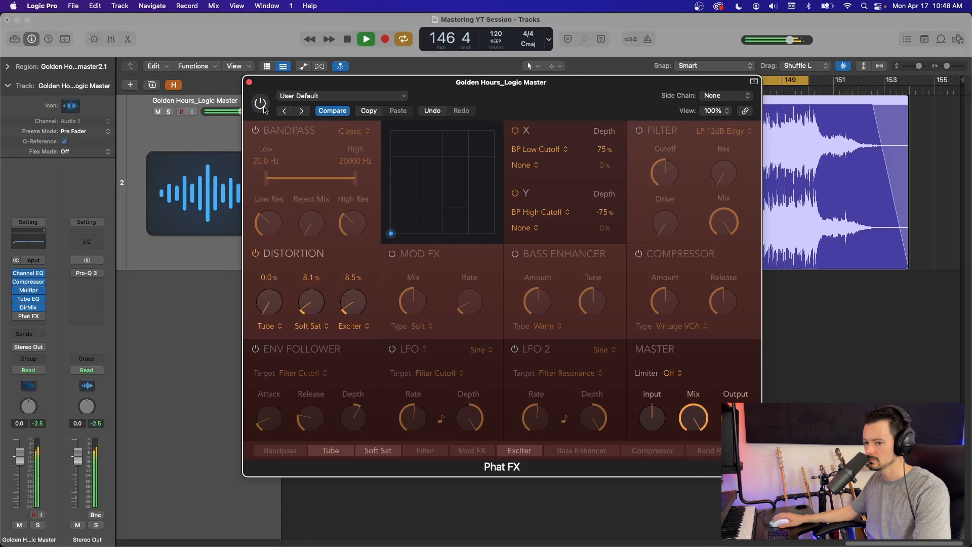
pyautogui.click(261, 104)
pyautogui.press('space')
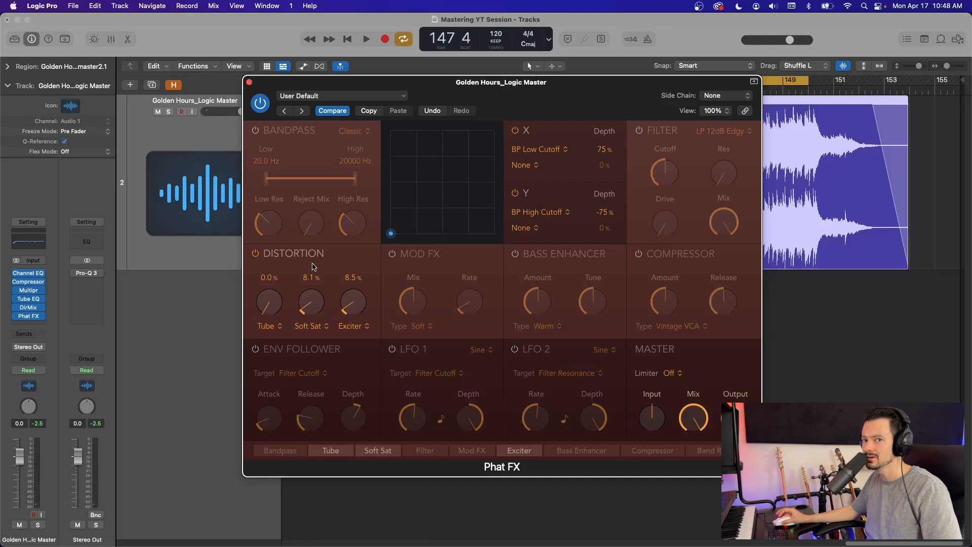
pyautogui.click(273, 326)
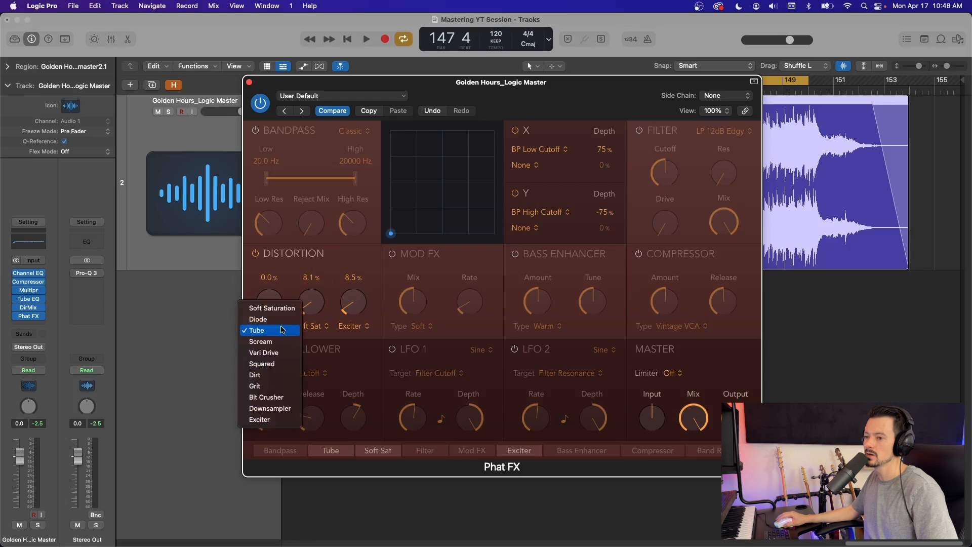
pyautogui.click(348, 281)
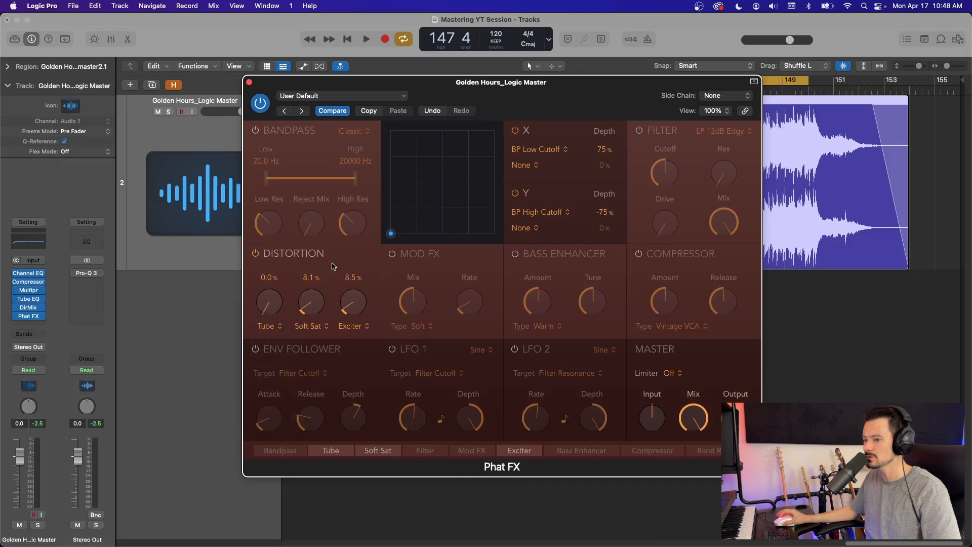
# Step: Close Phat FX, insert a Compressor after it on the Golden Hours track, and choose the Vintage Opto model
pyautogui.click(249, 82)
pyautogui.click(28, 325)
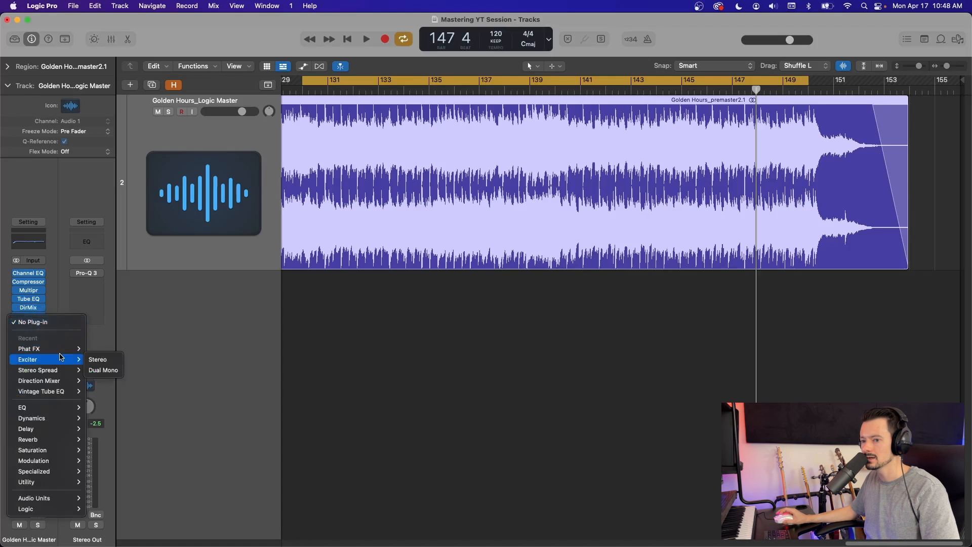
pyautogui.moveTo(61, 420)
pyautogui.moveTo(116, 418)
pyautogui.click(187, 419)
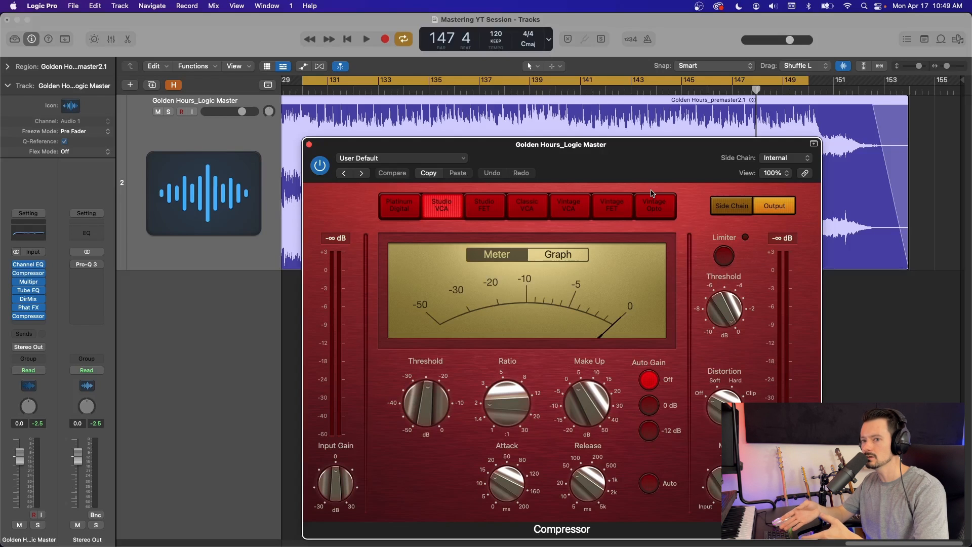
pyautogui.click(655, 206)
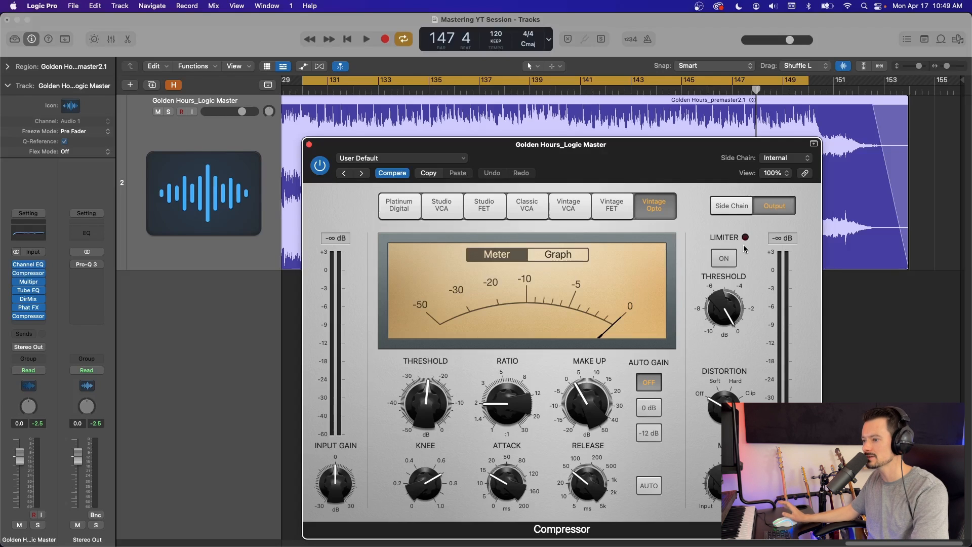
# Step: Set the Compressor's ratio to 4.1:1, attack to about 26 ms and threshold to about -18.5 dB, and lengthen the release during playback
pyautogui.moveTo(506, 427); pyautogui.dragTo(507, 417)
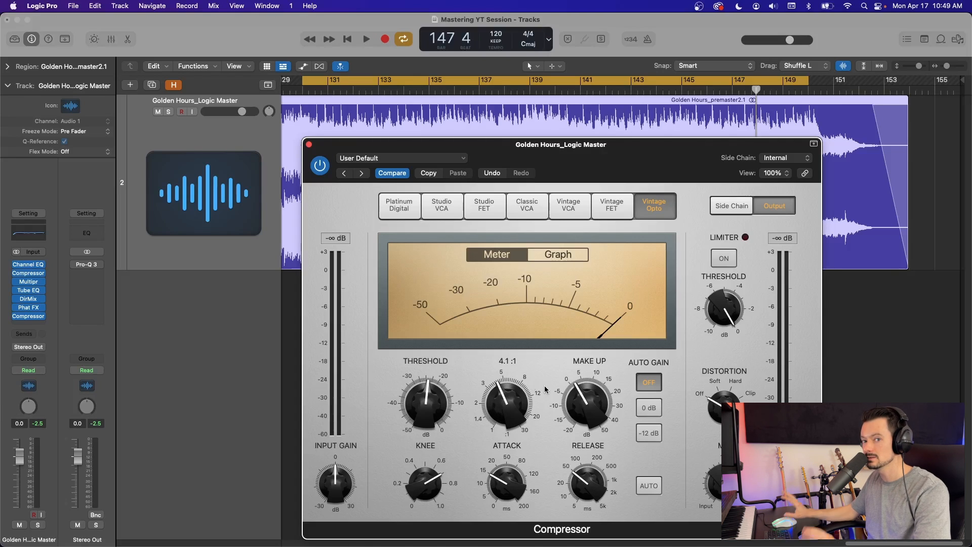
pyautogui.press('space')
pyautogui.moveTo(508, 484); pyautogui.dragTo(510, 472)
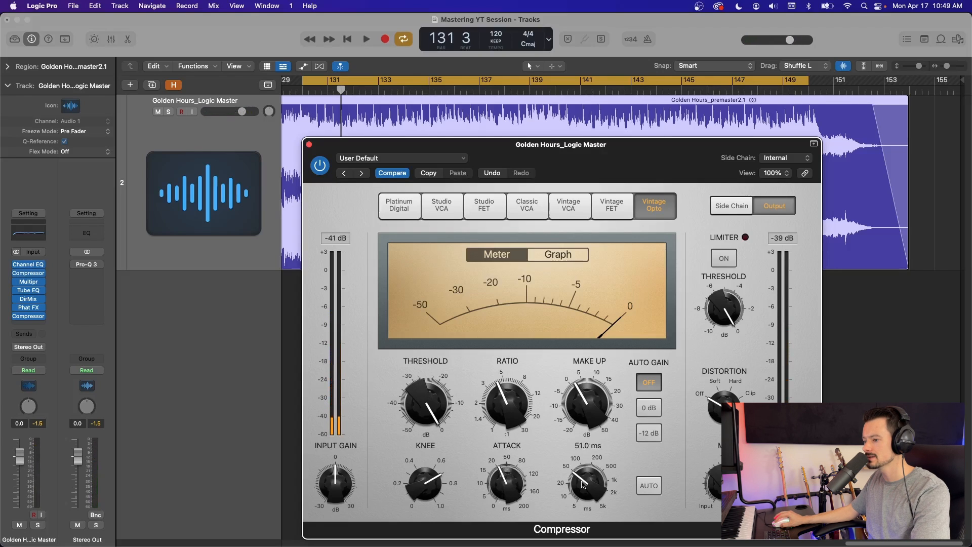
pyautogui.moveTo(584, 482); pyautogui.dragTo(584, 471)
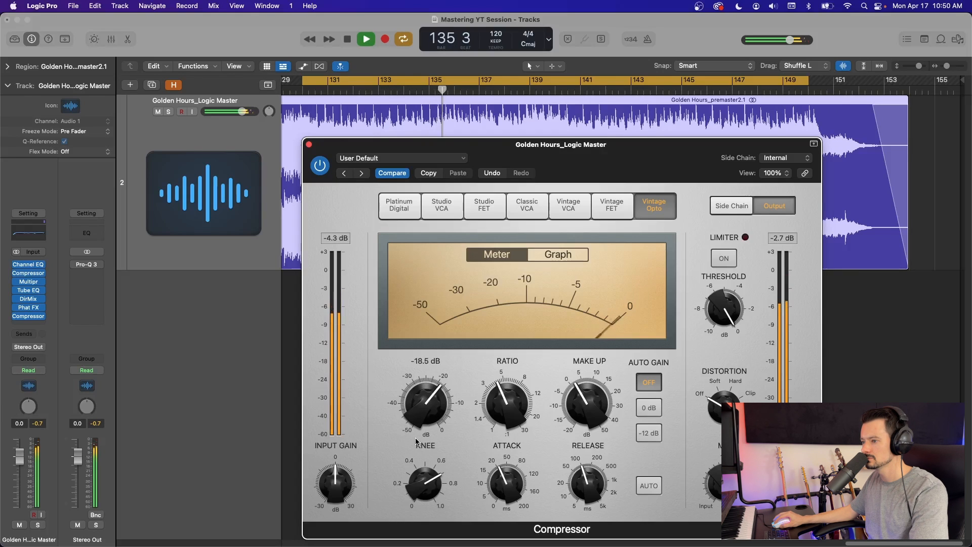
# Step: Set the Compressor's ratio to 2.1:1 and make-up gain to 1.0 dB, lower the threshold slightly, and lengthen the attack and release
pyautogui.moveTo(493, 407); pyautogui.dragTo(494, 425)
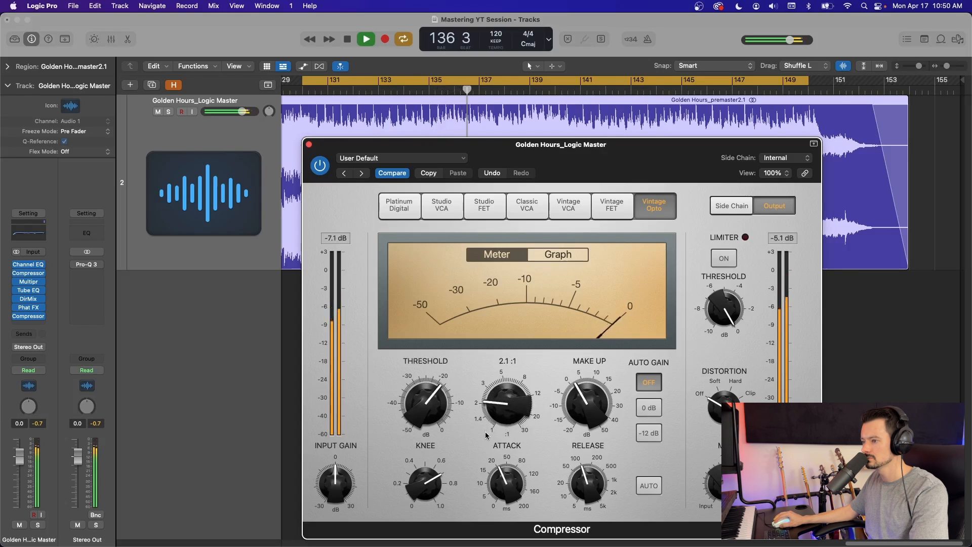
pyautogui.press('space')
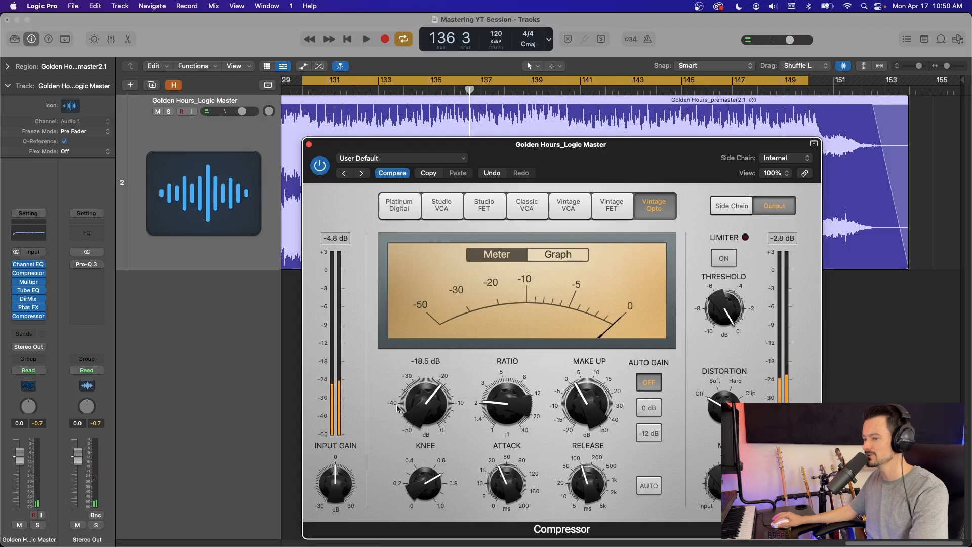
pyautogui.press('space')
pyautogui.moveTo(423, 415); pyautogui.dragTo(415, 422)
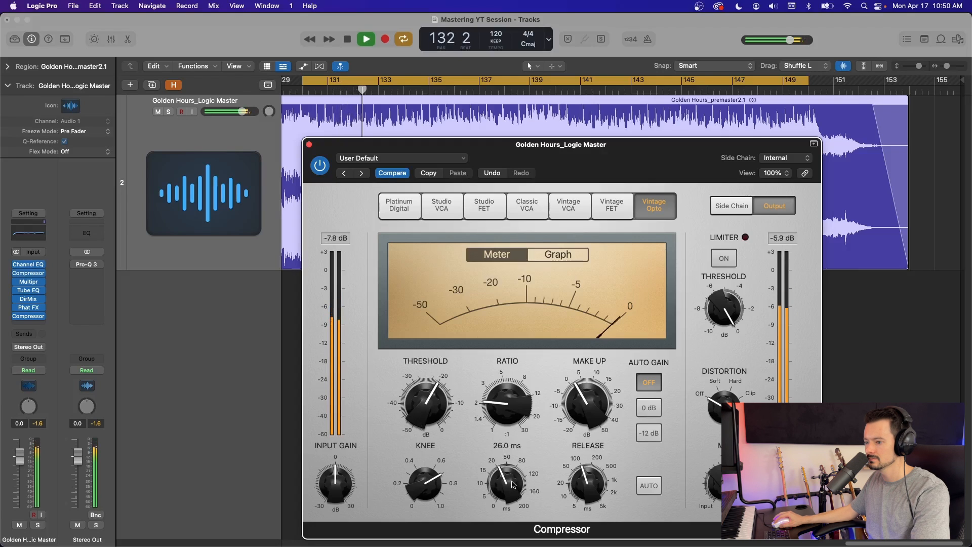
pyautogui.moveTo(512, 482); pyautogui.dragTo(512, 481)
pyautogui.moveTo(582, 482); pyautogui.dragTo(582, 477)
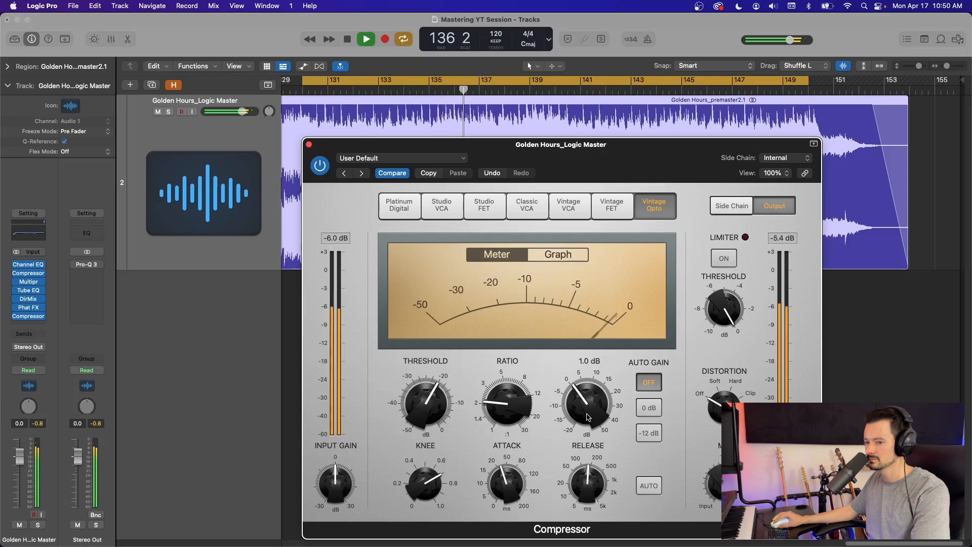
# Step: Compare the track with the Vintage Opto Compressor bypassed and active, and stop playback
pyautogui.click(320, 169)
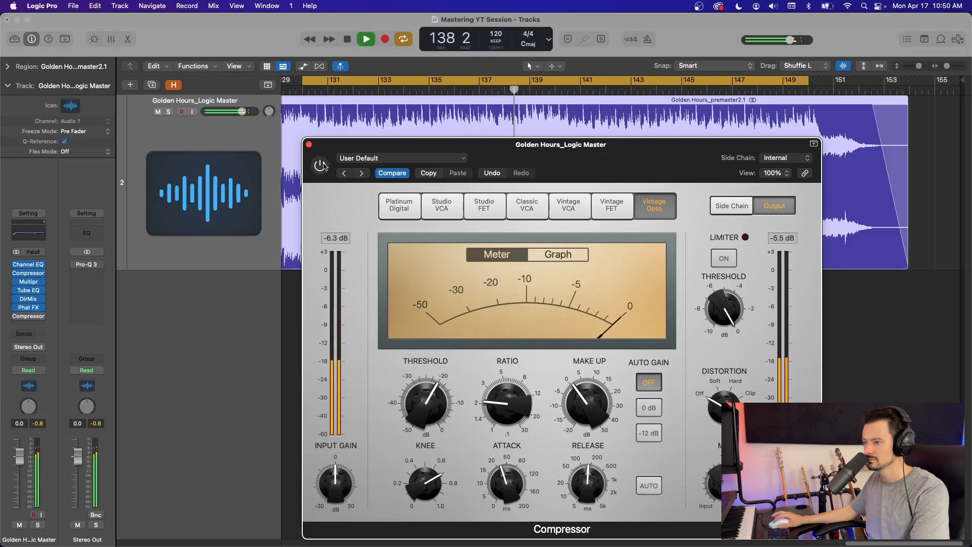
pyautogui.click(324, 166)
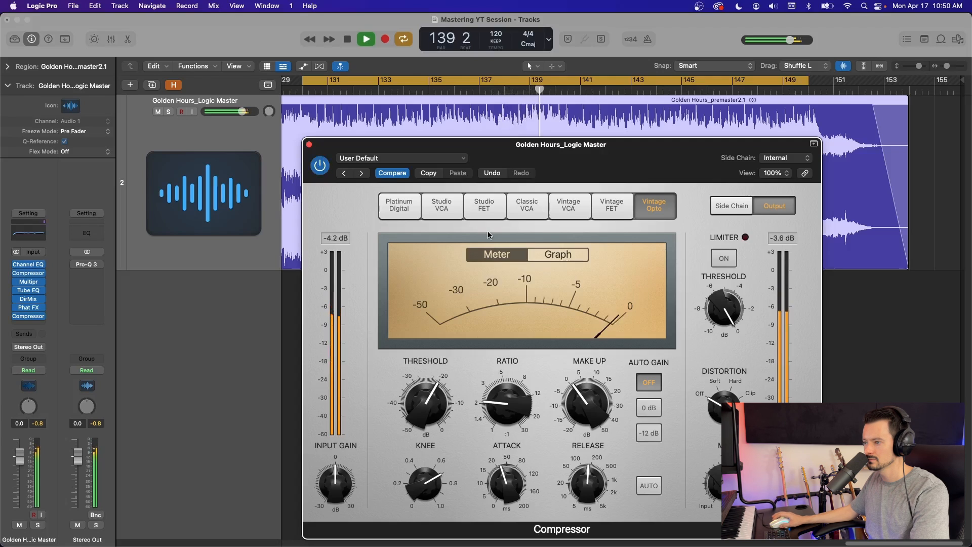
pyautogui.moveTo(568, 373)
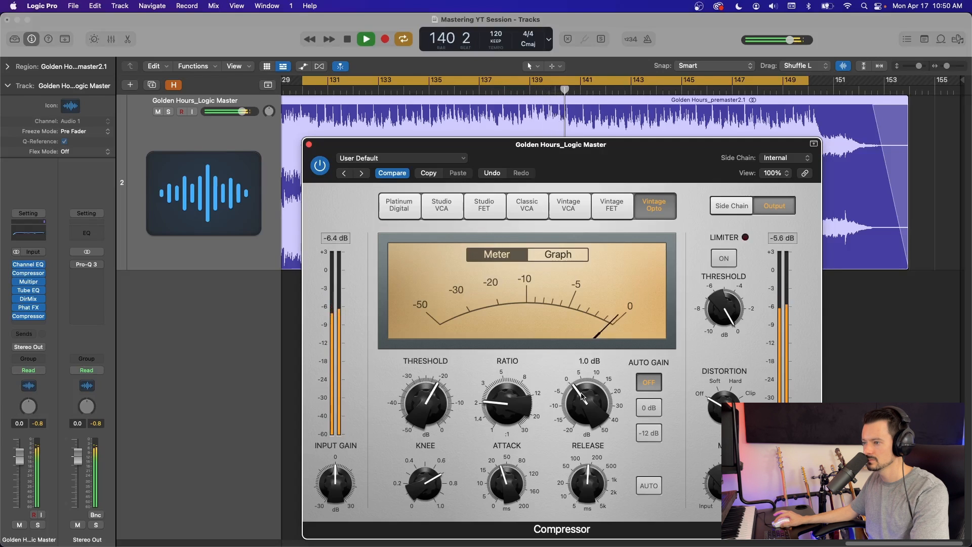
pyautogui.press('space')
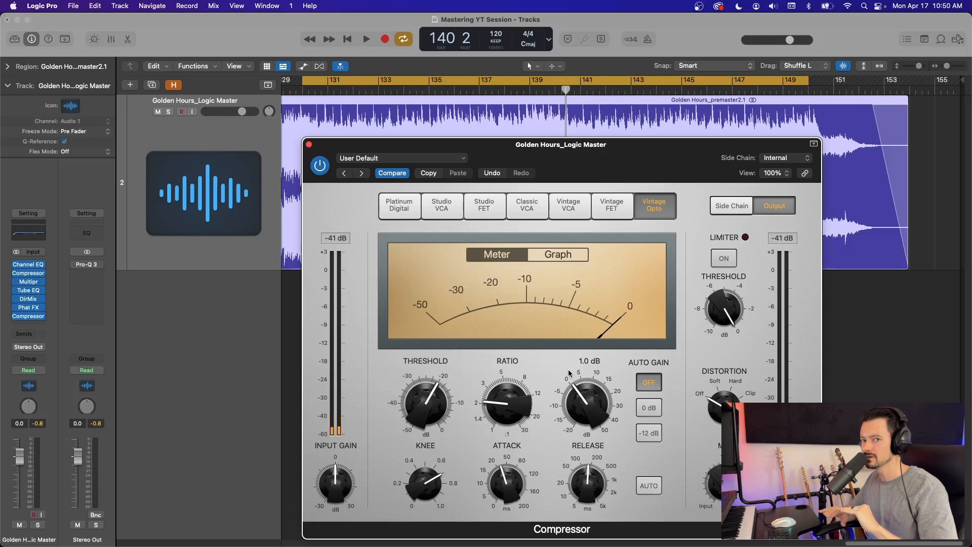
# Step: Close the Vintage Opto Compressor and insert a stereo Limiter after it on the Golden Hours track
pyautogui.click(308, 145)
pyautogui.click(29, 324)
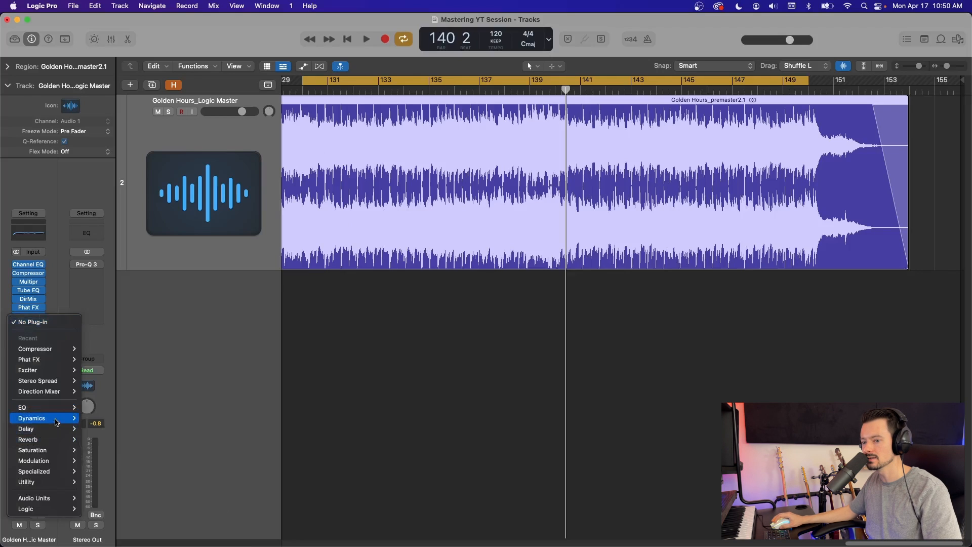
pyautogui.moveTo(71, 508)
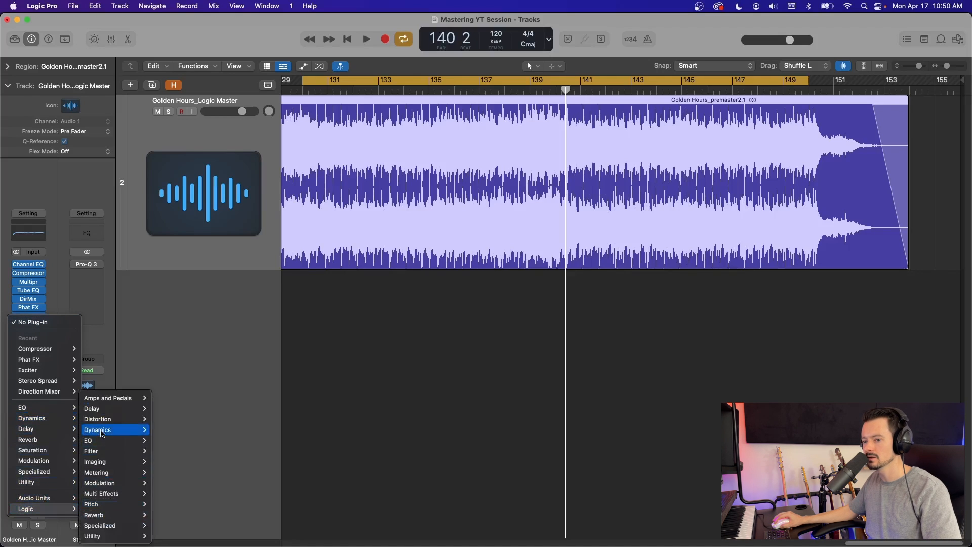
pyautogui.moveTo(102, 434)
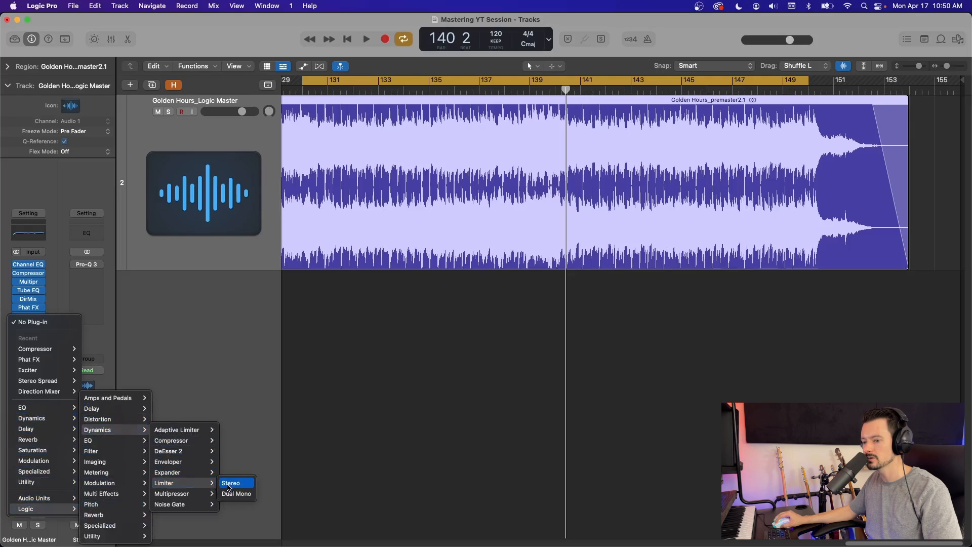
pyautogui.click(230, 484)
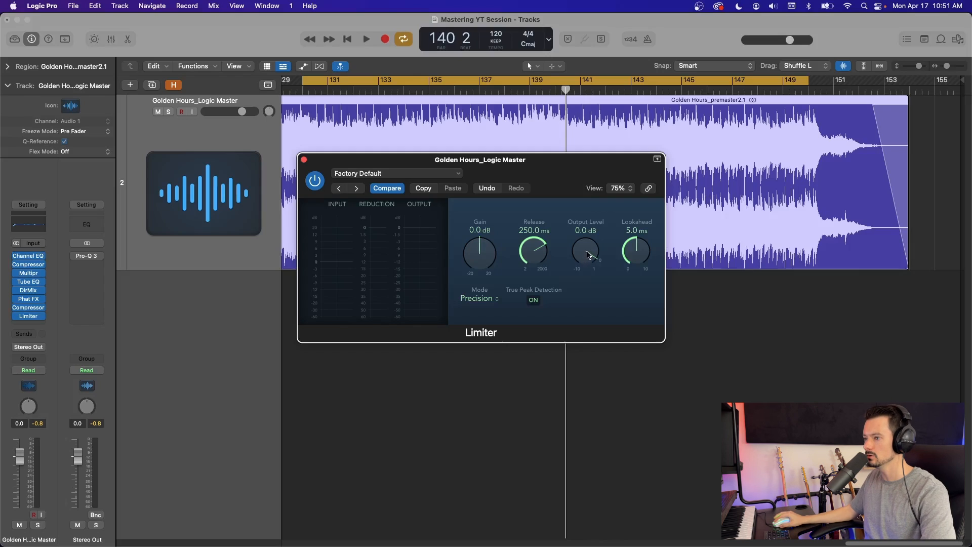
# Step: Set the Limiter's output level to -0.1 dB and play the track briefly
pyautogui.moveTo(587, 256); pyautogui.dragTo(567, 445)
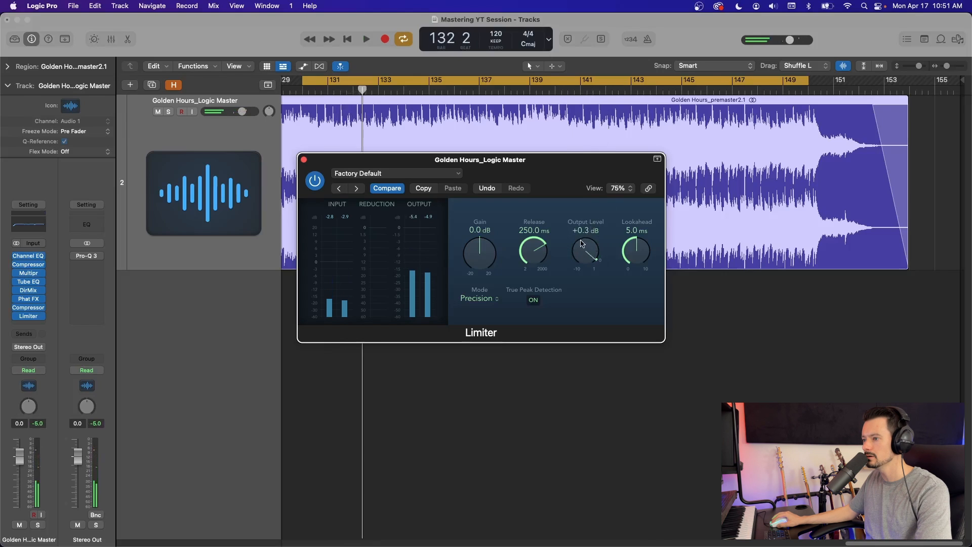
pyautogui.moveTo(581, 243); pyautogui.dragTo(580, 247)
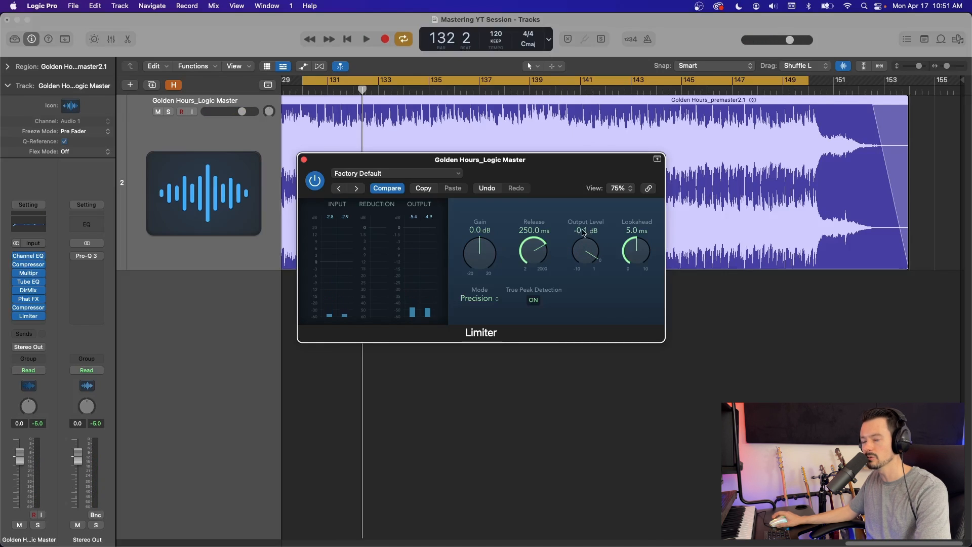
pyautogui.press('space')
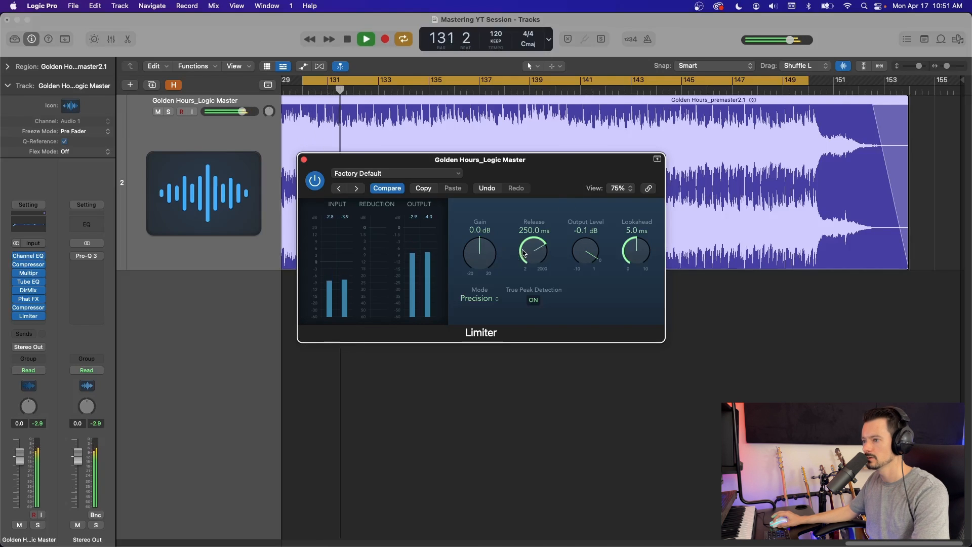
pyautogui.press('space')
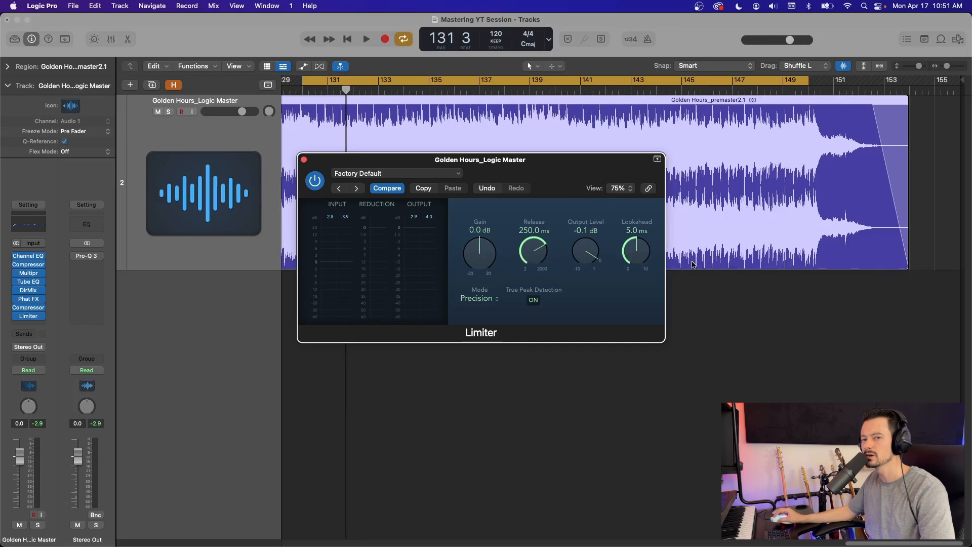
# Step: Set the Limiter's release to 82 ms and gain to +4.0 dB while listening to the loop, and stop playback
pyautogui.moveTo(540, 251); pyautogui.dragTo(536, 266)
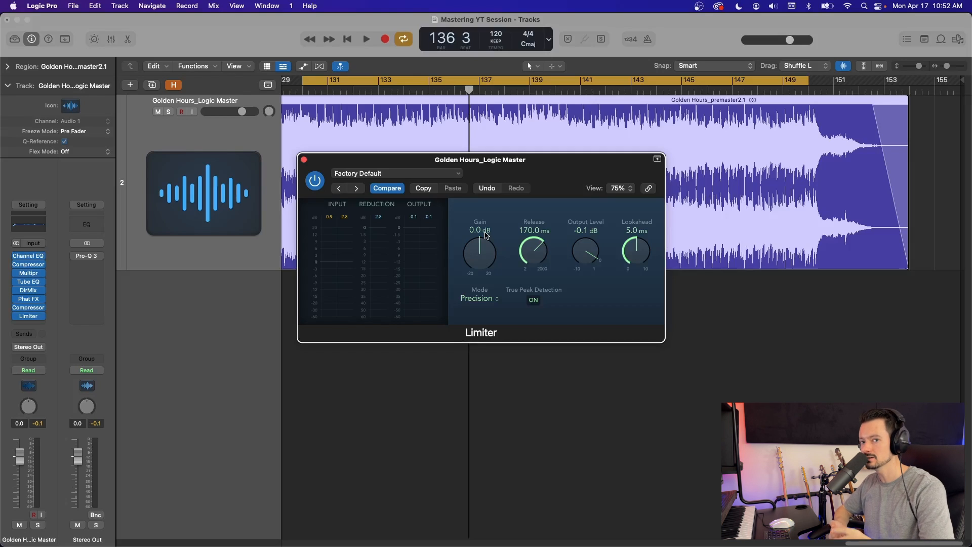
pyautogui.press('space')
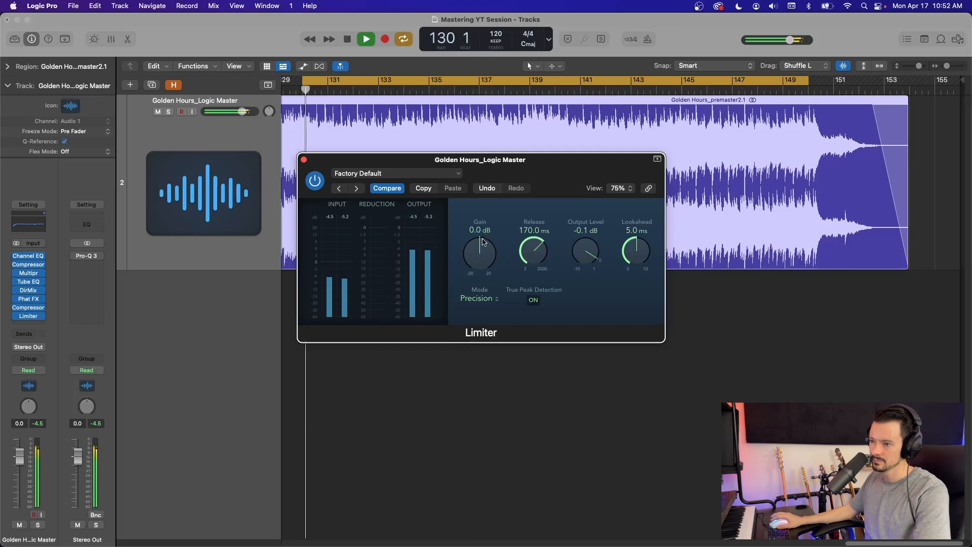
pyautogui.moveTo(480, 253); pyautogui.dragTo(480, 249)
pyautogui.moveTo(475, 243); pyautogui.dragTo(474, 235)
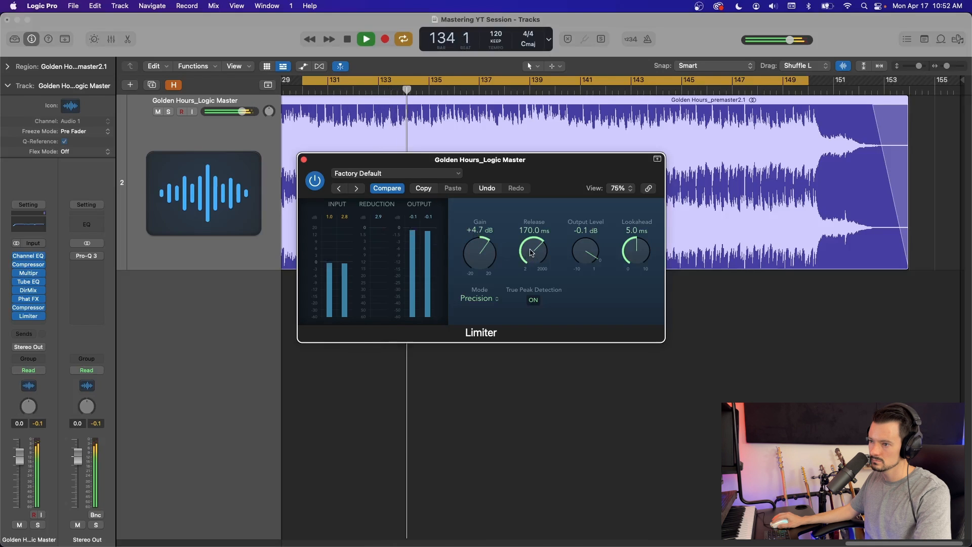
pyautogui.moveTo(523, 250)
pyautogui.mouseDown()
pyautogui.moveTo(521, 285)
pyautogui.moveTo(510, 237)
pyautogui.moveTo(508, 252)
pyautogui.mouseUp()
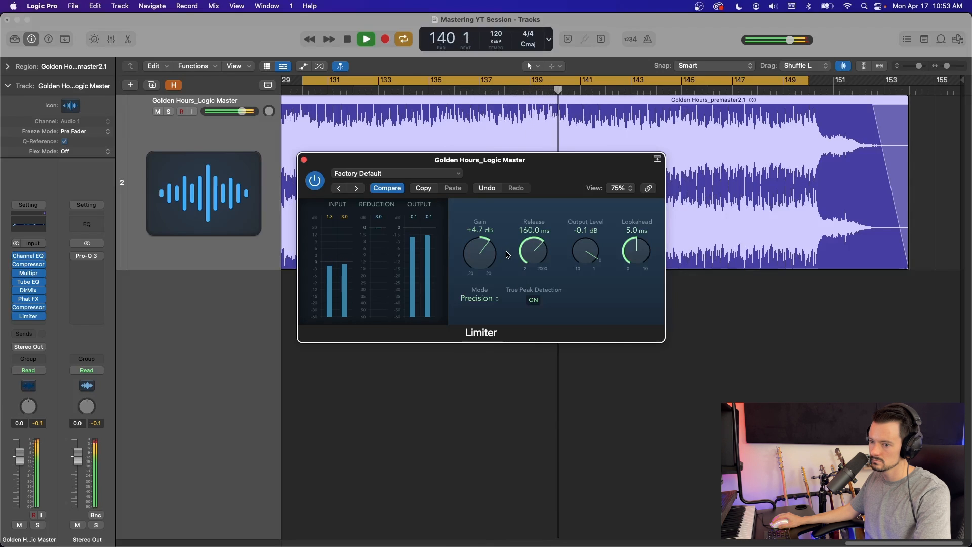
pyautogui.moveTo(522, 255); pyautogui.dragTo(523, 271)
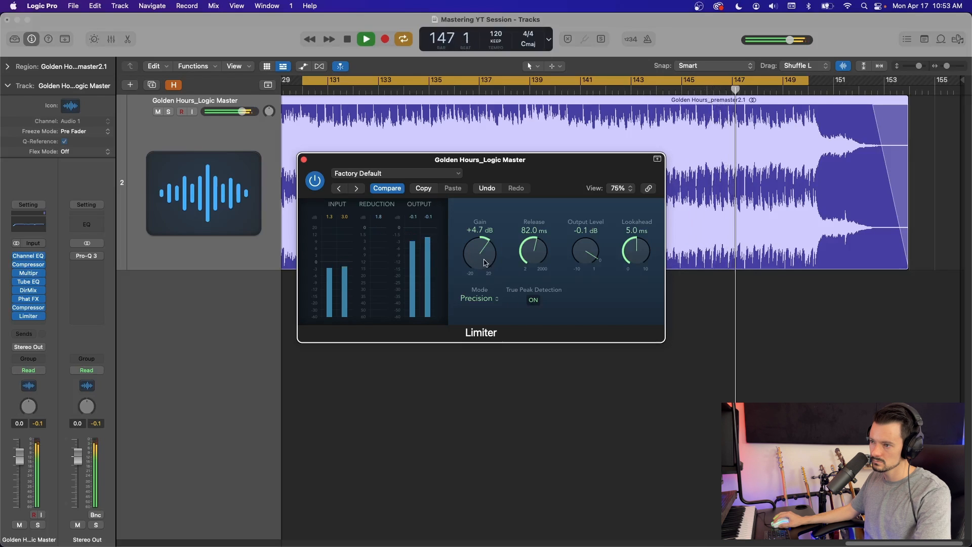
pyautogui.press('space')
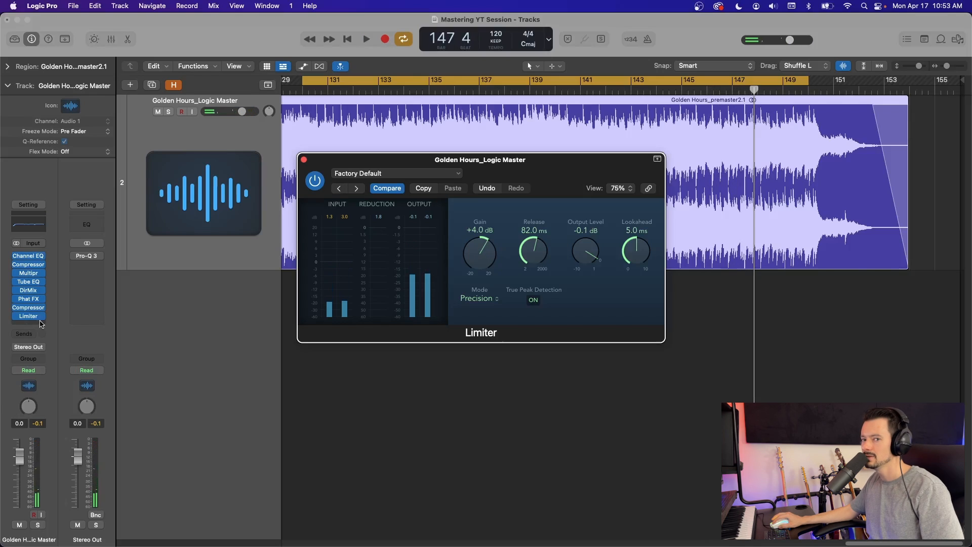
# Step: Insert a Loudness Meter after the Limiter, place its window beside the Limiter, and set its target level marker to 0
pyautogui.click(28, 324)
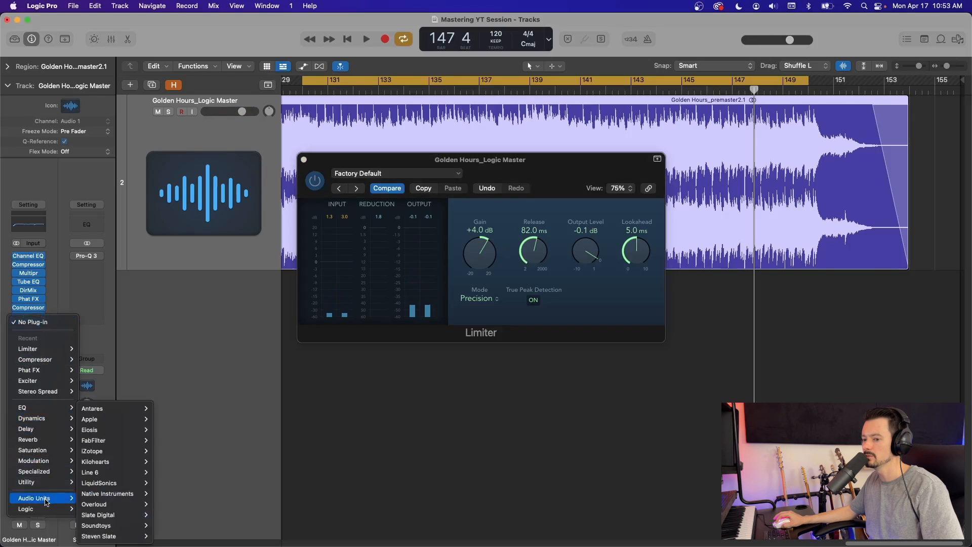
pyautogui.moveTo(56, 510)
pyautogui.moveTo(104, 475)
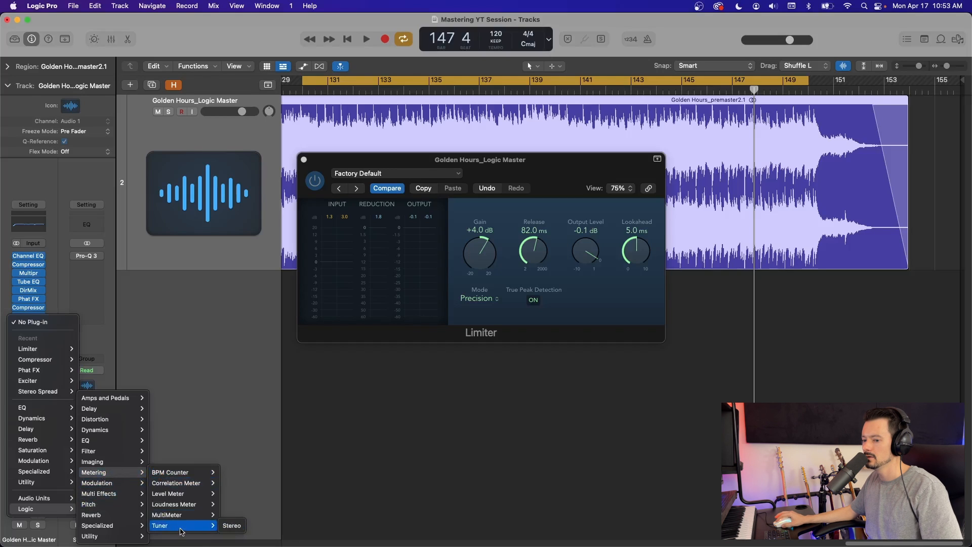
pyautogui.moveTo(187, 504)
pyautogui.click(231, 504)
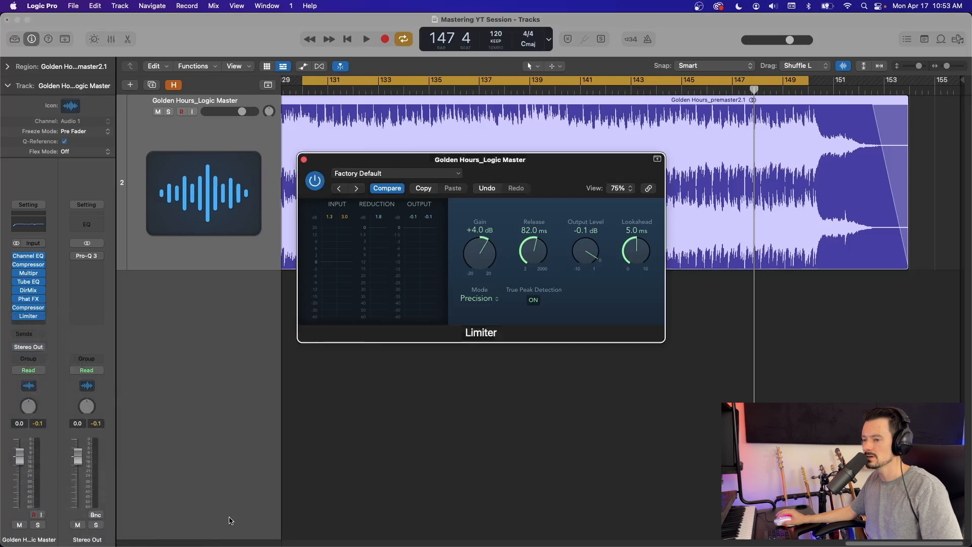
pyautogui.moveTo(395, 167); pyautogui.dragTo(777, 141)
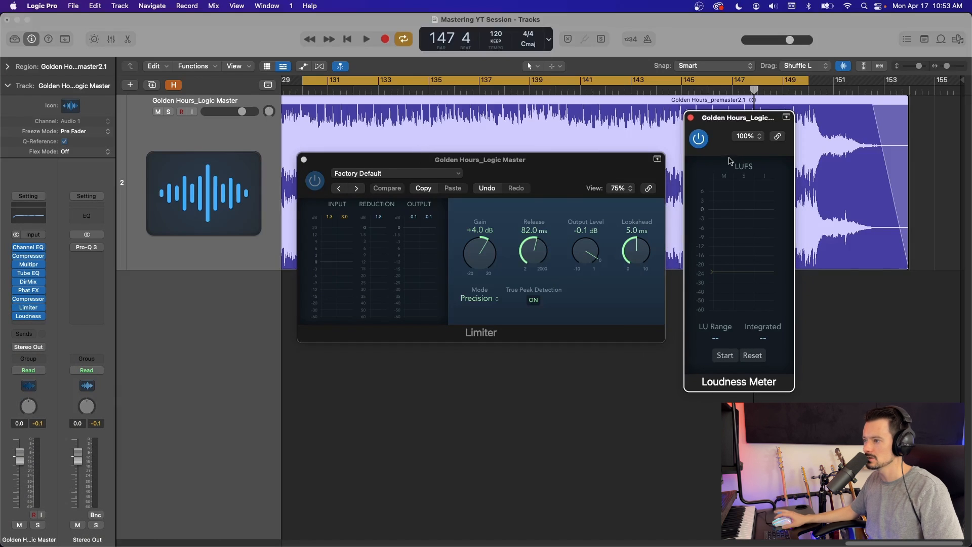
pyautogui.click(712, 210)
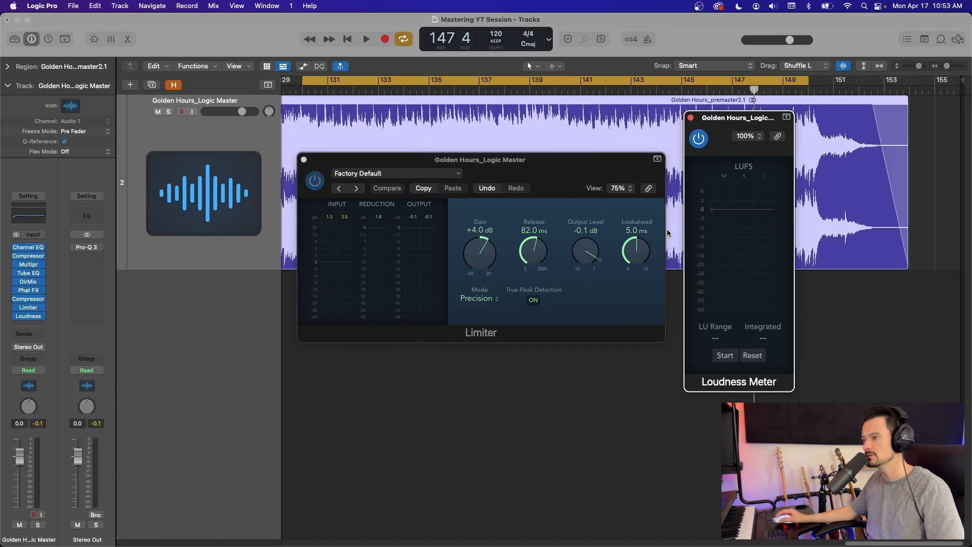
# Step: Turn off cycle mode and place the playhead at bar 125, clearing the Loudness Meter window away from the ruler
pyautogui.click(726, 91)
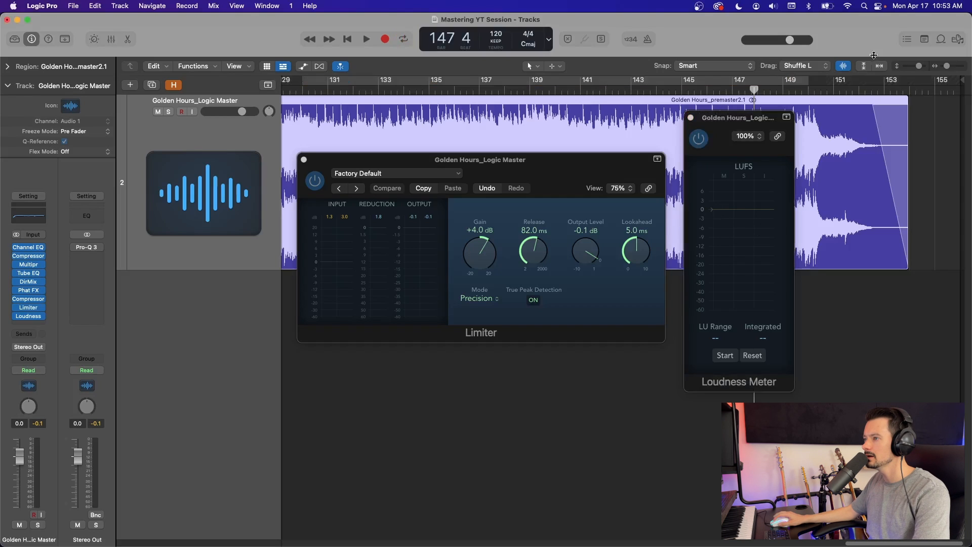
pyautogui.moveTo(947, 66); pyautogui.dragTo(945, 67)
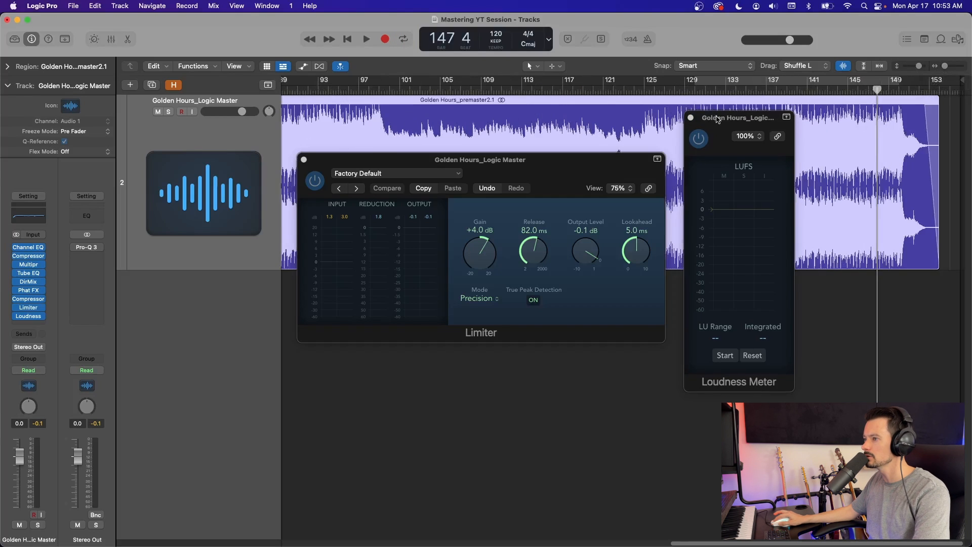
pyautogui.moveTo(711, 114); pyautogui.dragTo(708, 145)
pyautogui.moveTo(658, 91)
pyautogui.mouseDown()
pyautogui.moveTo(633, 91)
pyautogui.moveTo(643, 91)
pyautogui.mouseUp()
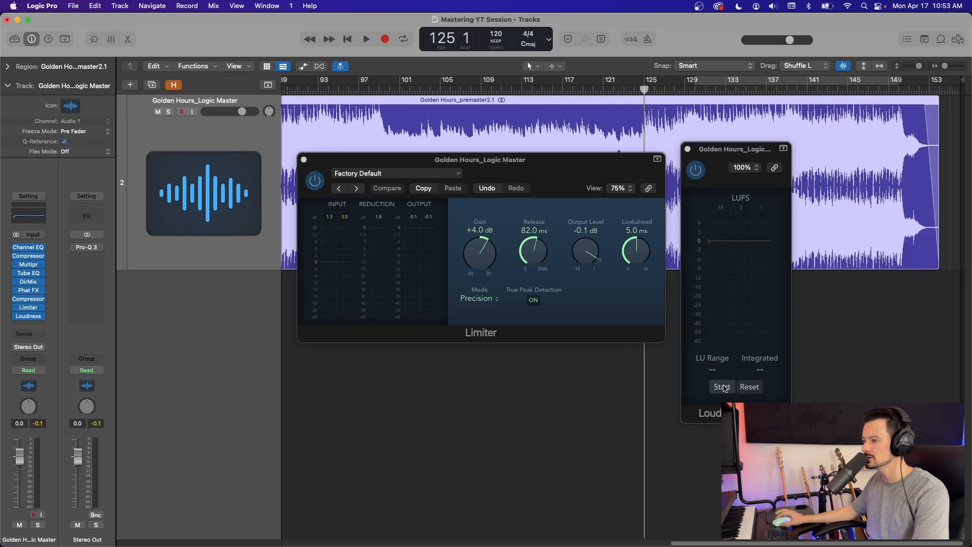
# Step: Measure the integrated loudness during playback, resetting the meter once in the loud section, and stop playback
pyautogui.press('space')
pyautogui.click(722, 386)
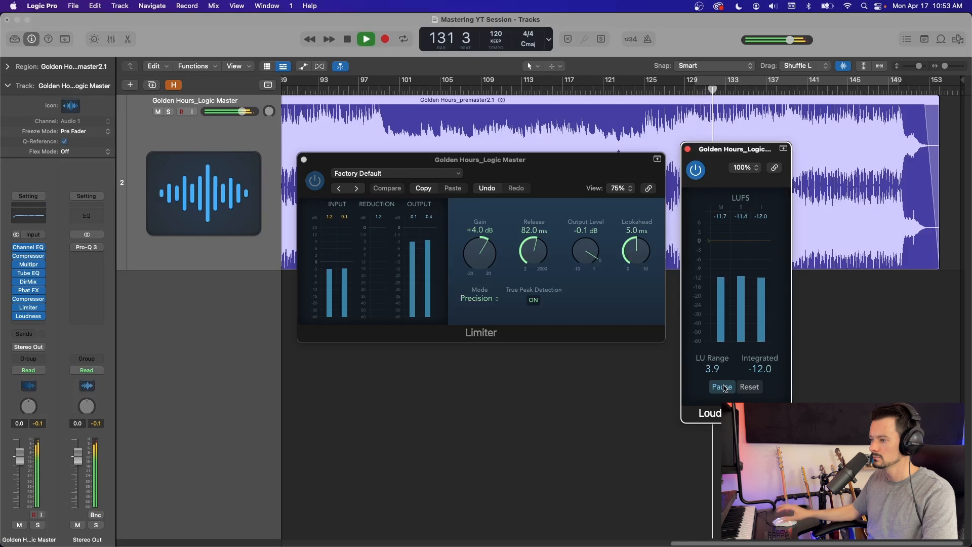
pyautogui.click(750, 387)
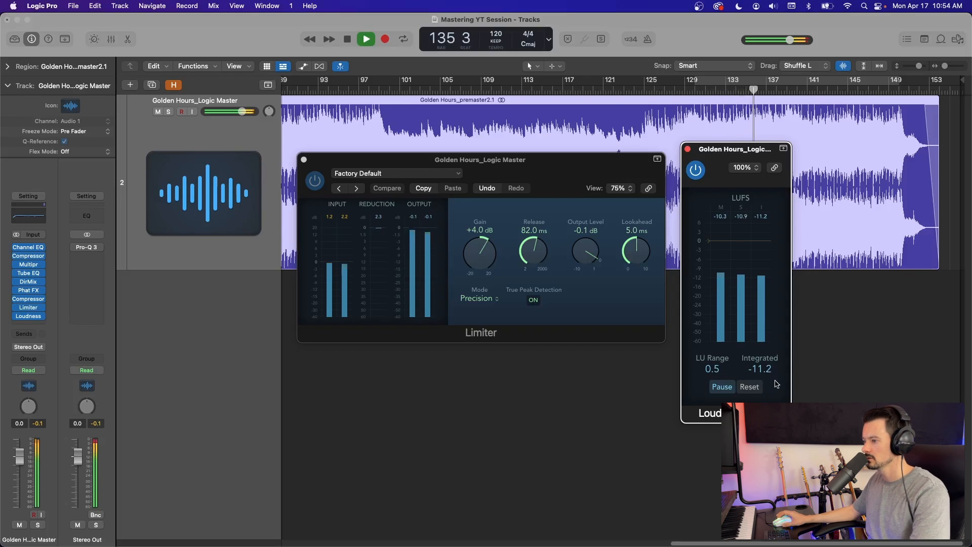
pyautogui.press('space')
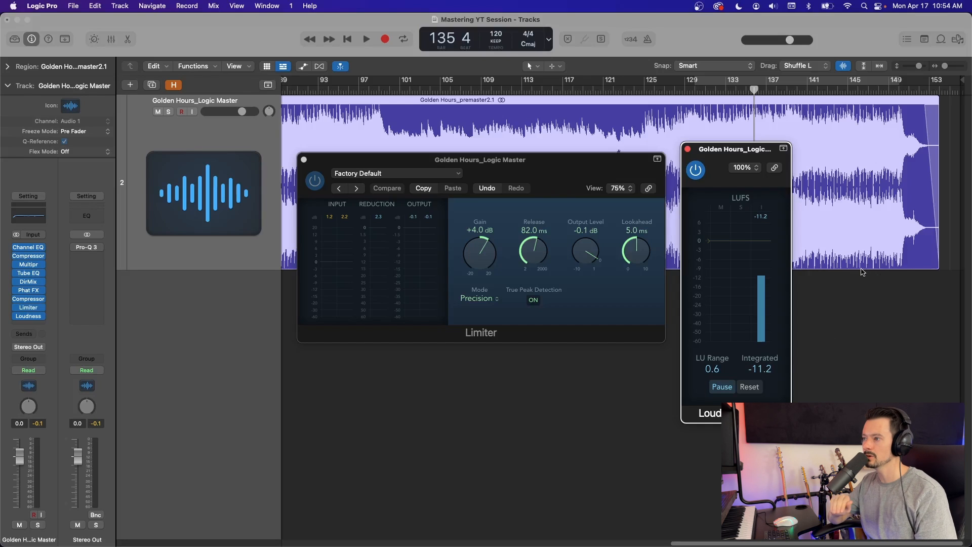
# Step: Restart playback around bar 125 with the Loudness Meter reset, and skip ahead to about bar 129 in the loud section
pyautogui.moveTo(717, 253); pyautogui.dragTo(711, 265)
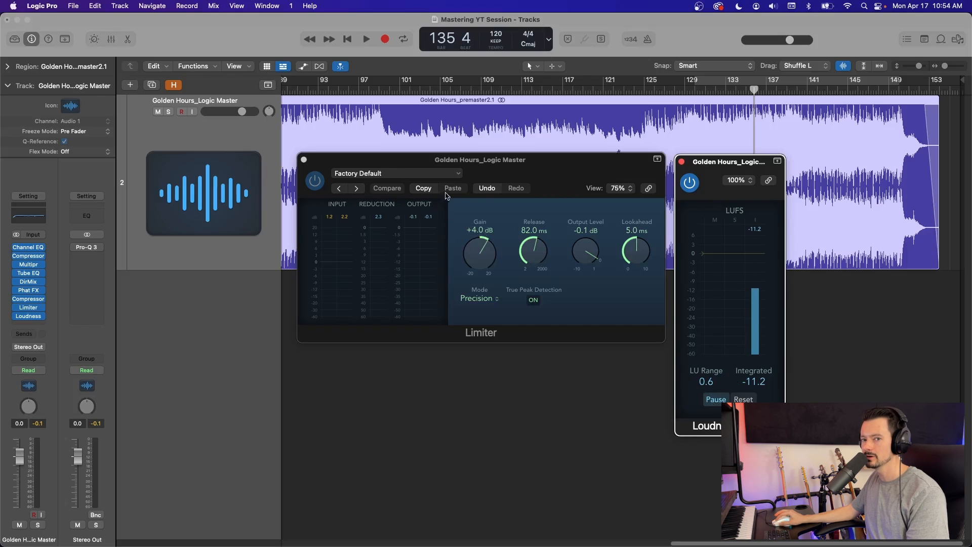
pyautogui.click(661, 91)
pyautogui.press(',')
pyautogui.press(',')
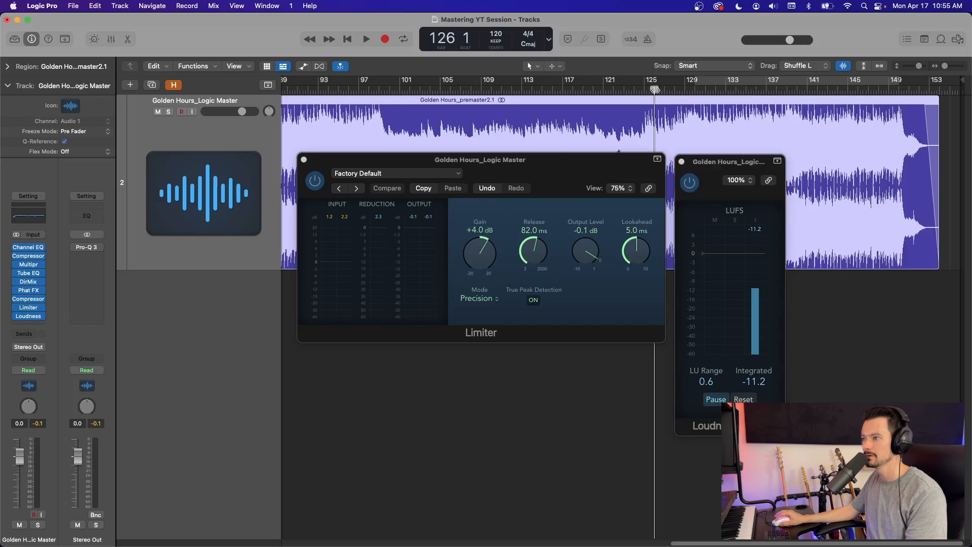
pyautogui.press('space')
pyautogui.click(744, 399)
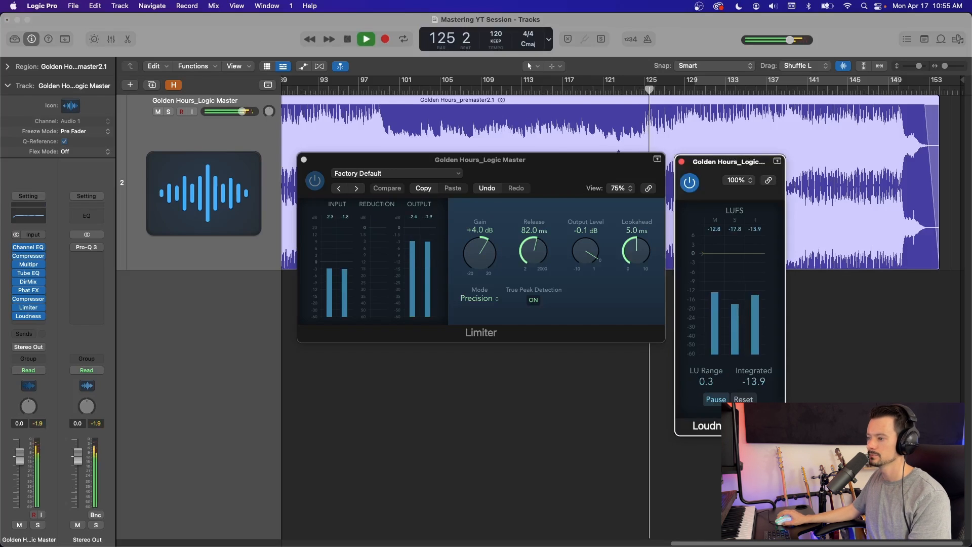
pyautogui.click(694, 90)
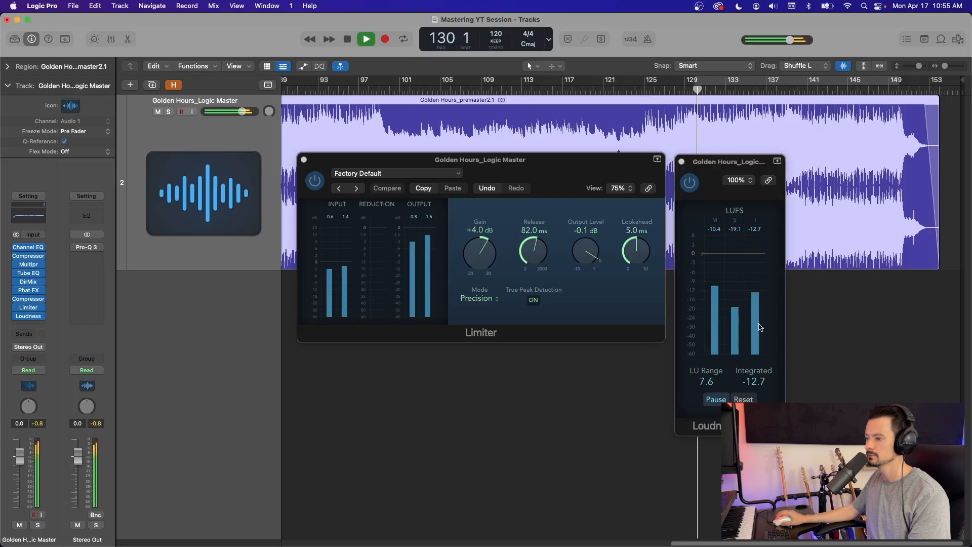
# Step: Set the Limiter's gain to +7.3 dB and release to 46 ms, remeasure the loudness, and close both plug-in windows
pyautogui.moveTo(480, 254); pyautogui.dragTo(533, 273)
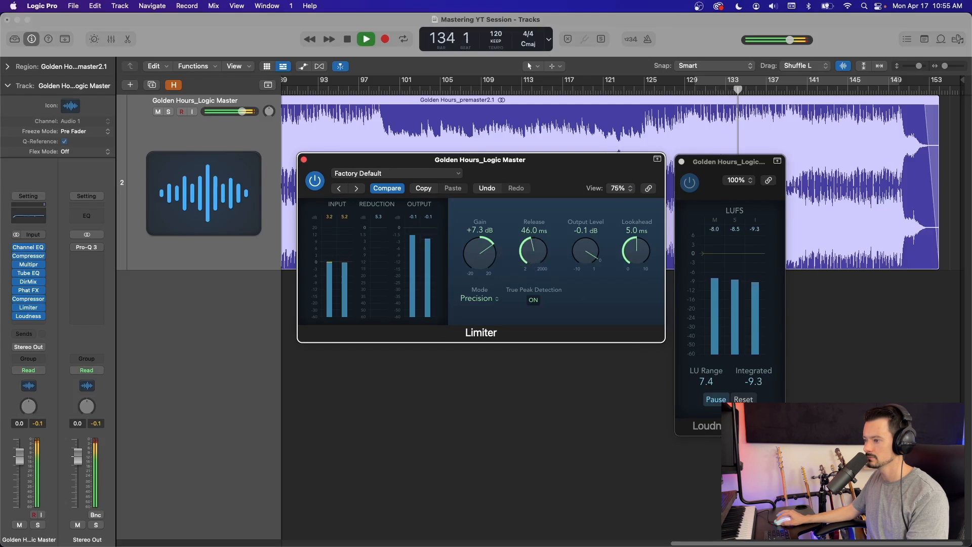
pyautogui.click(744, 399)
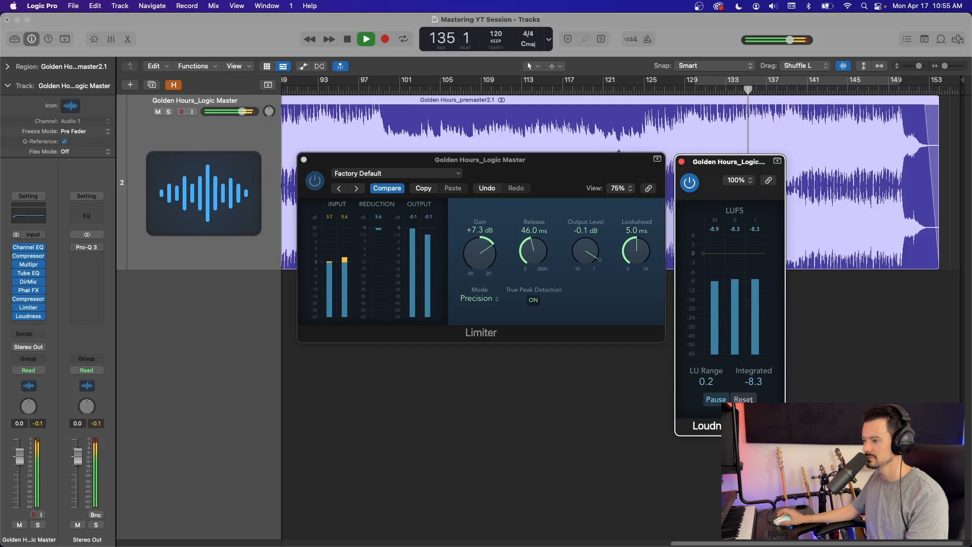
pyautogui.press('space')
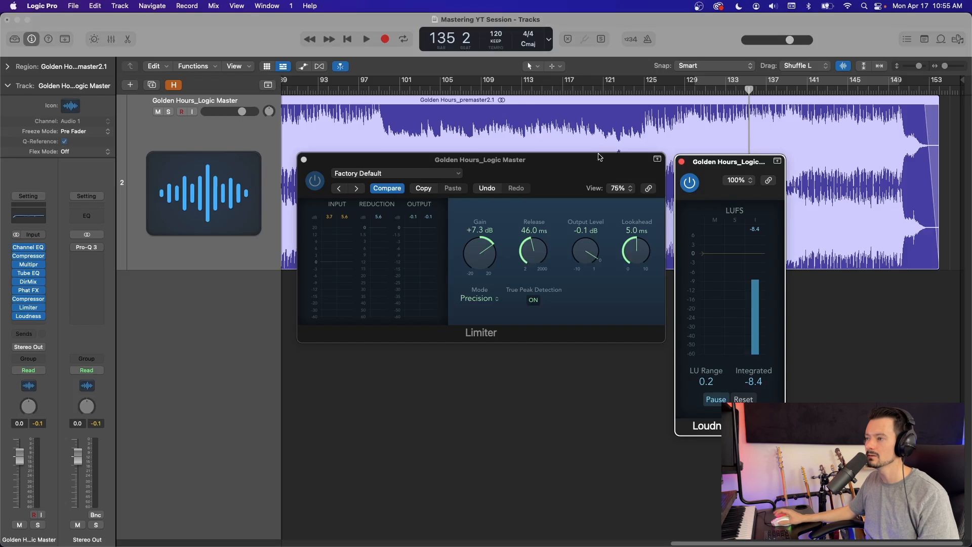
pyautogui.press('super+w')
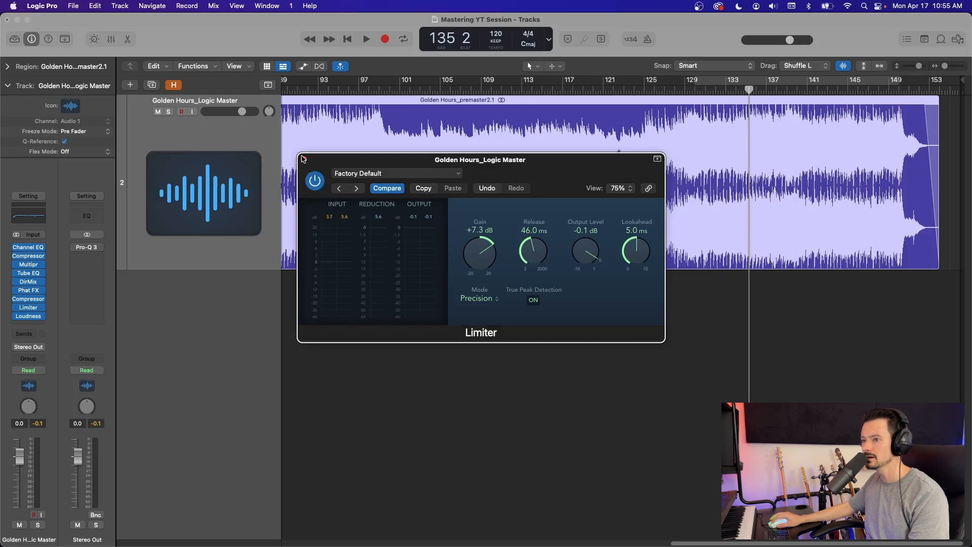
pyautogui.click(303, 159)
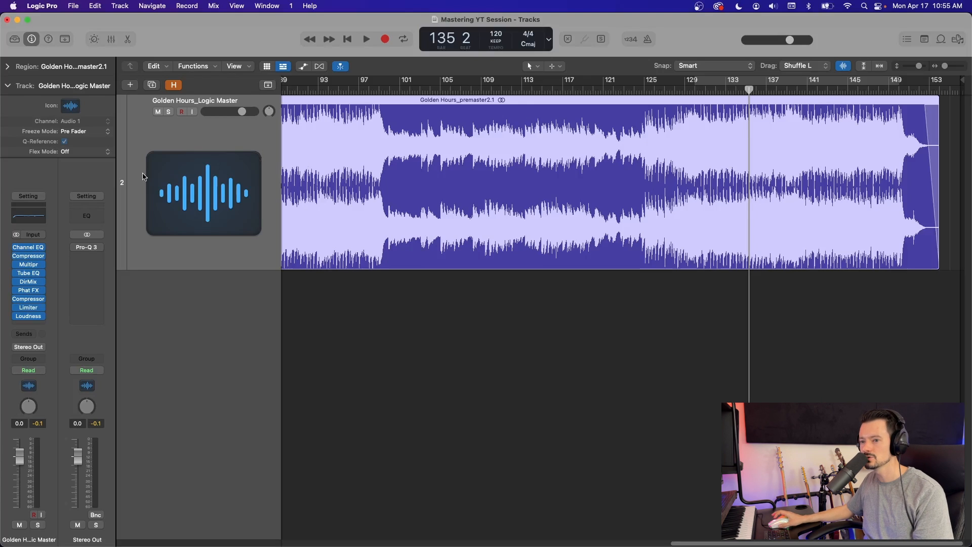